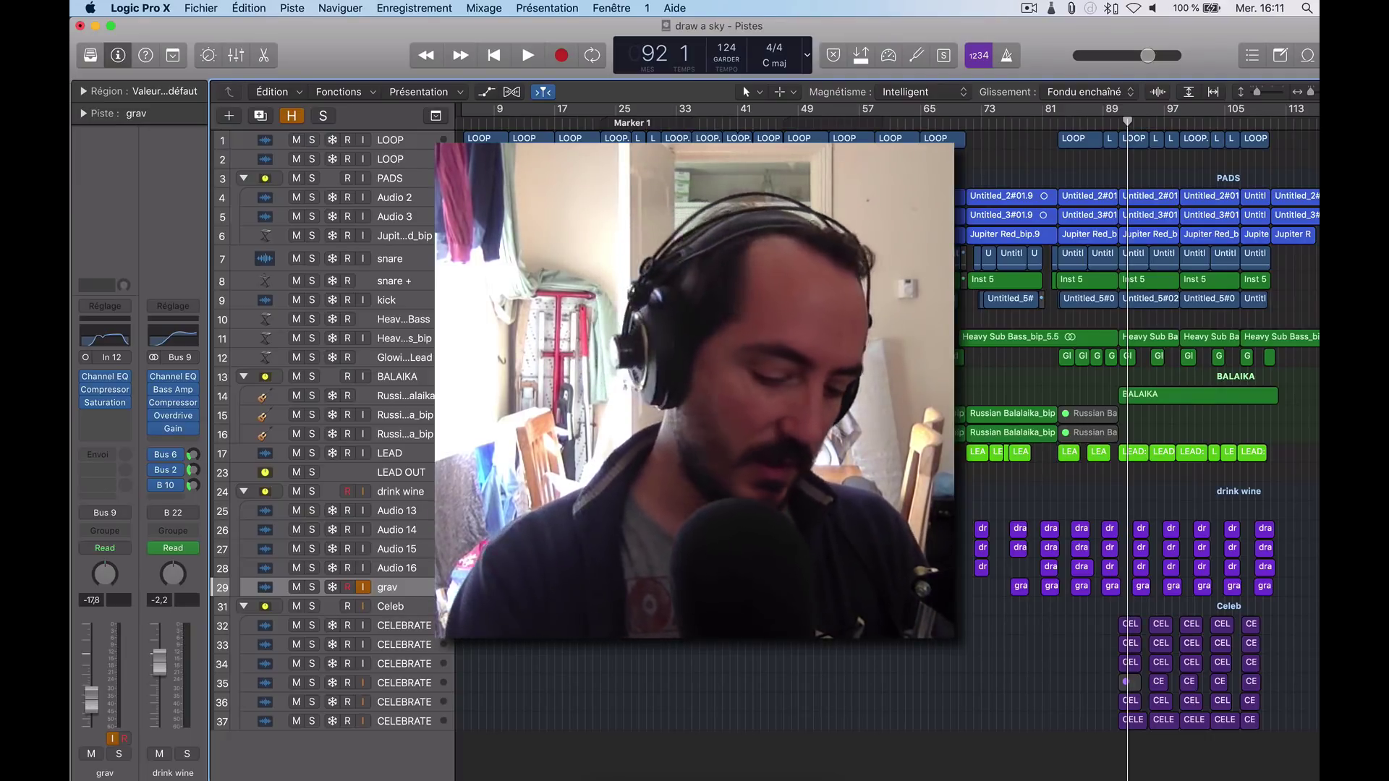
Examine the audio device settings in the Logic Pro preferences, including audio output, input and buffer size, and close the preferences
{"action": "key", "text": "XF86AudioLowerVolume"}
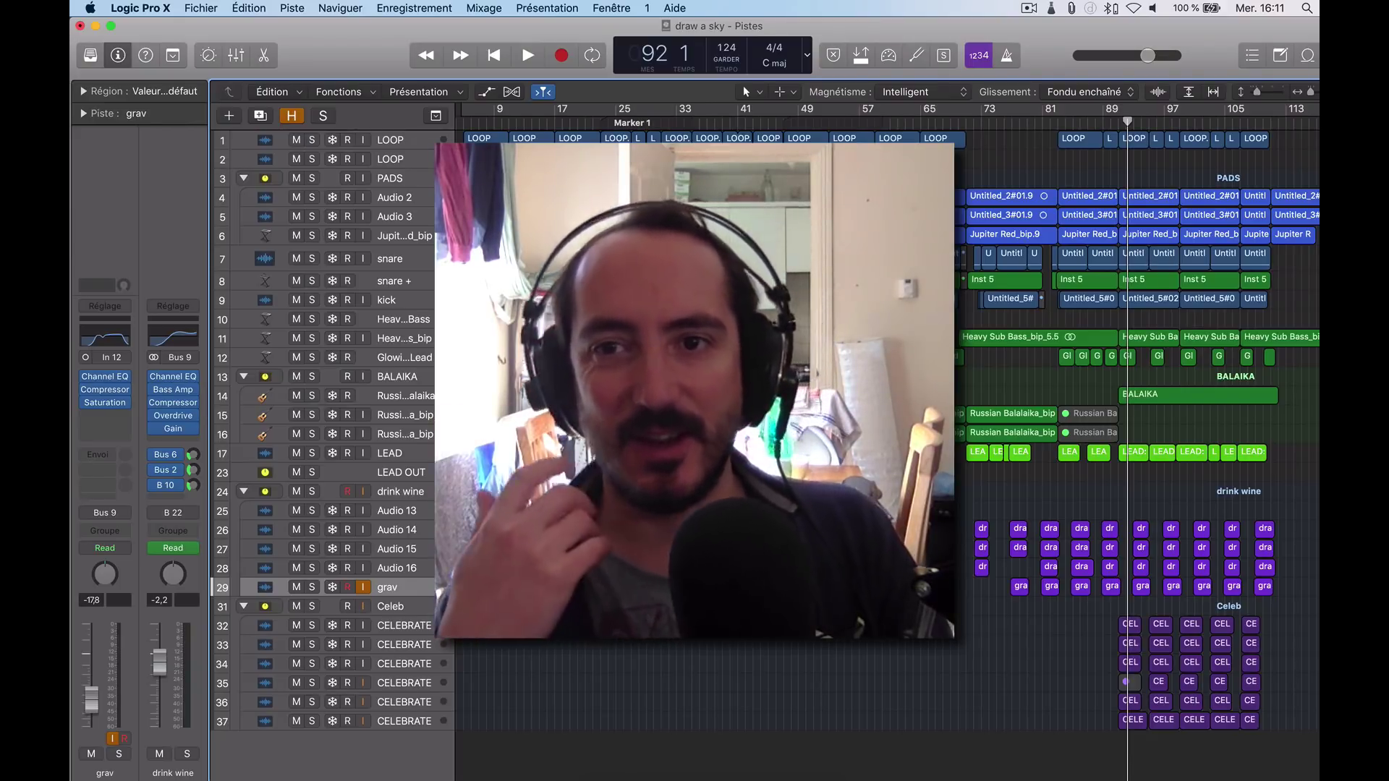
{"action": "left_click", "coordinate": [212, 5]}
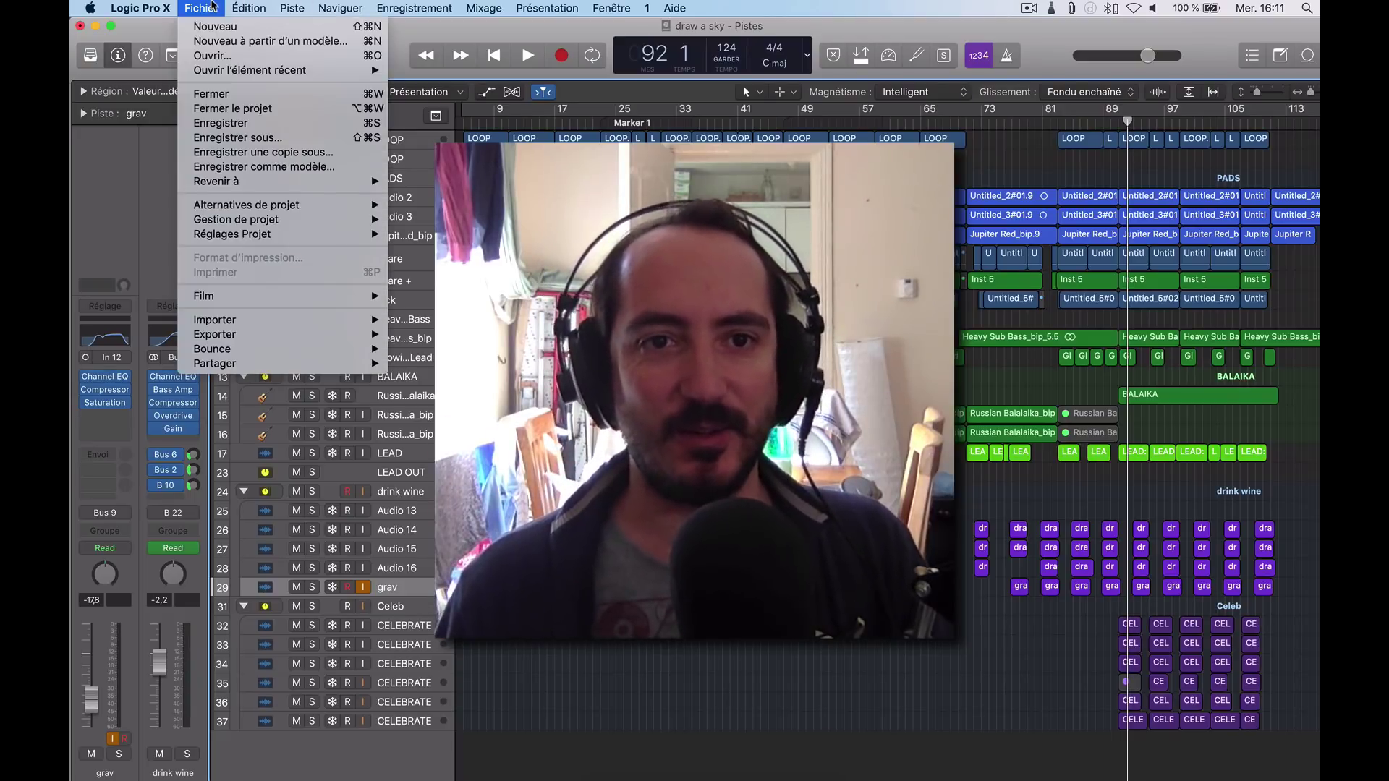
{"action": "mouse_move", "coordinate": [155, 7]}
{"action": "mouse_move", "coordinate": [164, 52]}
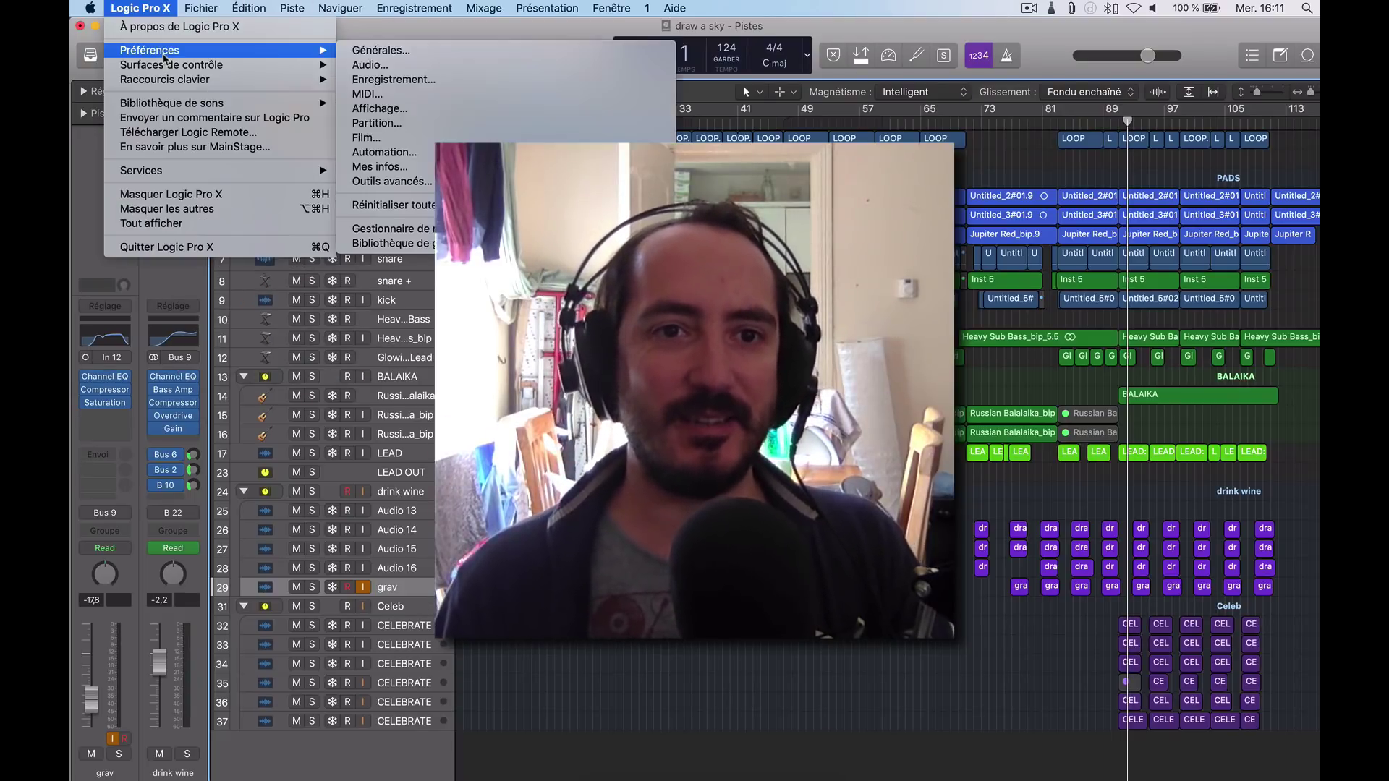
{"action": "left_click", "coordinate": [434, 65]}
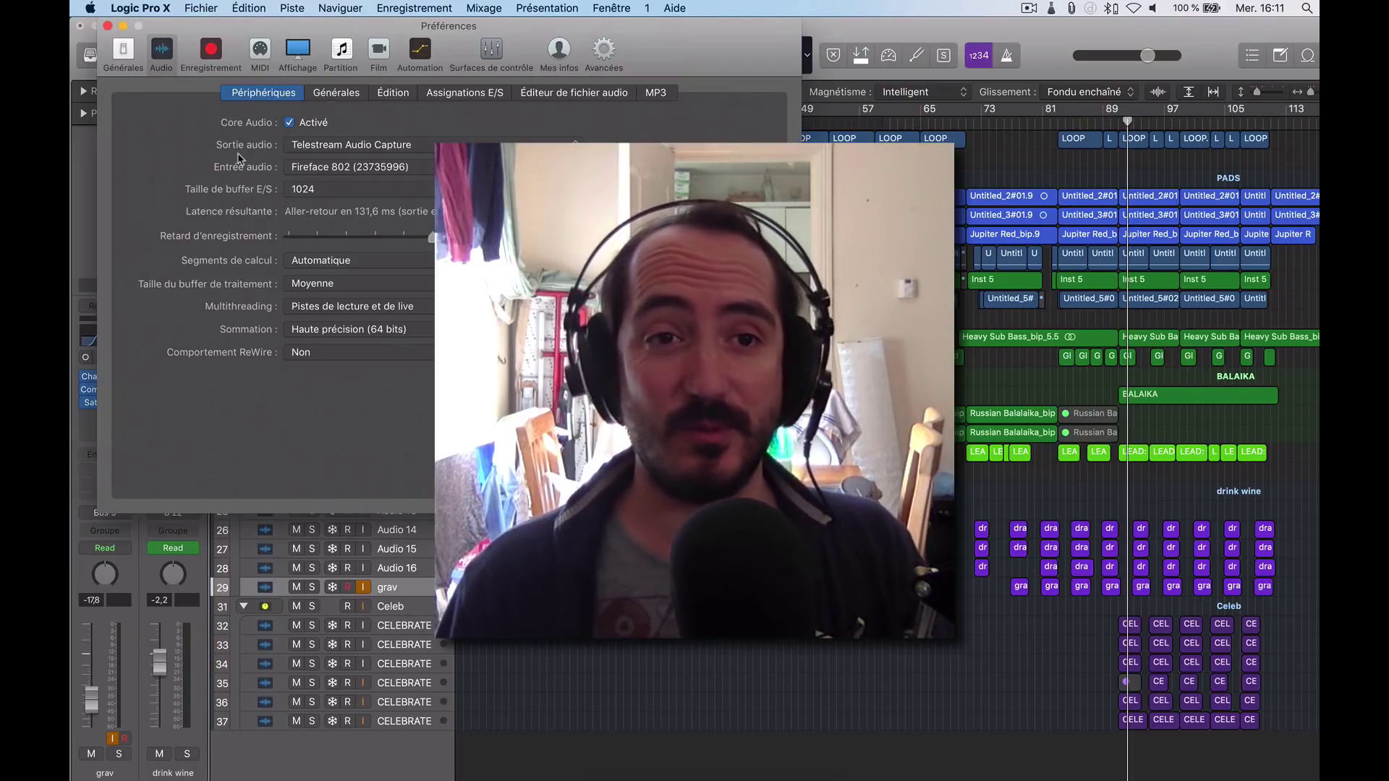
{"action": "left_click", "coordinate": [107, 26]}
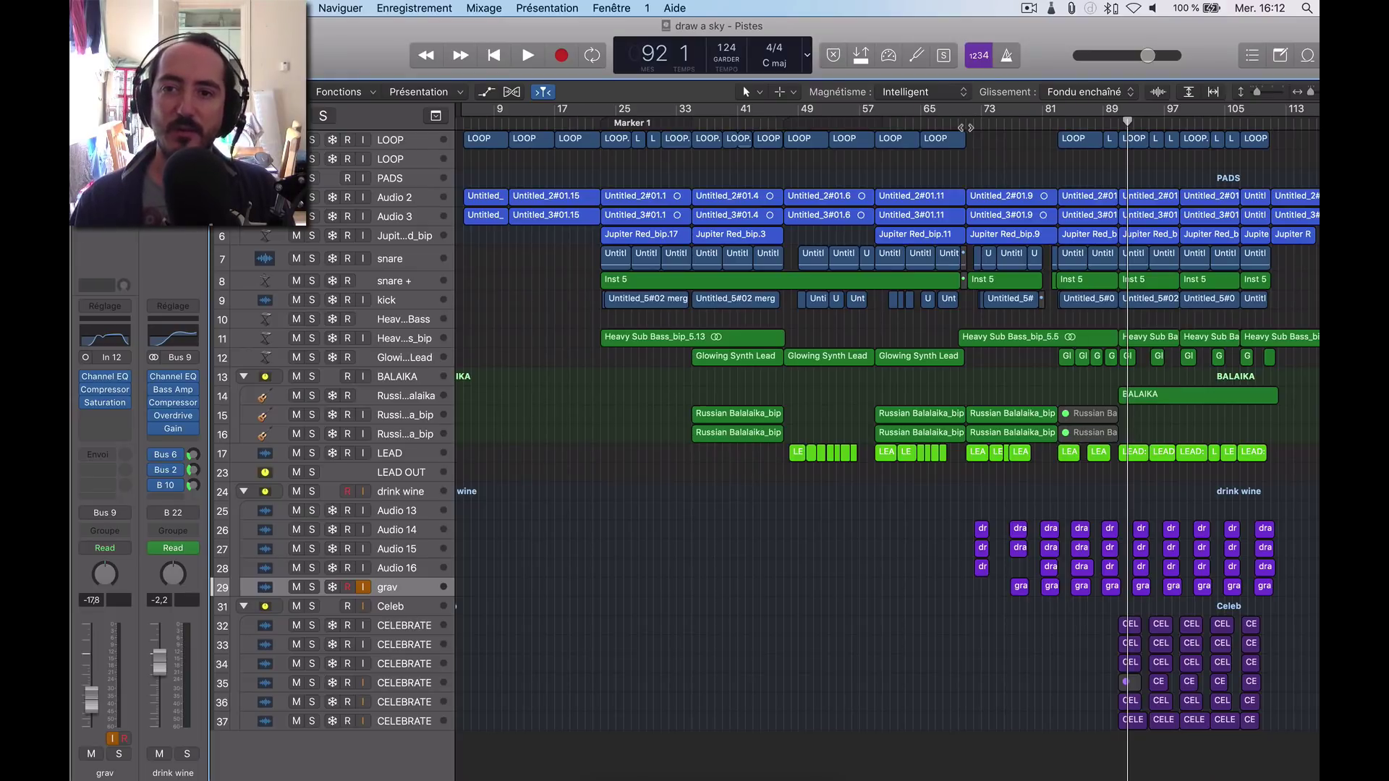
Play the full arrangement from bar 71 and stop it after the drink wine and Celeb vocal sections
{"action": "left_click", "coordinate": [973, 453]}
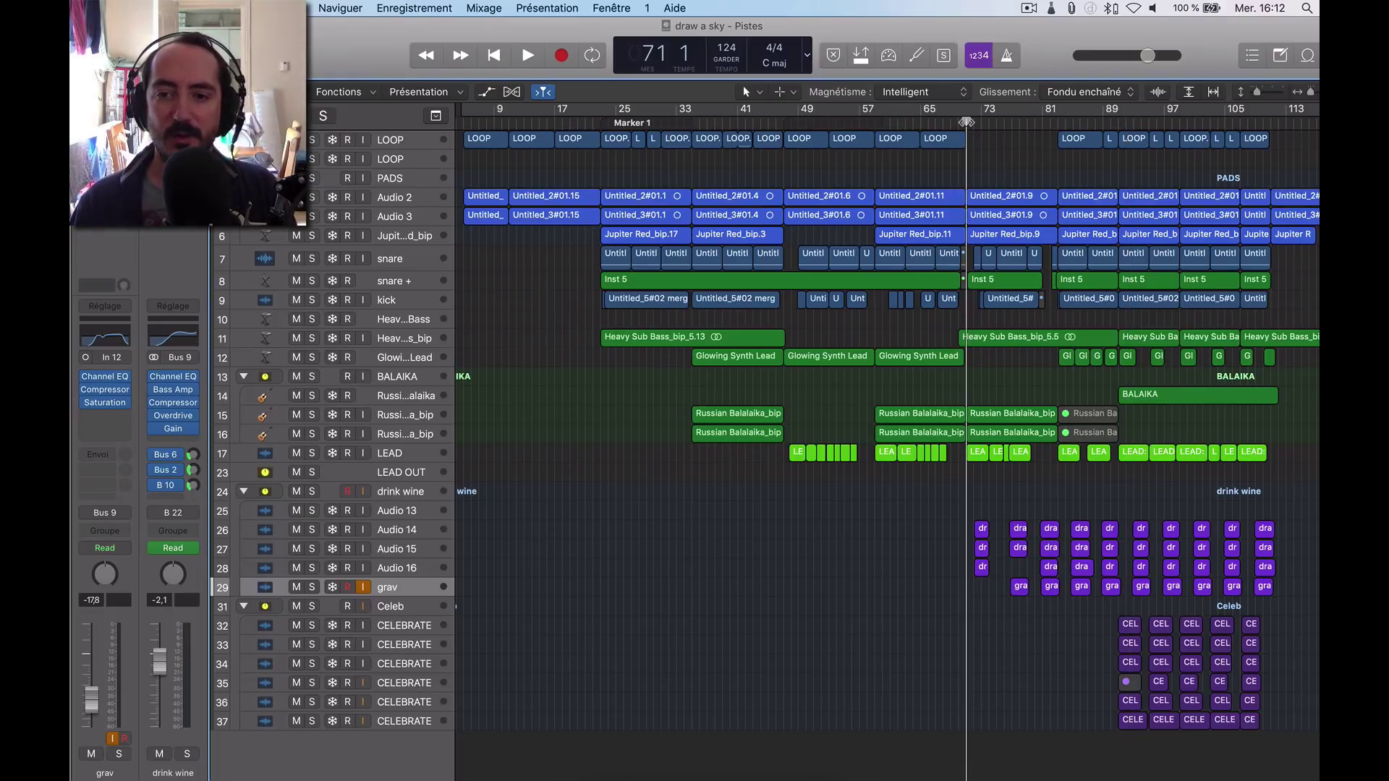
{"action": "key", "text": "space"}
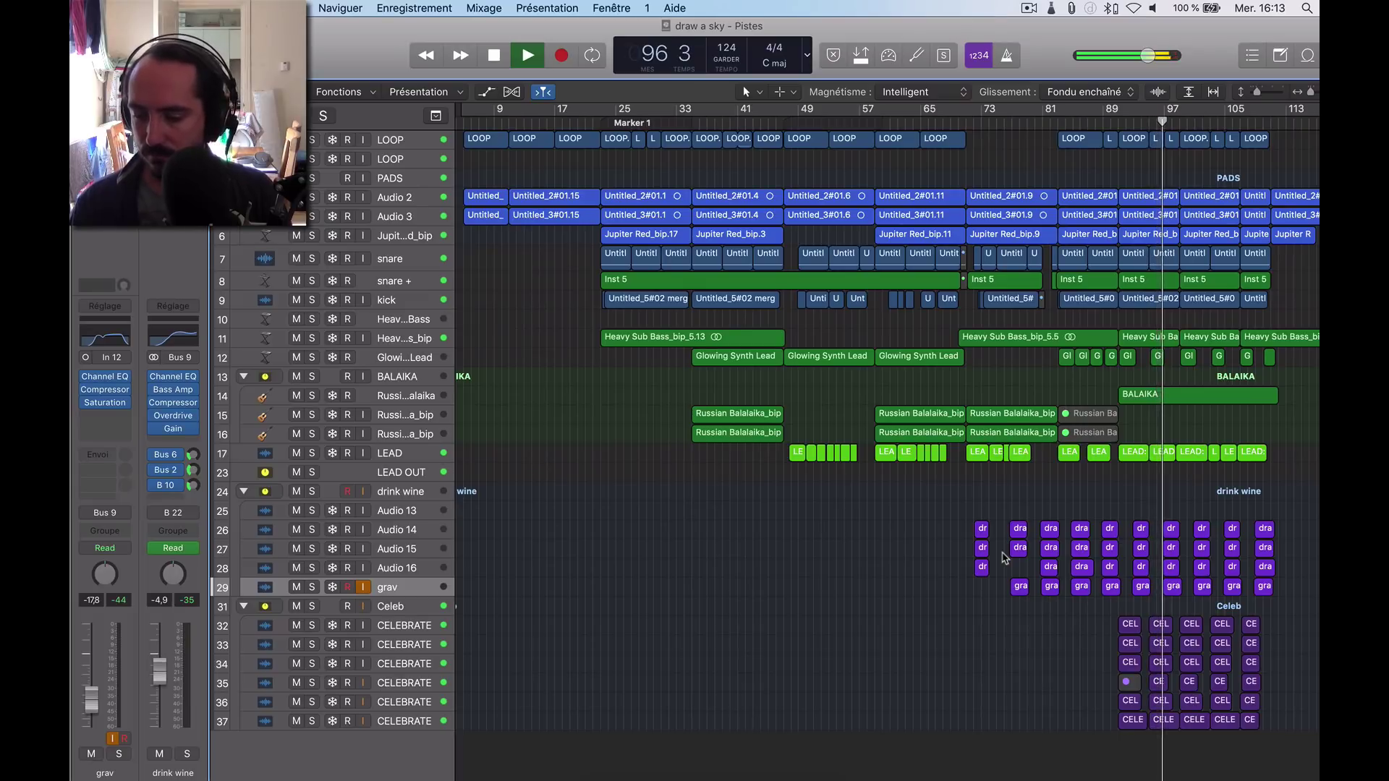
{"action": "key", "text": "space"}
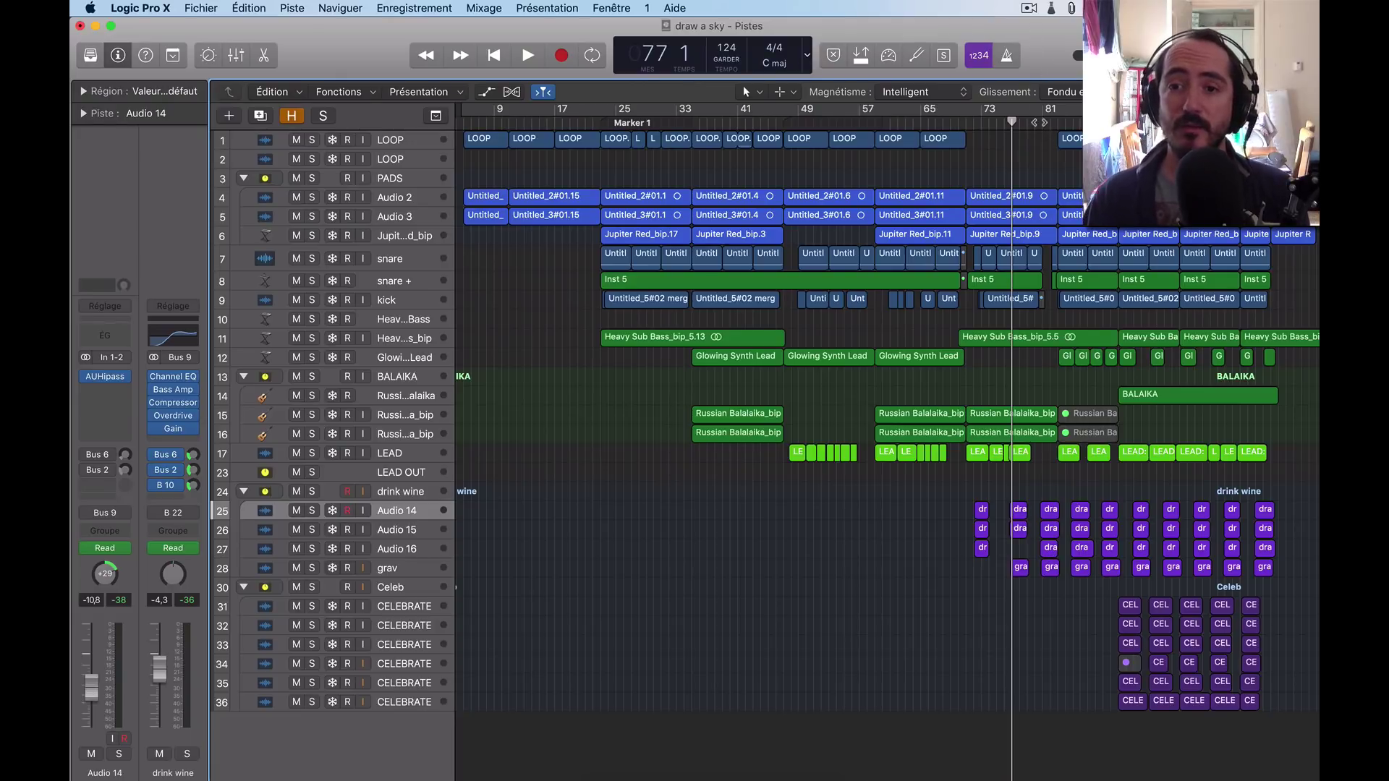
Solo the Audio 14 and Audio 15 vocal tracks and play them briefly from bar 81
{"action": "key", "text": "period"}
{"action": "key", "text": "period"}
{"action": "key", "text": "period"}
{"action": "key", "text": "period"}
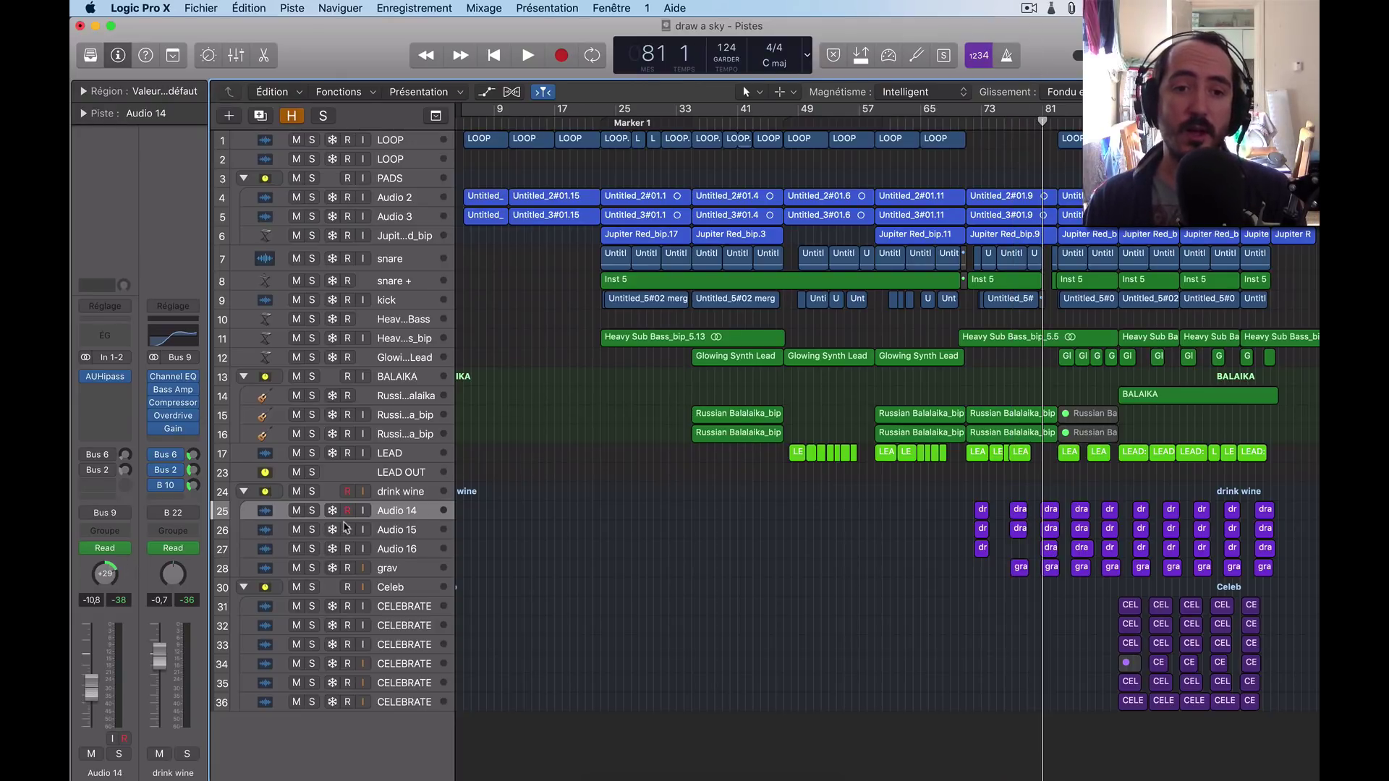
{"action": "left_click", "coordinate": [398, 530]}
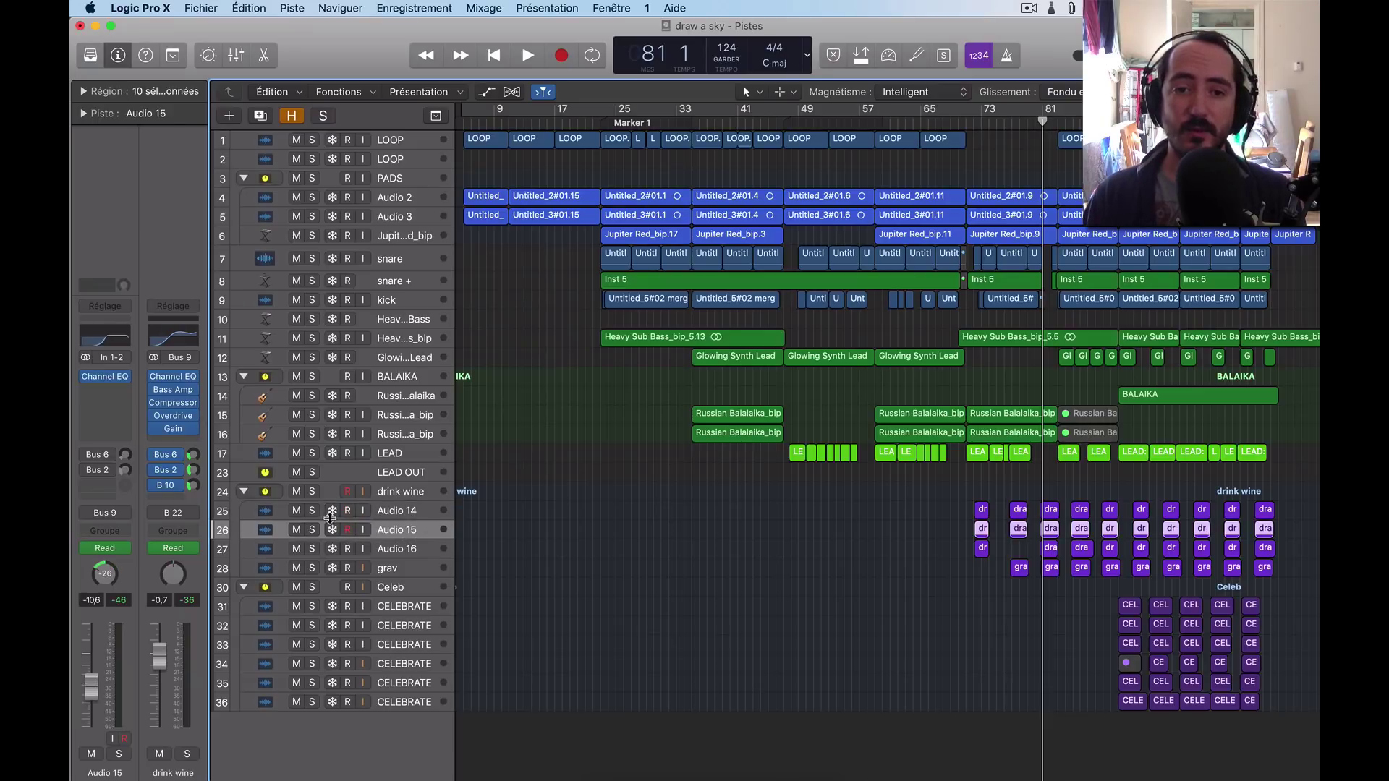
{"action": "left_click", "coordinate": [312, 530]}
{"action": "key", "text": "space"}
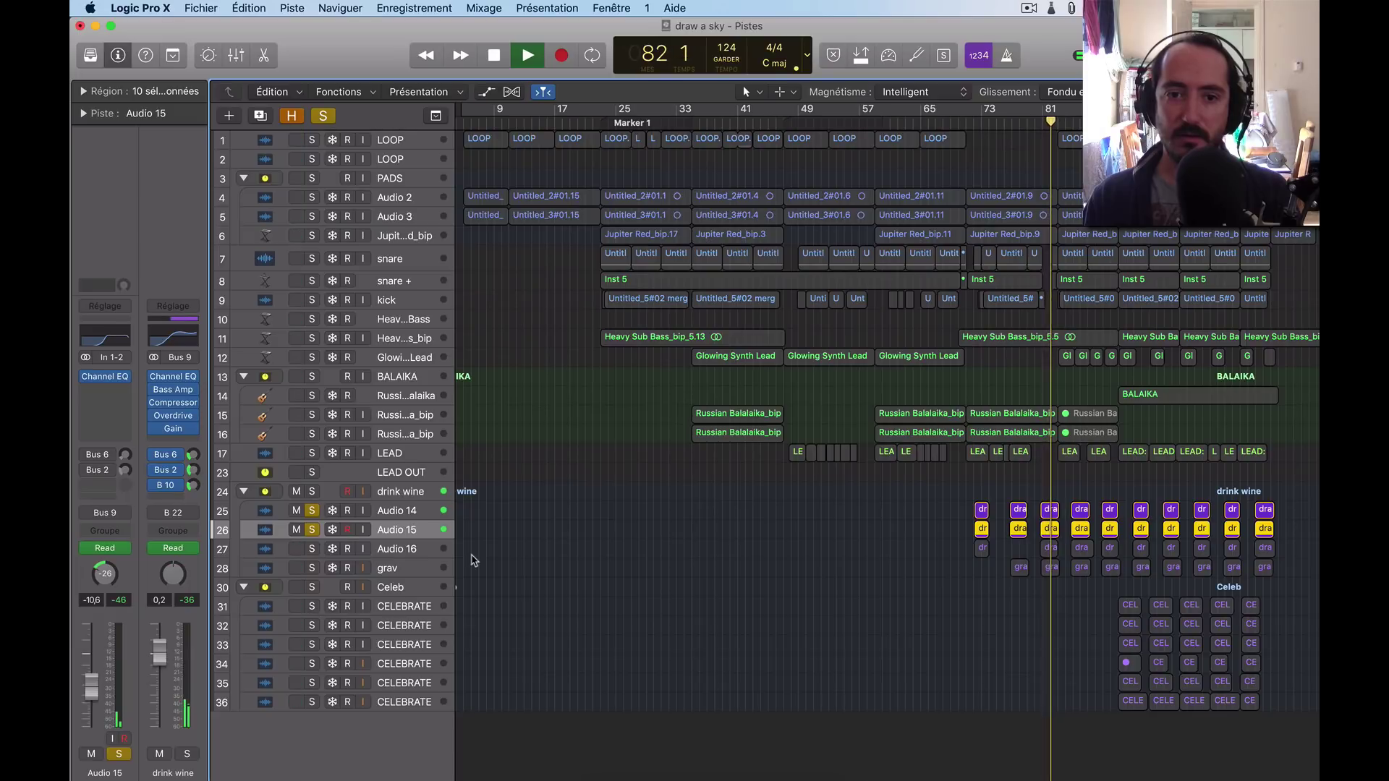
{"action": "key", "text": "space"}
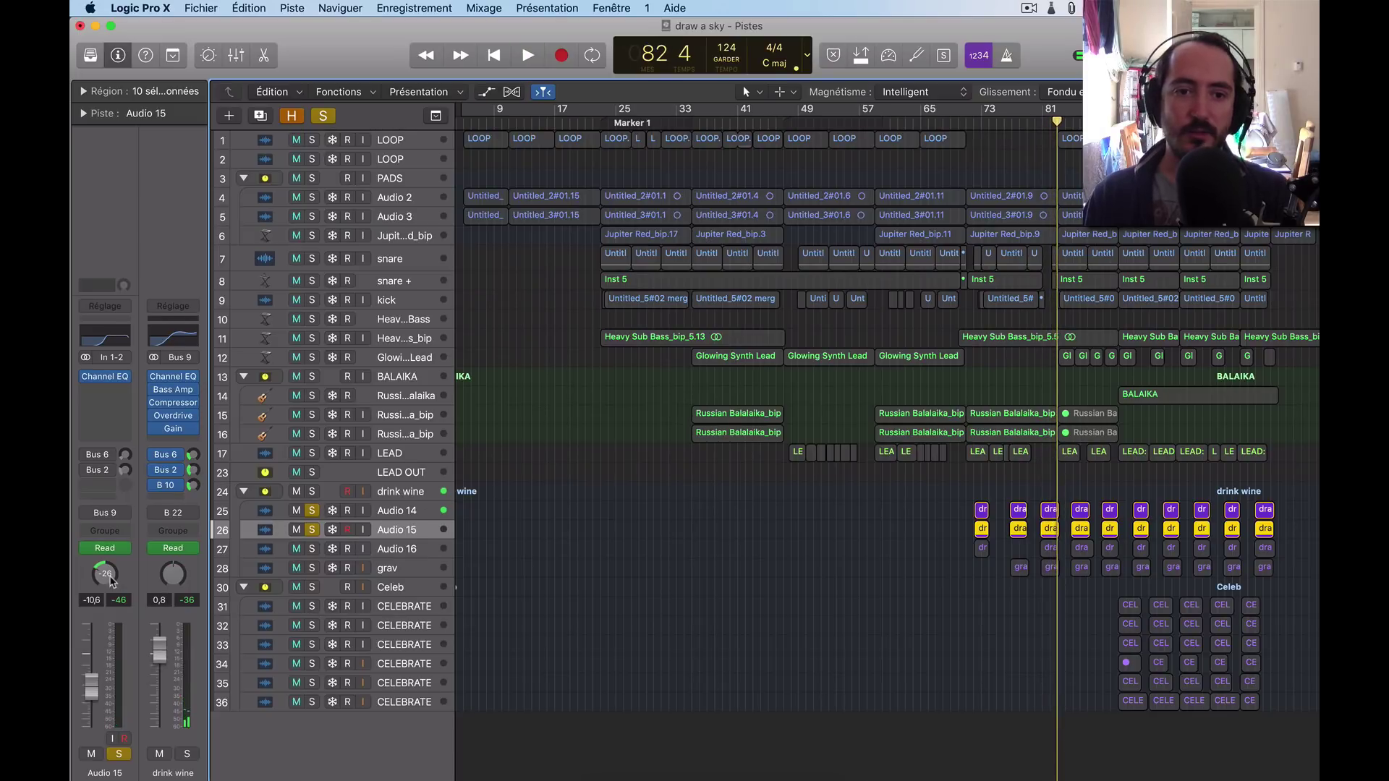
Try a wider pan of +63 on Audio 14, with the solos switched off, and play the passage in the full mix
{"action": "key", "text": "Up"}
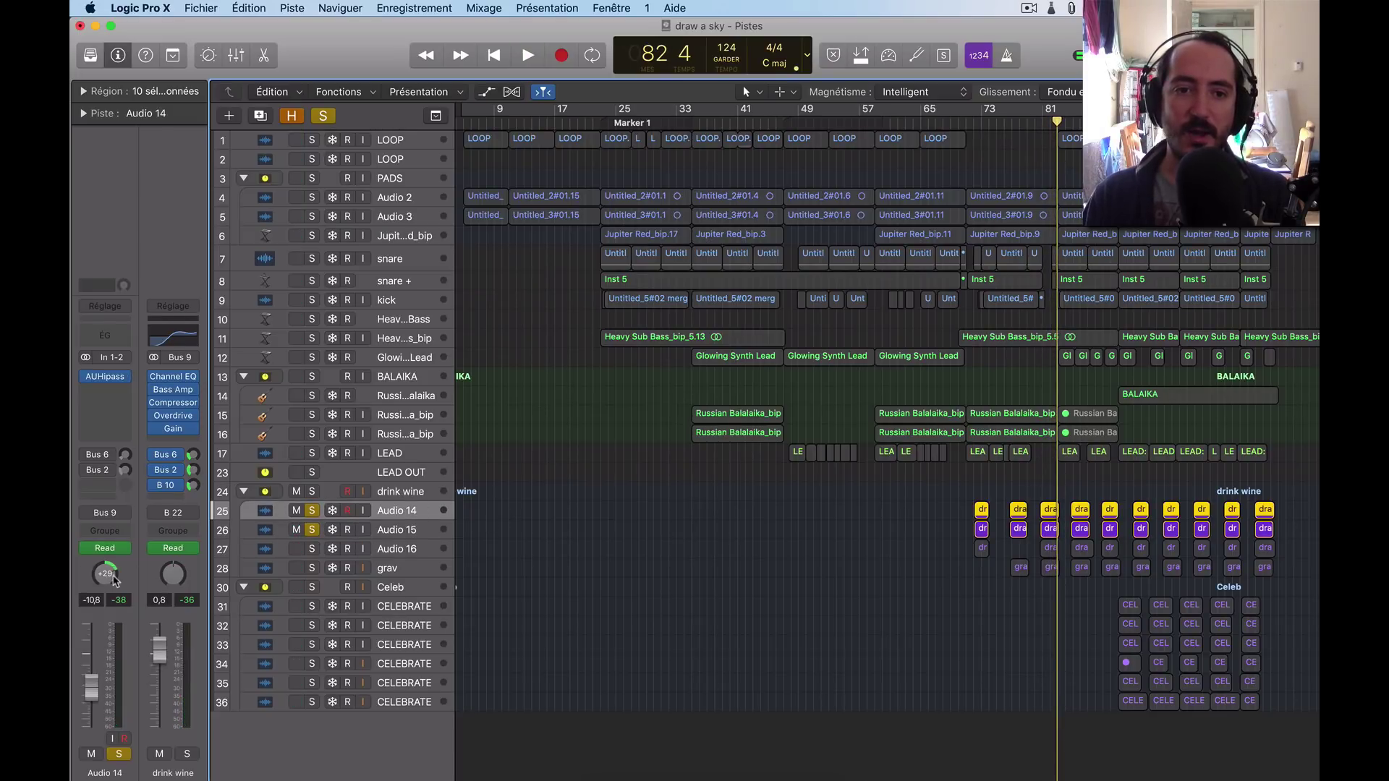
{"action": "scroll", "coordinate": [107, 575], "scroll_direction": "up", "scroll_amount": 5}
{"action": "left_click", "coordinate": [313, 512]}
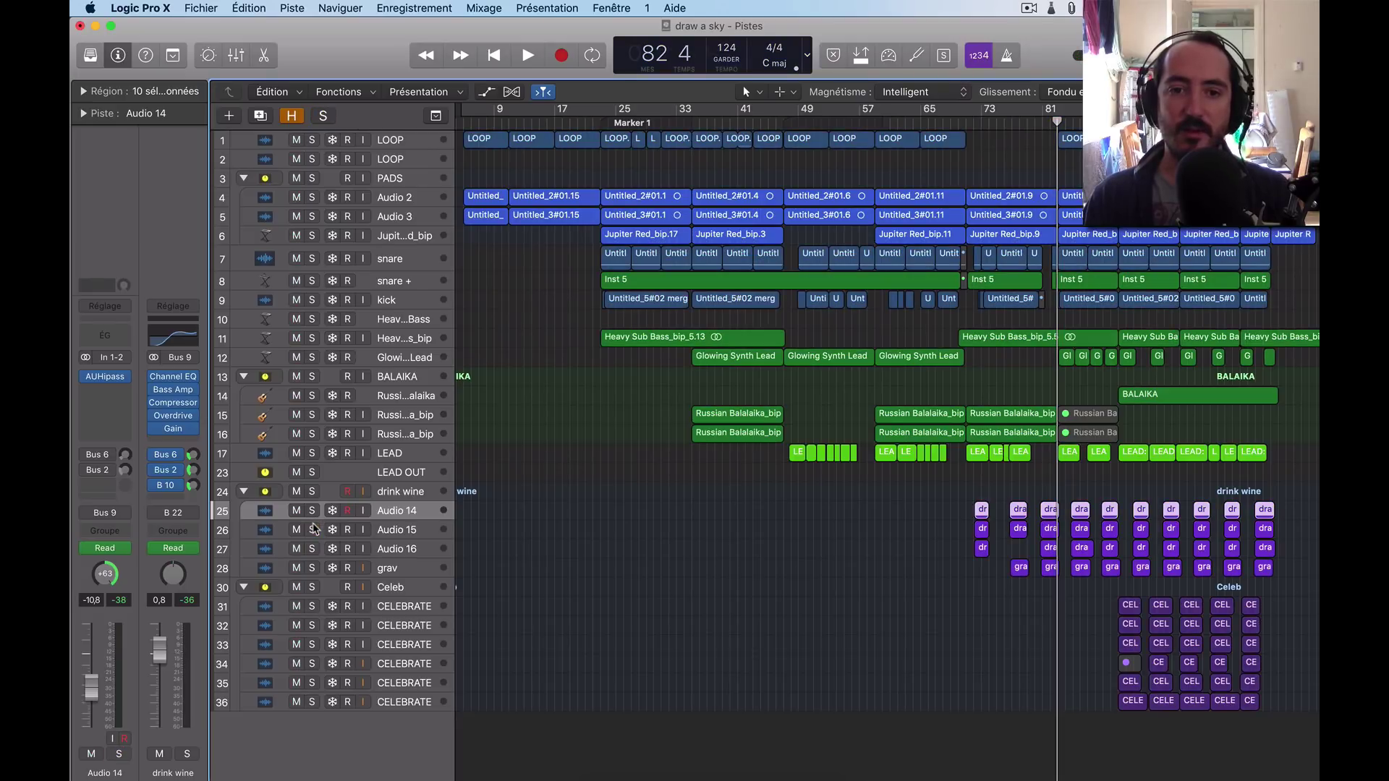
{"action": "key", "text": "comma"}
{"action": "key", "text": "comma"}
{"action": "key", "text": "space"}
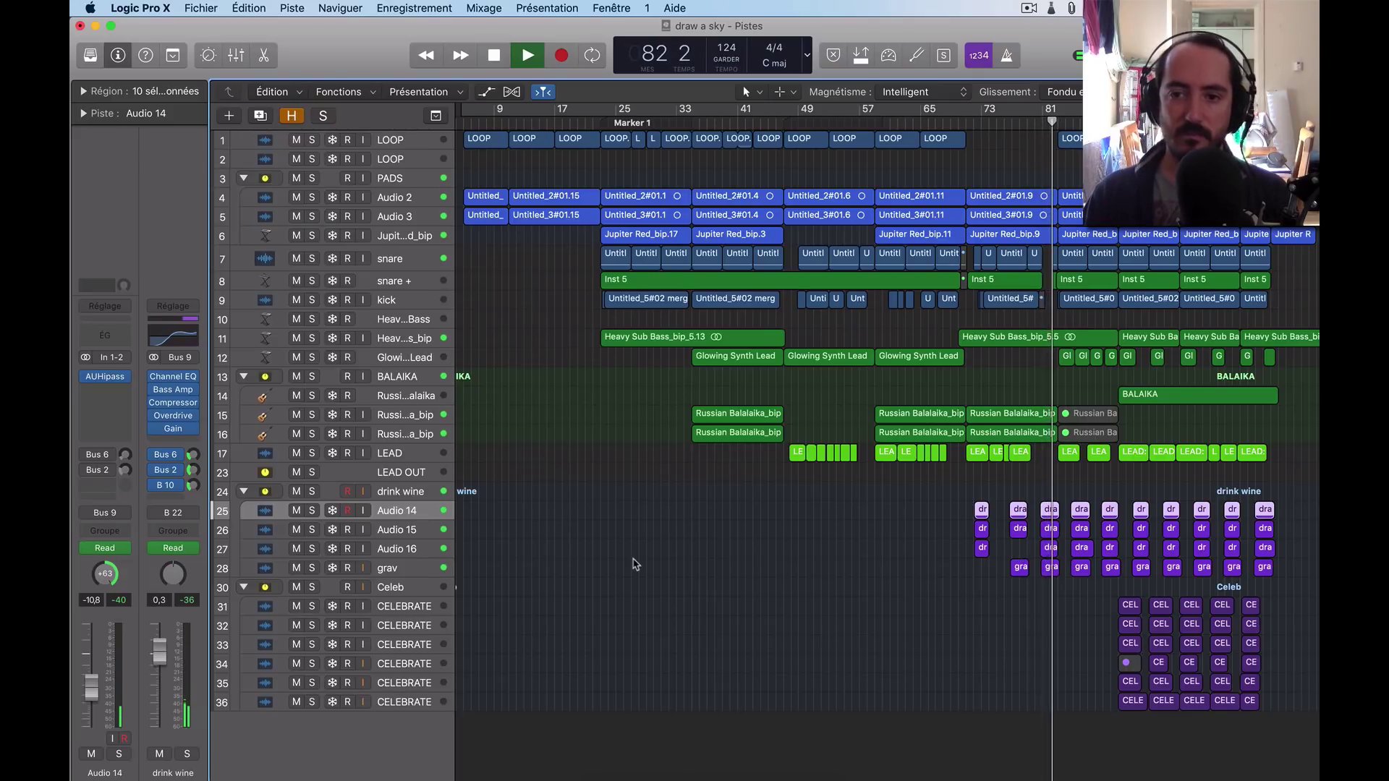
{"action": "key", "text": "space"}
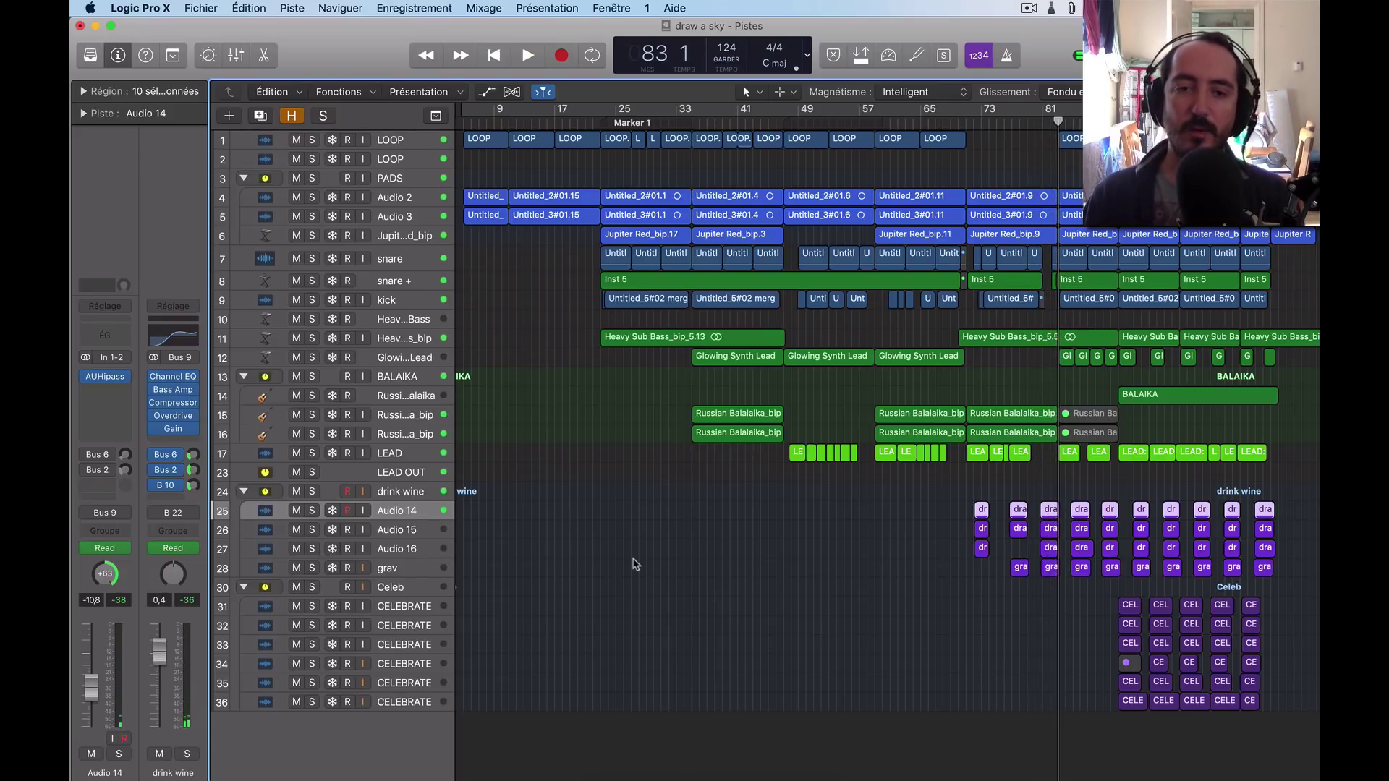
Narrow the vocal panning to +31 on Audio 14 and -31 on Audio 15
{"action": "key", "text": "Down"}
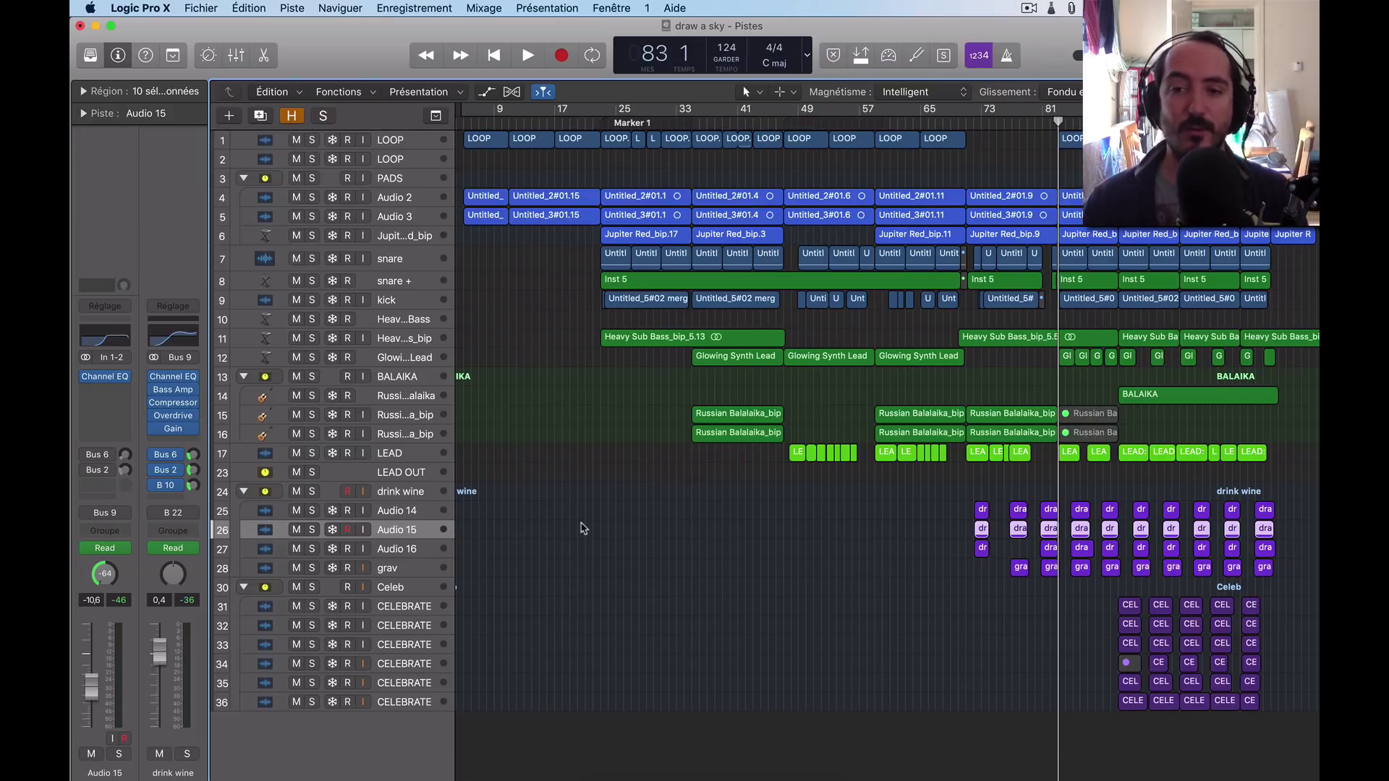
{"action": "left_click", "coordinate": [405, 512]}
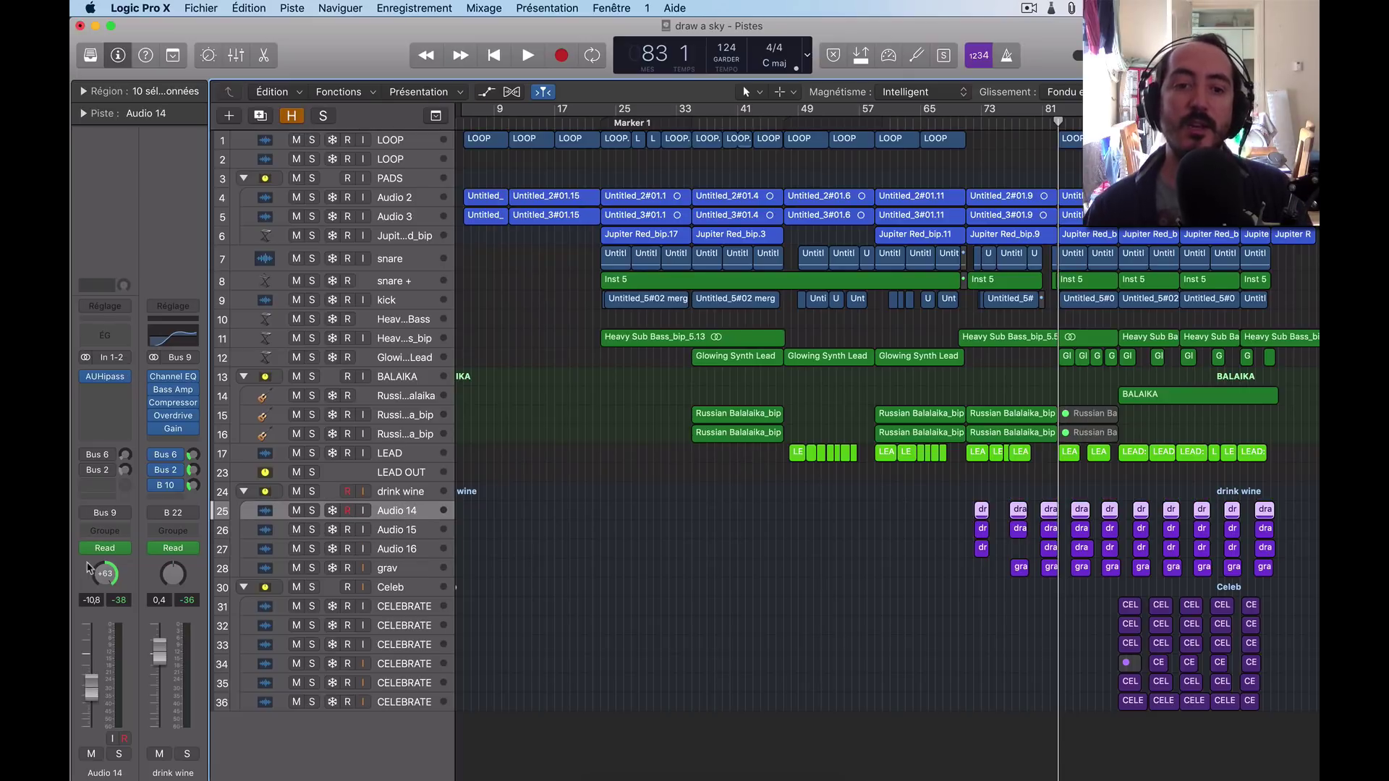
{"action": "left_click_drag", "start_coordinate": [119, 572], "coordinate": [119, 583]}
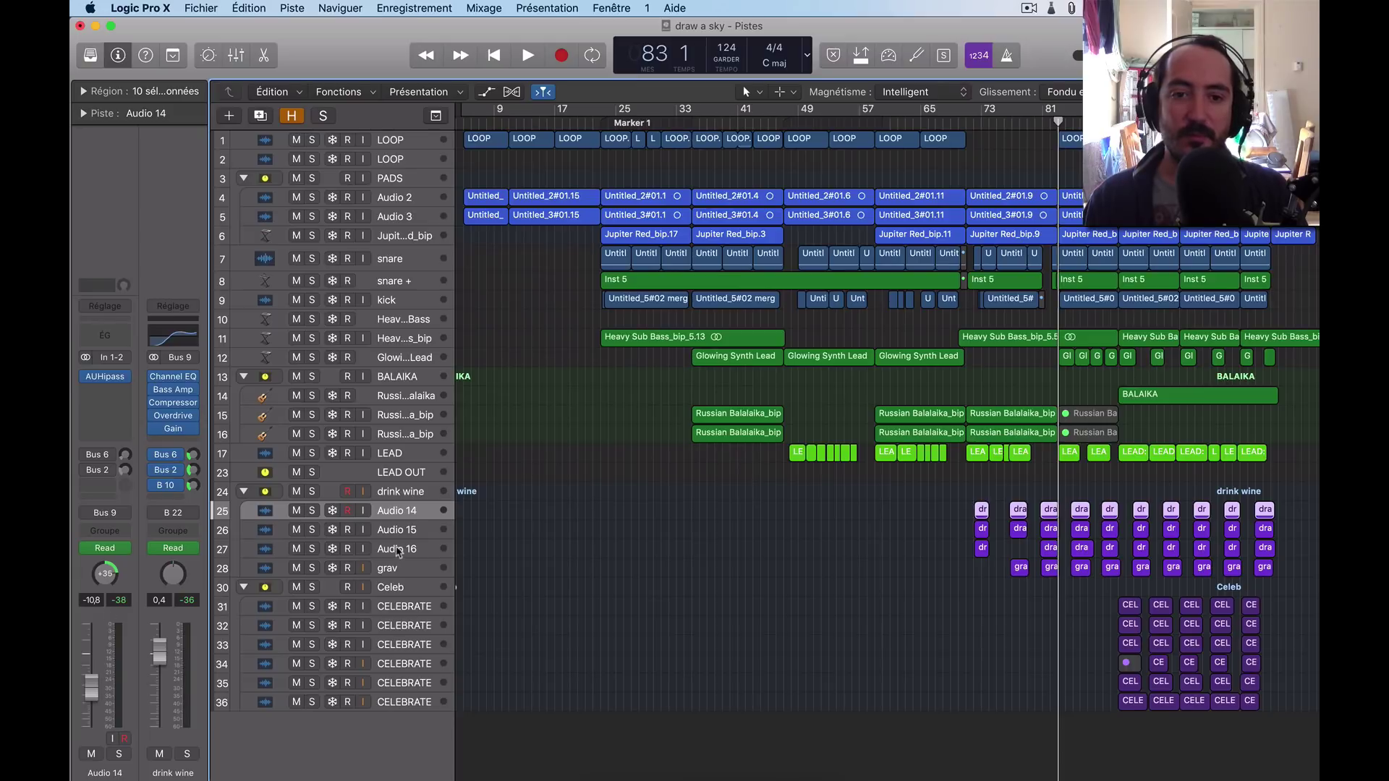
{"action": "left_click", "coordinate": [402, 533]}
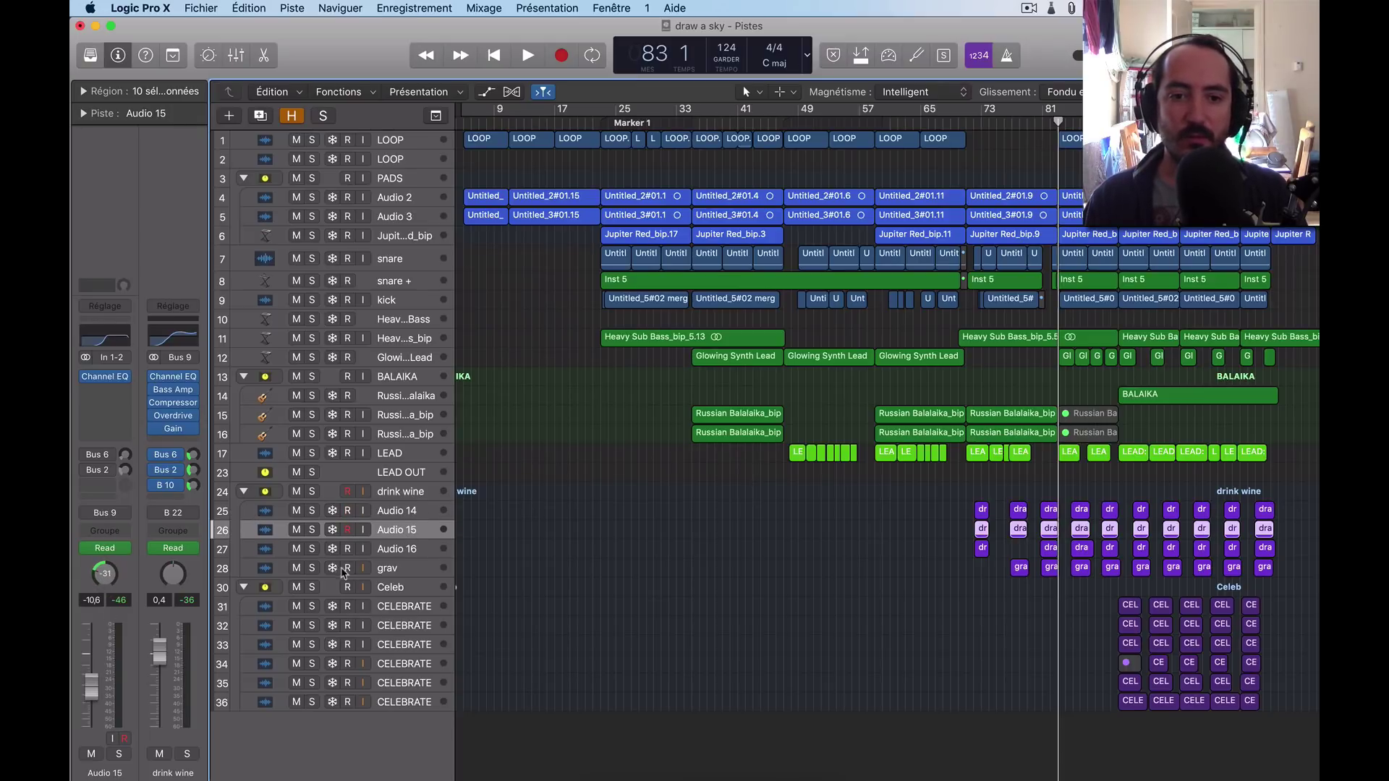
{"action": "left_click", "coordinate": [391, 512]}
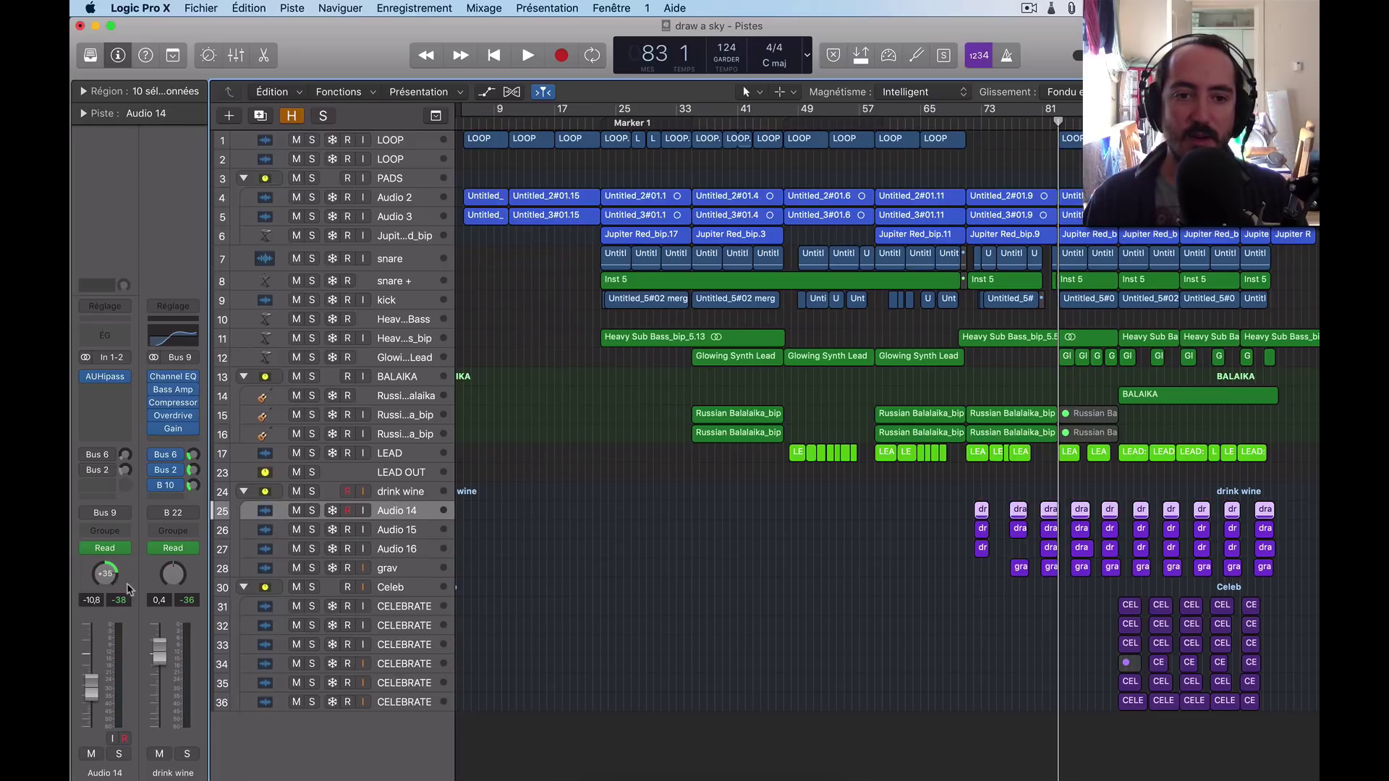
{"action": "left_click_drag", "start_coordinate": [116, 579], "coordinate": [116, 585]}
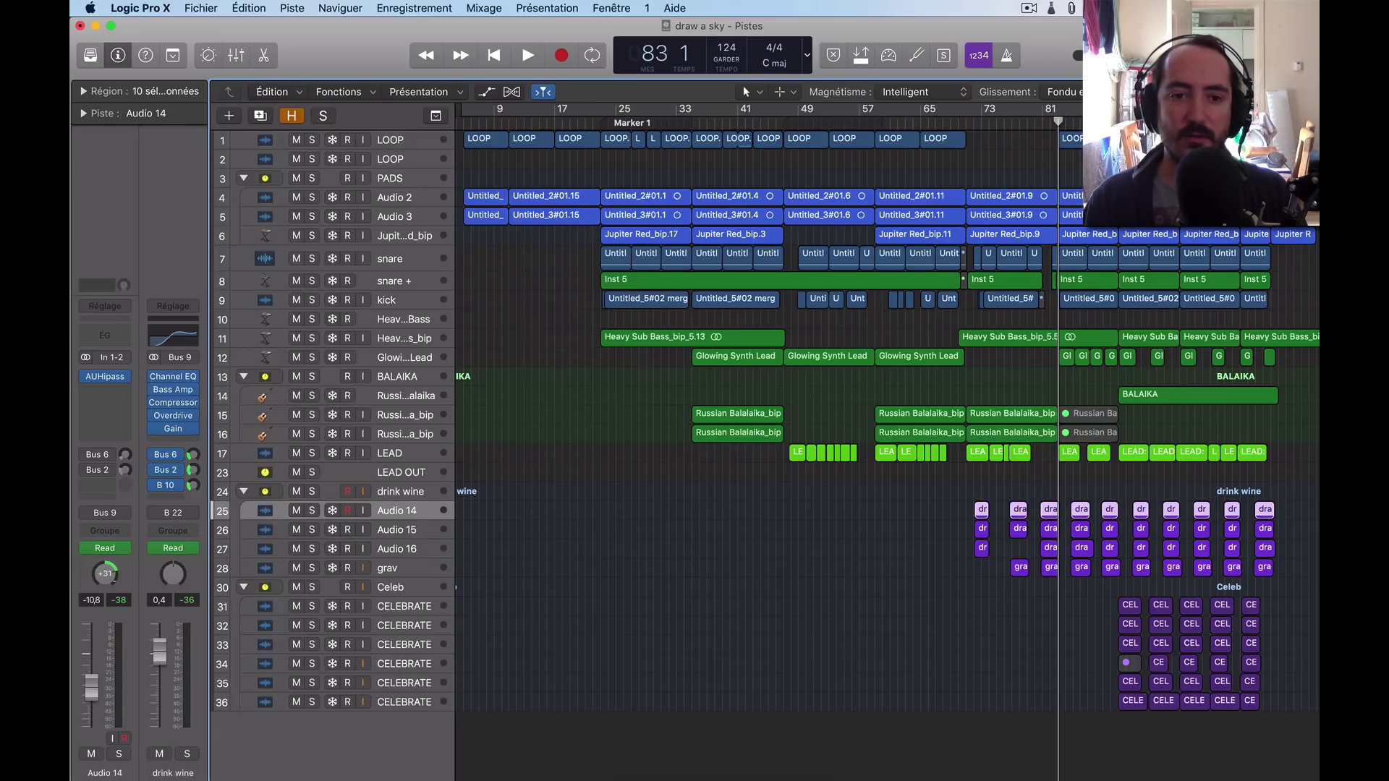
{"action": "left_click", "coordinate": [422, 535]}
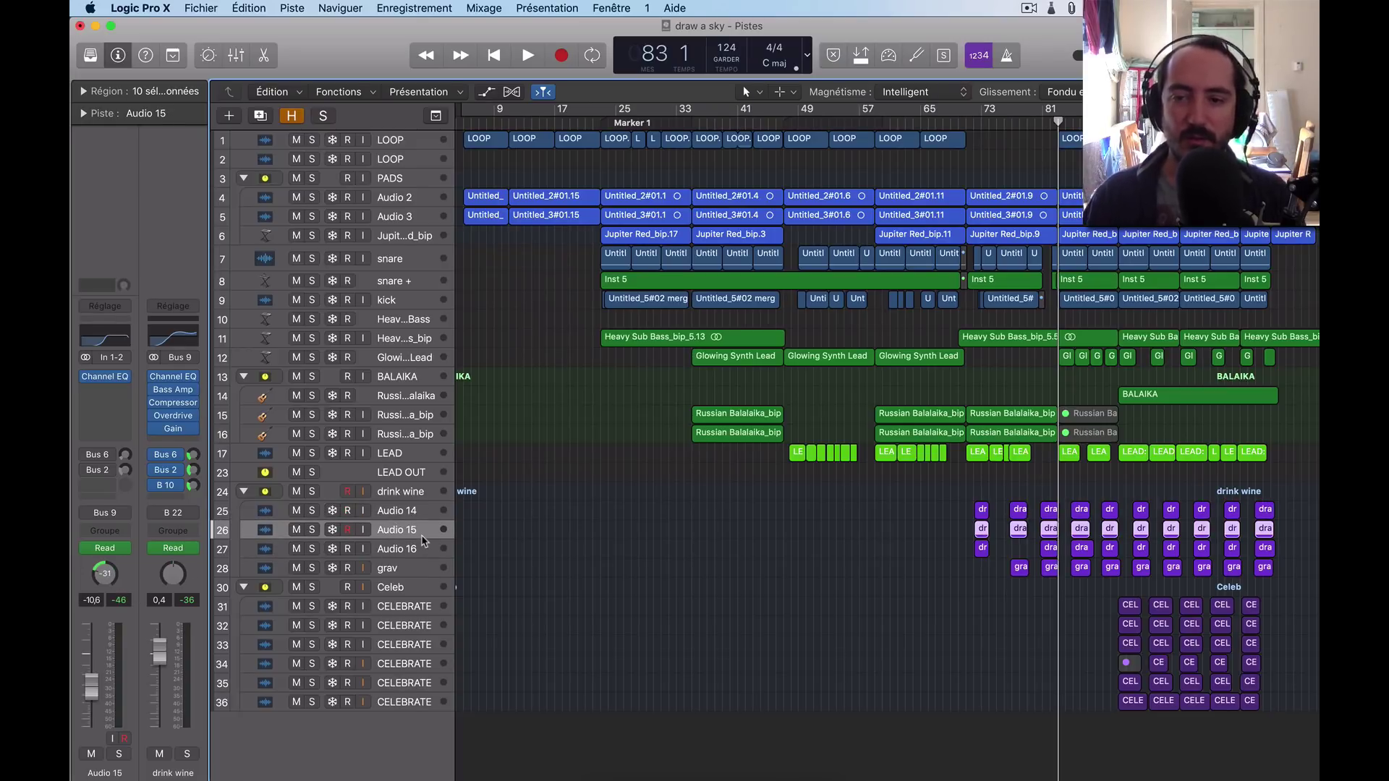
Solo the Audio 16 vocal track, play it from bar 81, and switch its solo off
{"action": "left_click", "coordinate": [417, 554]}
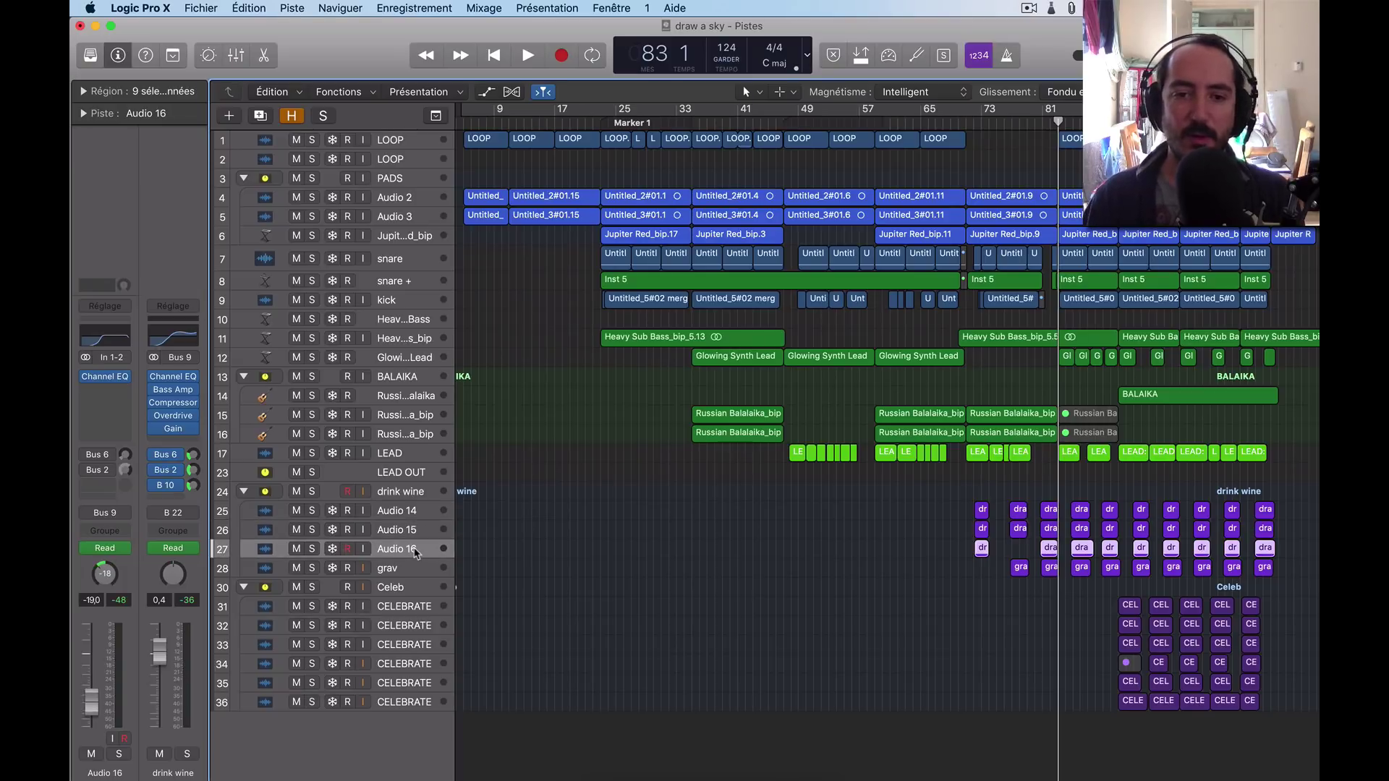
{"action": "left_click", "coordinate": [312, 549]}
{"action": "key", "text": "comma"}
{"action": "key", "text": "comma"}
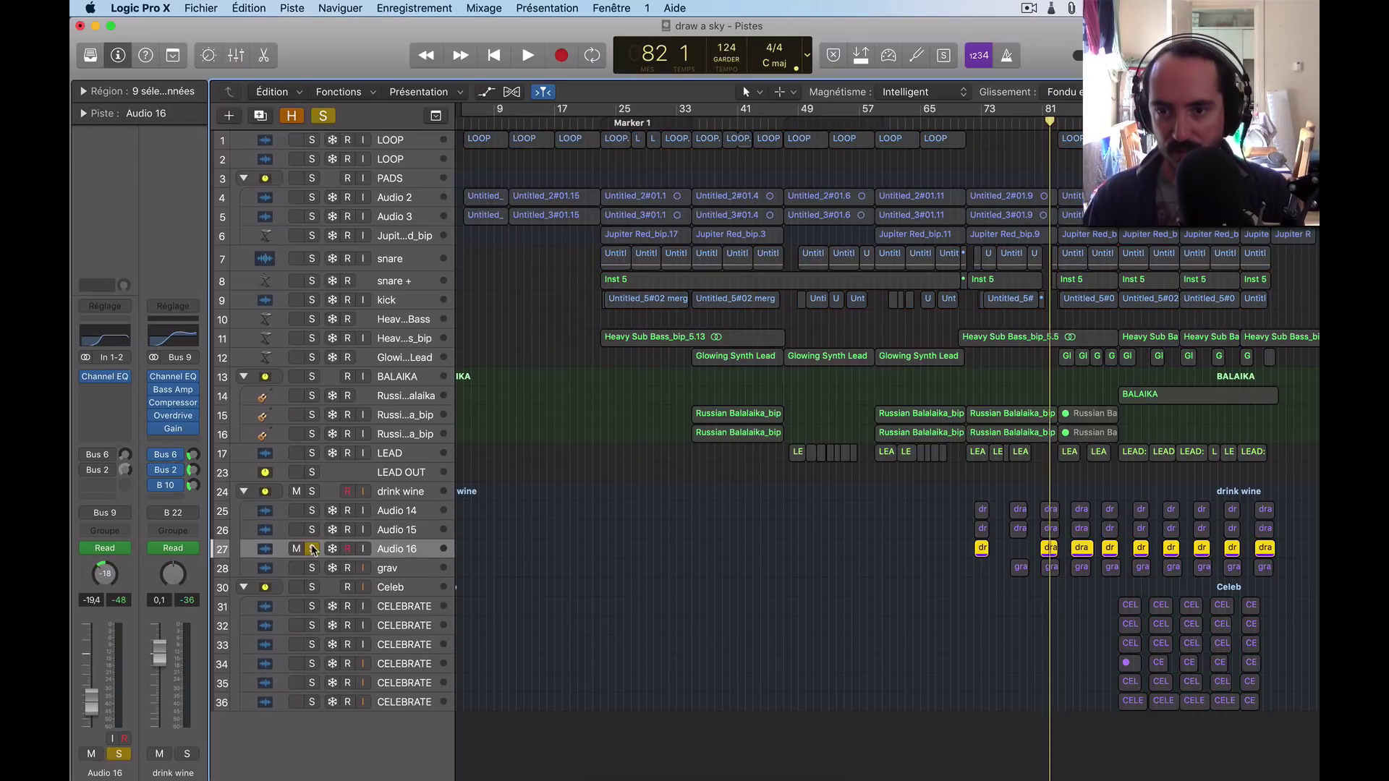
{"action": "key", "text": "space"}
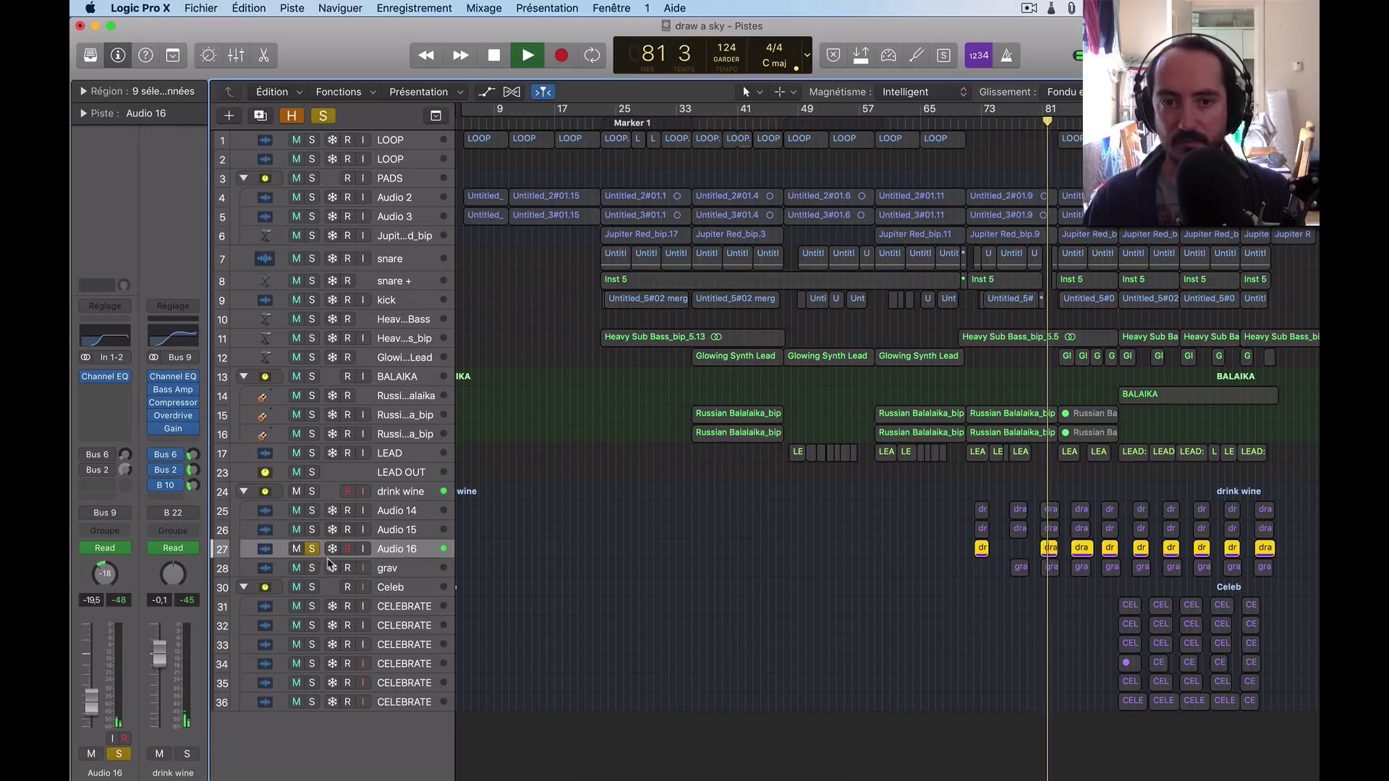
{"action": "key", "text": "space"}
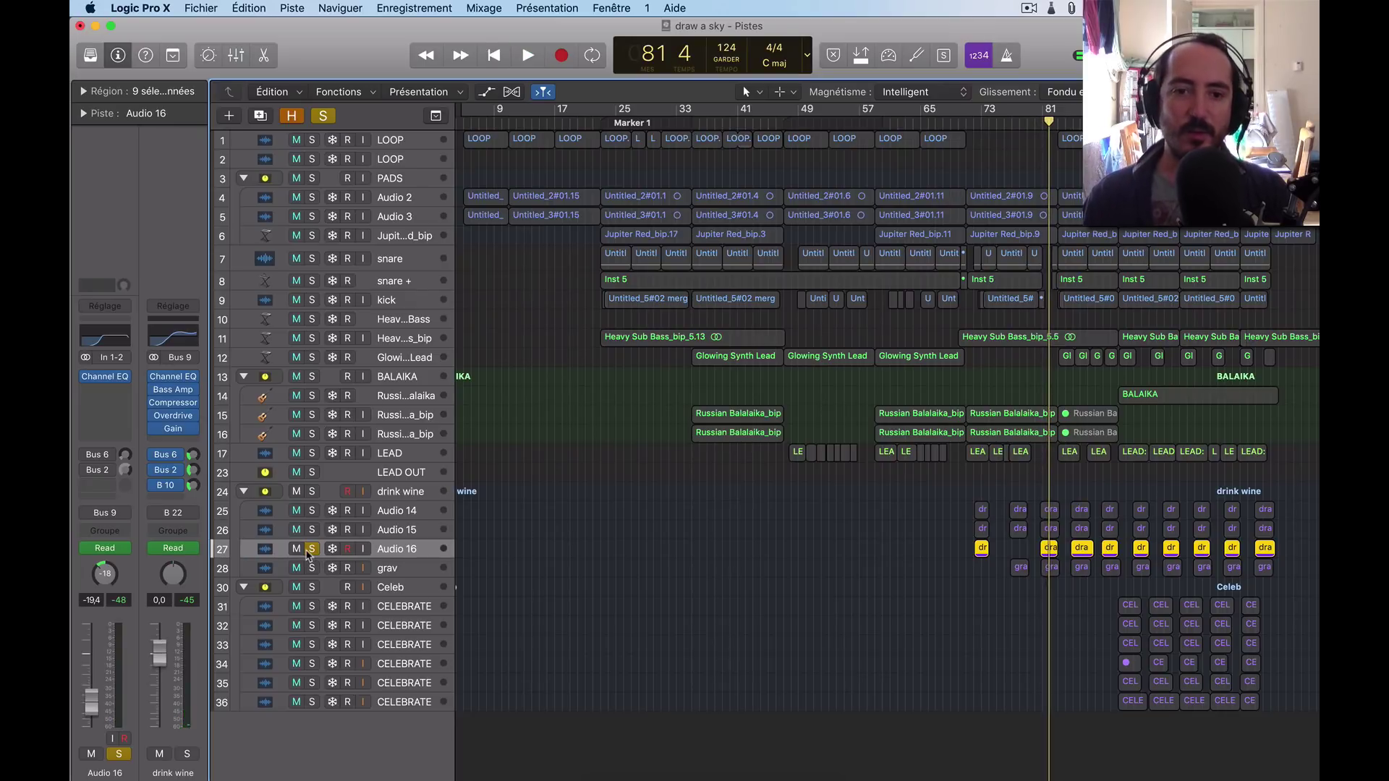
{"action": "left_click", "coordinate": [312, 549]}
Solo the grav vocal track, play it briefly, and switch its solo off
{"action": "left_click", "coordinate": [311, 569]}
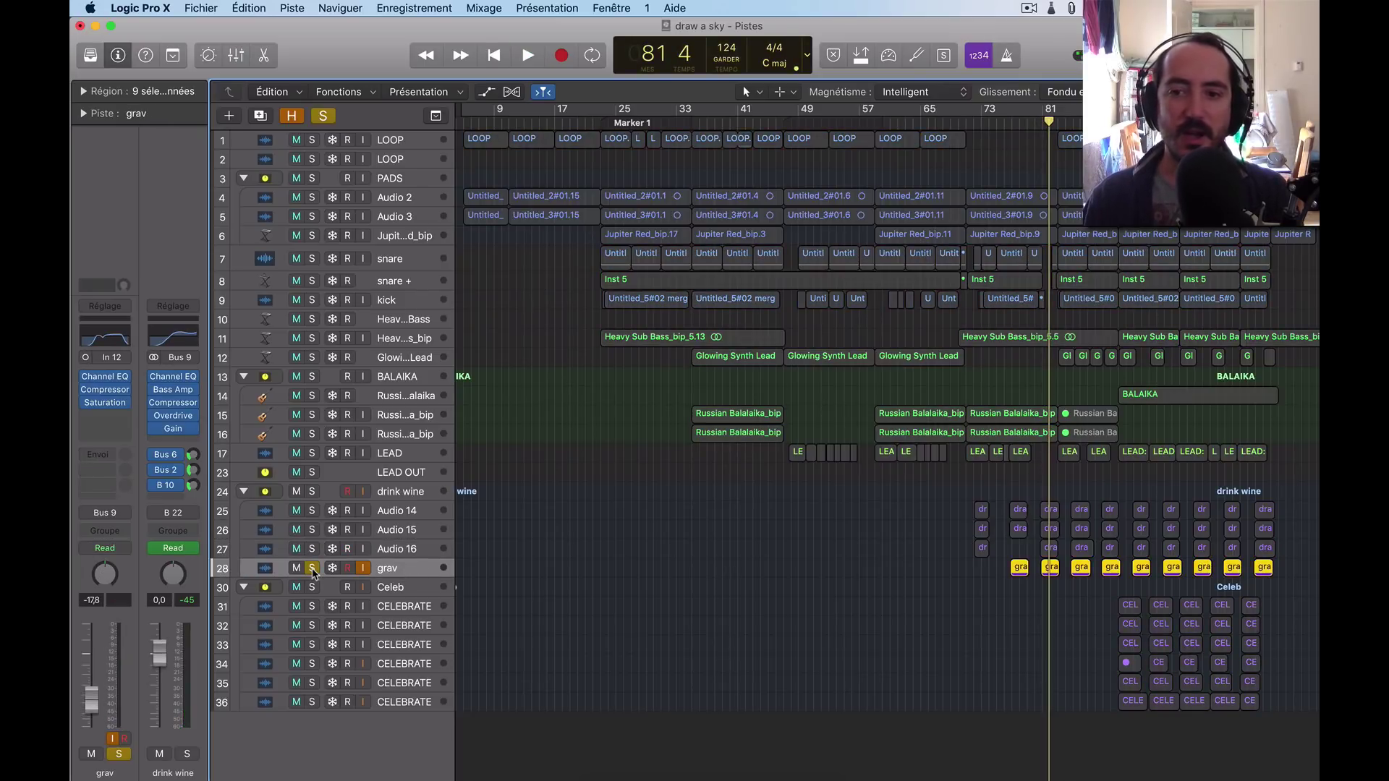
{"action": "key", "text": "space"}
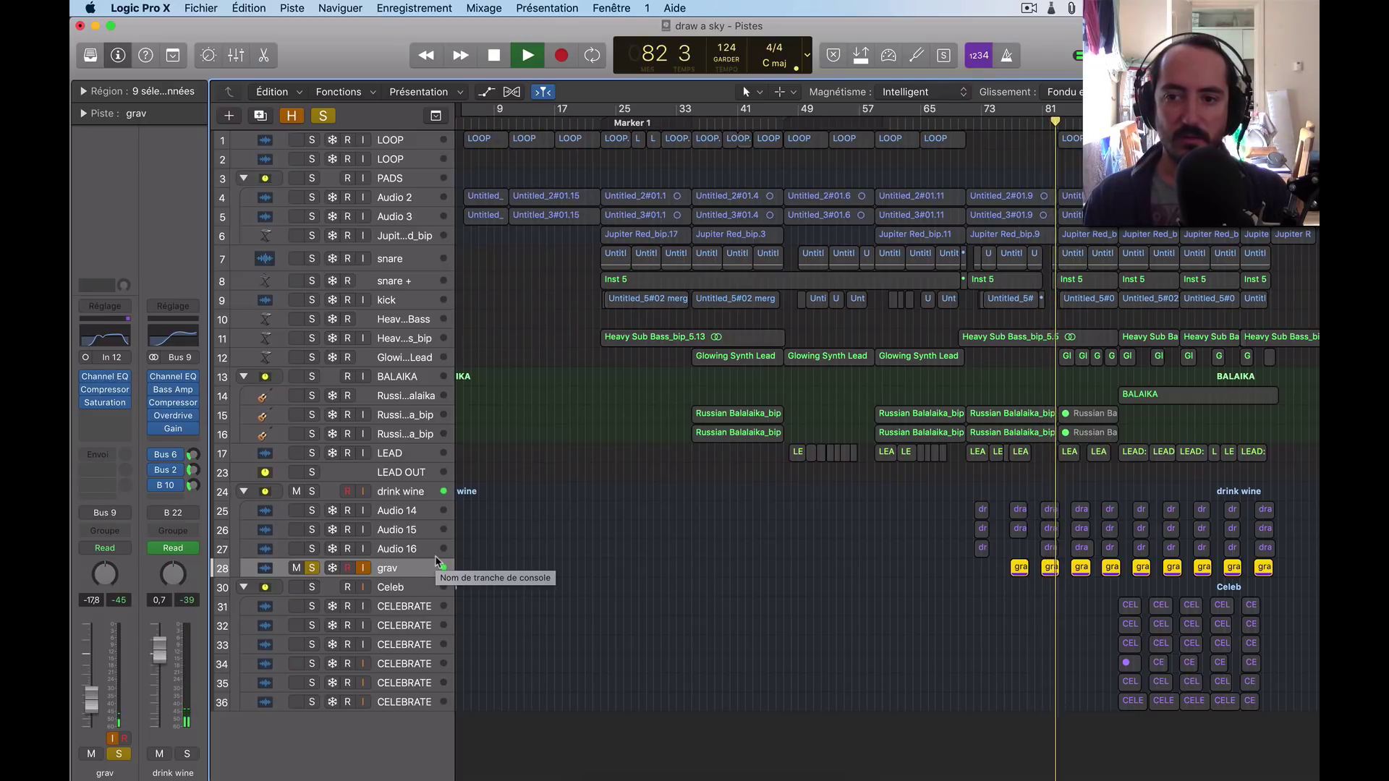
{"action": "key", "text": "space"}
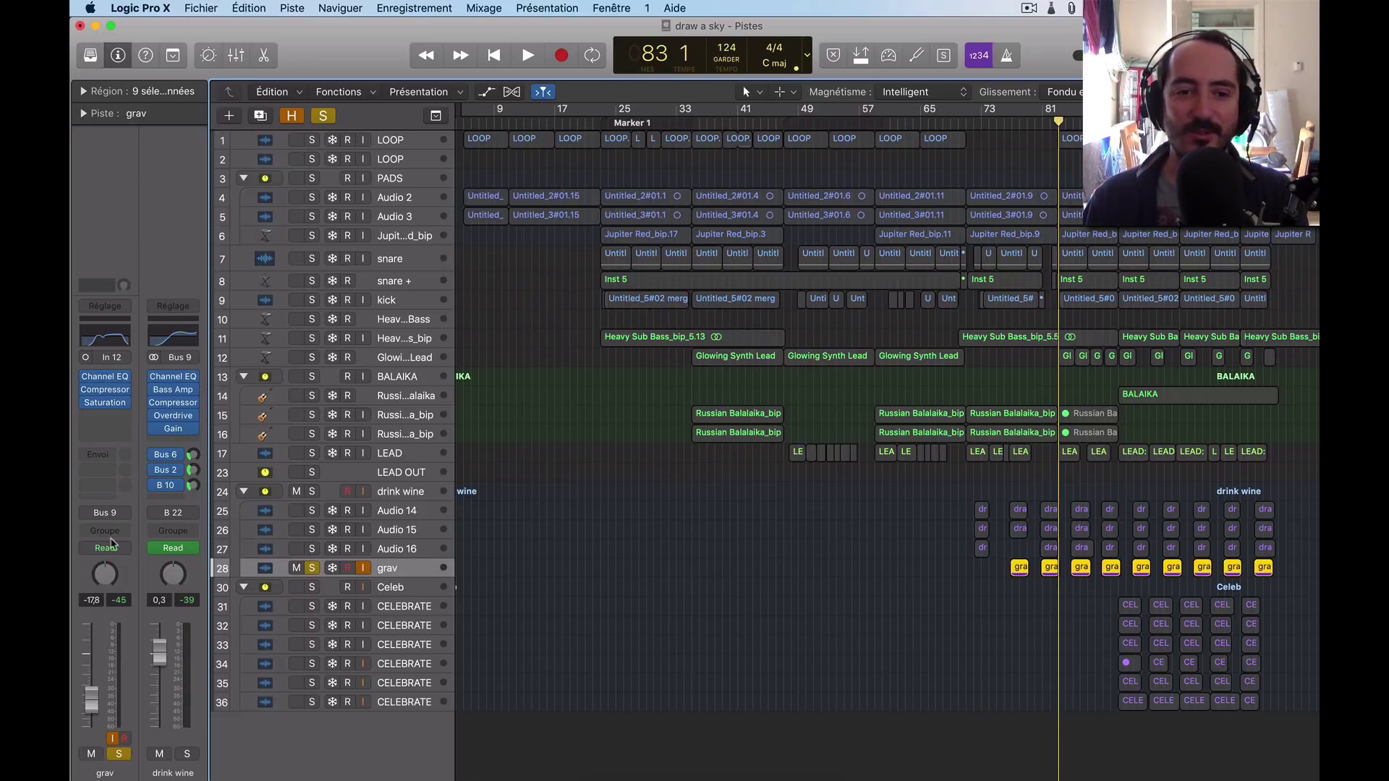
{"action": "left_click", "coordinate": [312, 569]}
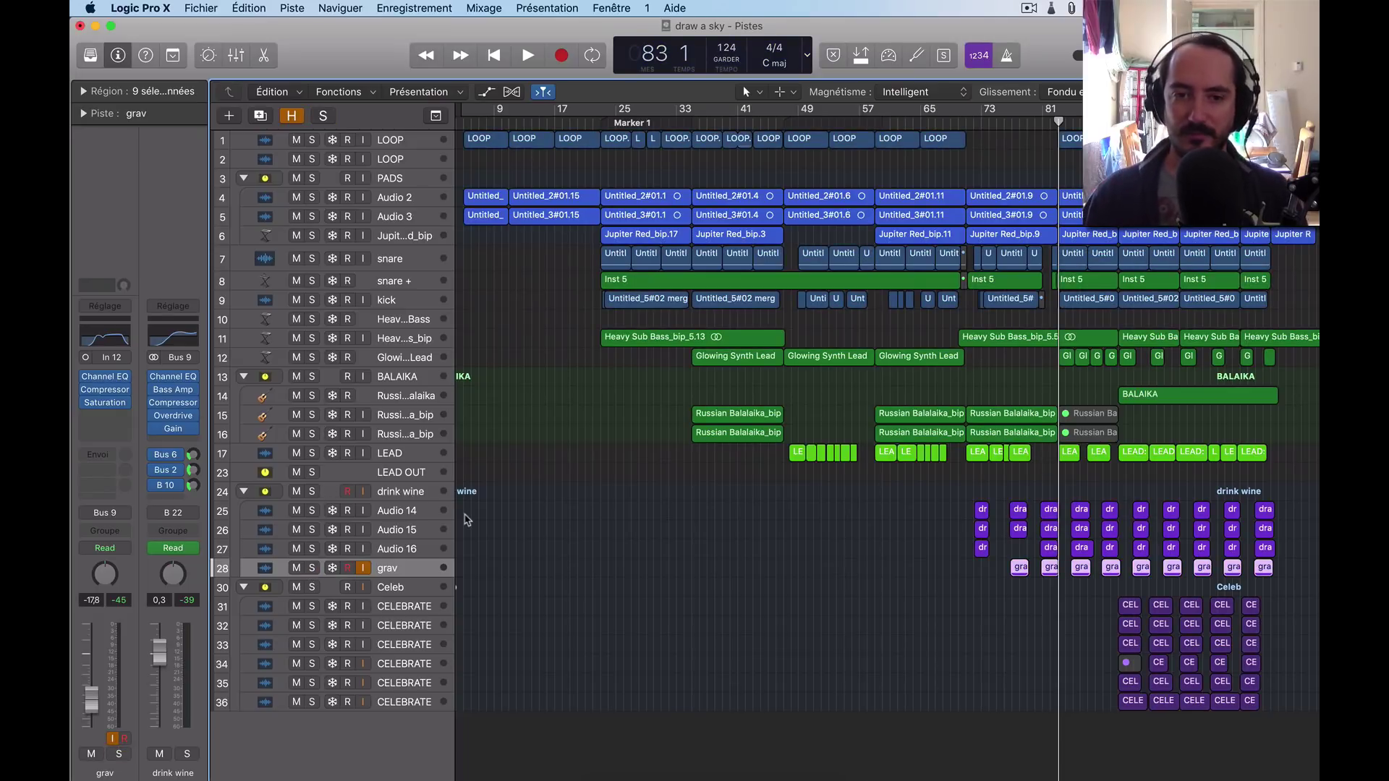
Solo the whole drink wine track stack and play its combined vocals from bar 80
{"action": "left_click", "coordinate": [312, 491]}
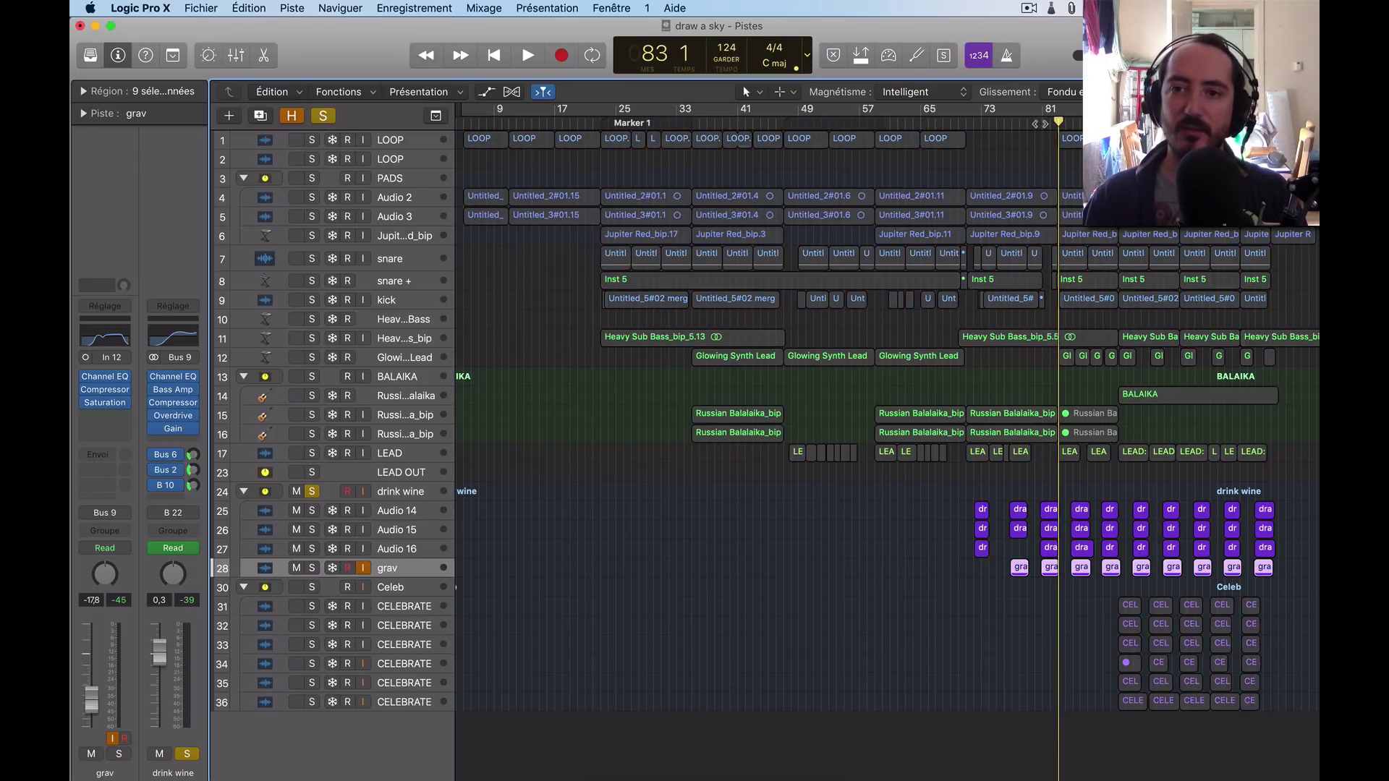
{"action": "left_click", "coordinate": [1039, 123]}
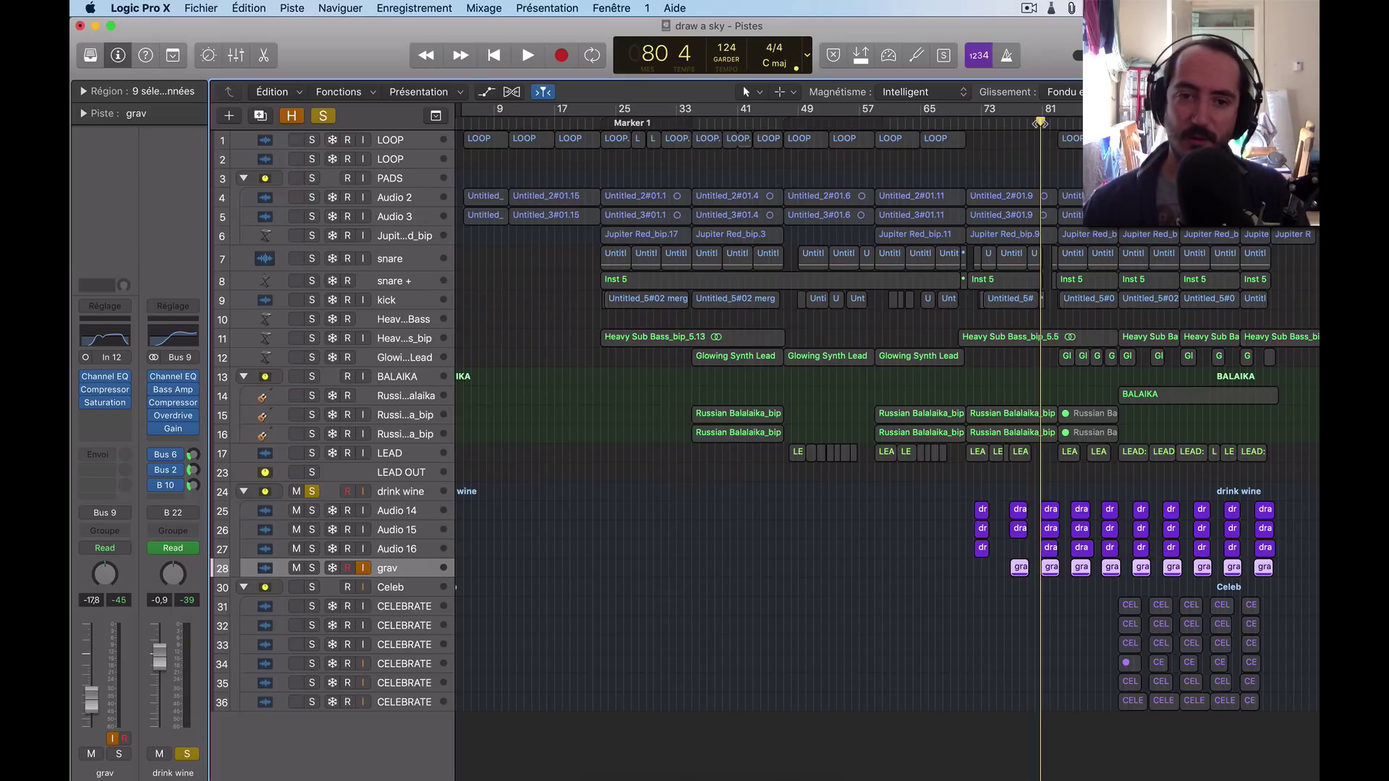
{"action": "key", "text": "space"}
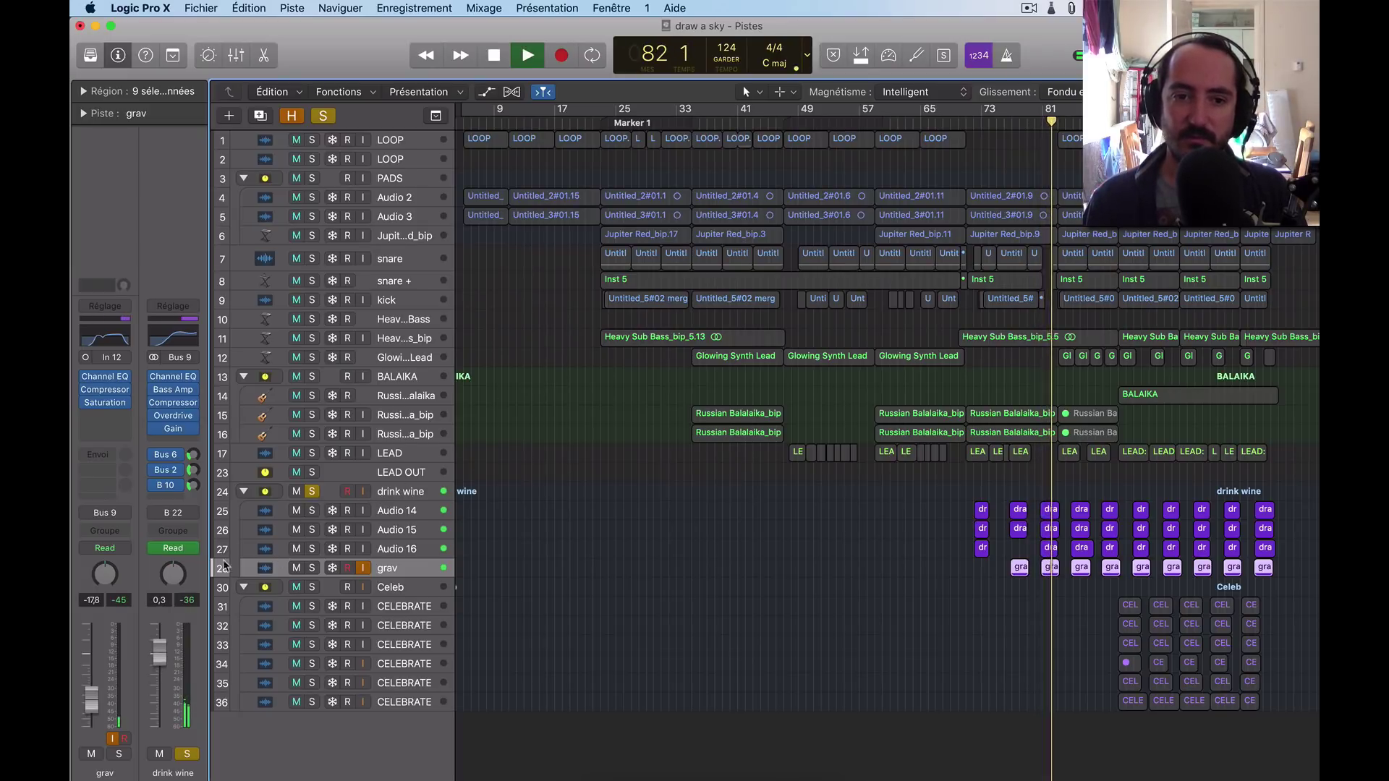
{"action": "key", "text": "space"}
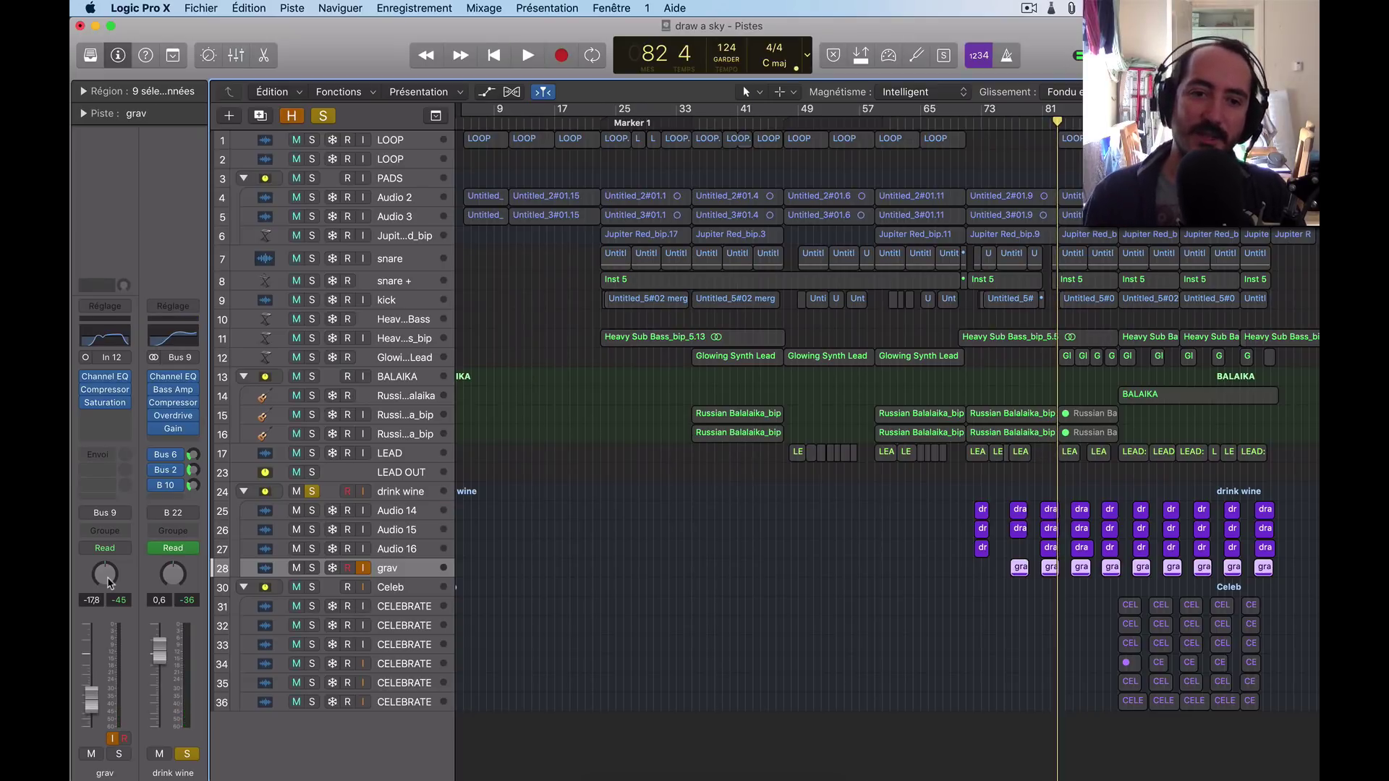
Pan the grav vocal track to +14, clear the active solo, and play the full mix from bar 81
{"action": "left_click_drag", "start_coordinate": [108, 583], "coordinate": [108, 571]}
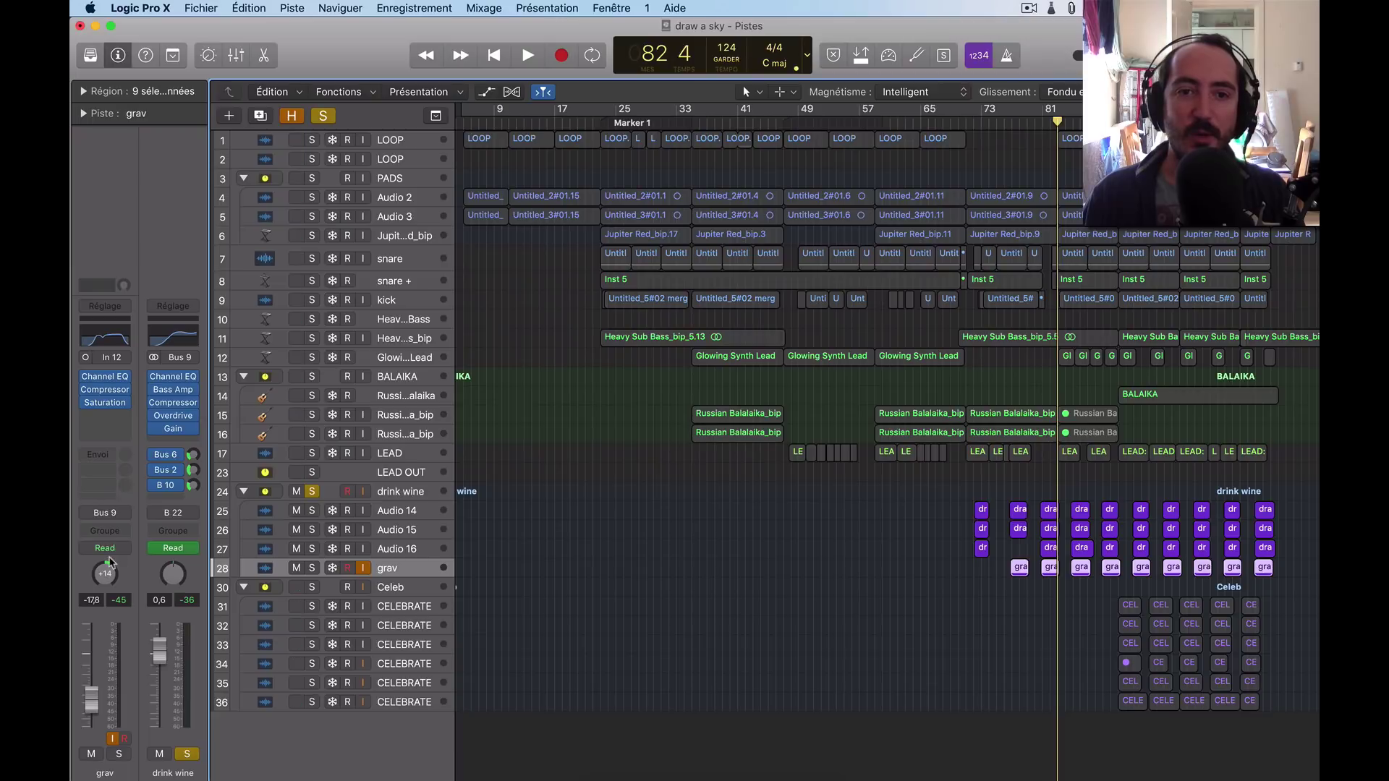
{"action": "left_click", "coordinate": [324, 116]}
{"action": "key", "text": "comma"}
{"action": "key", "text": "comma"}
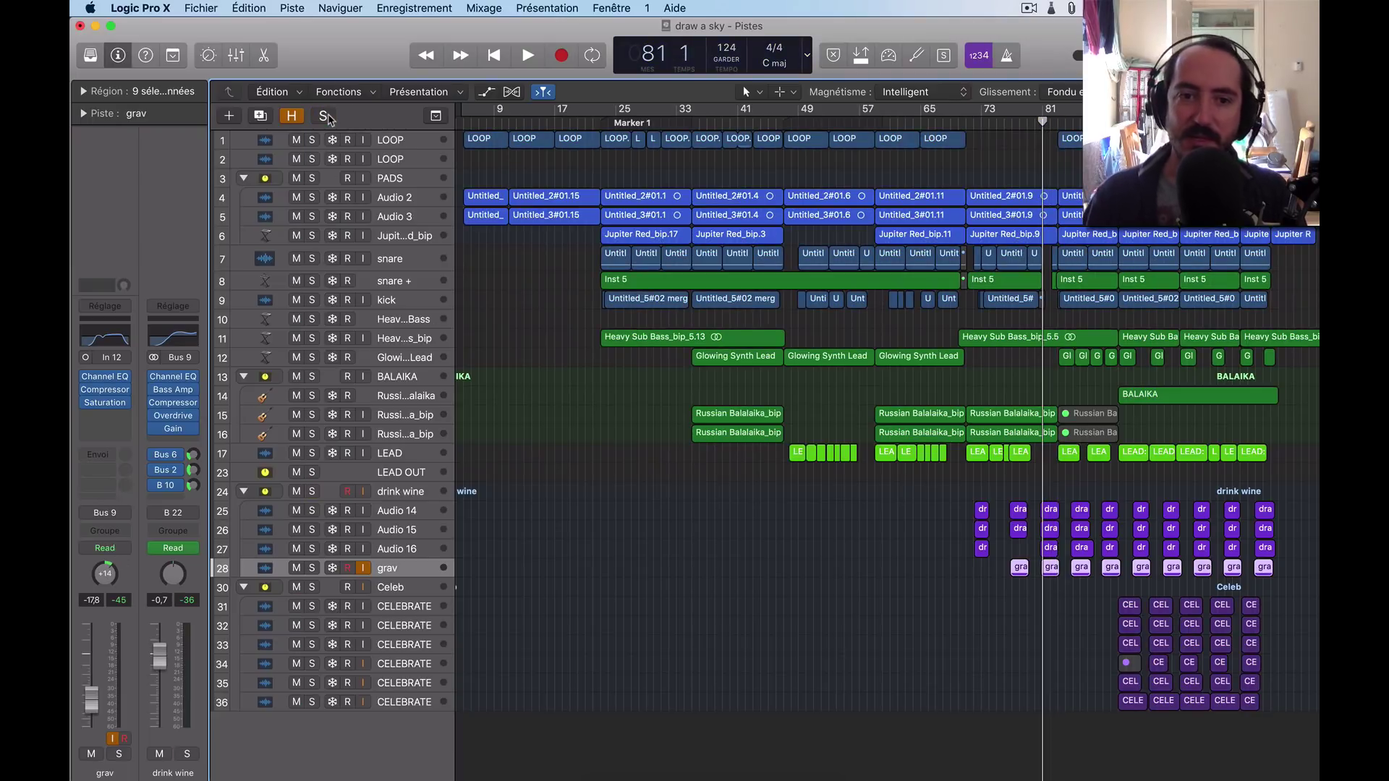
{"action": "key", "text": "space"}
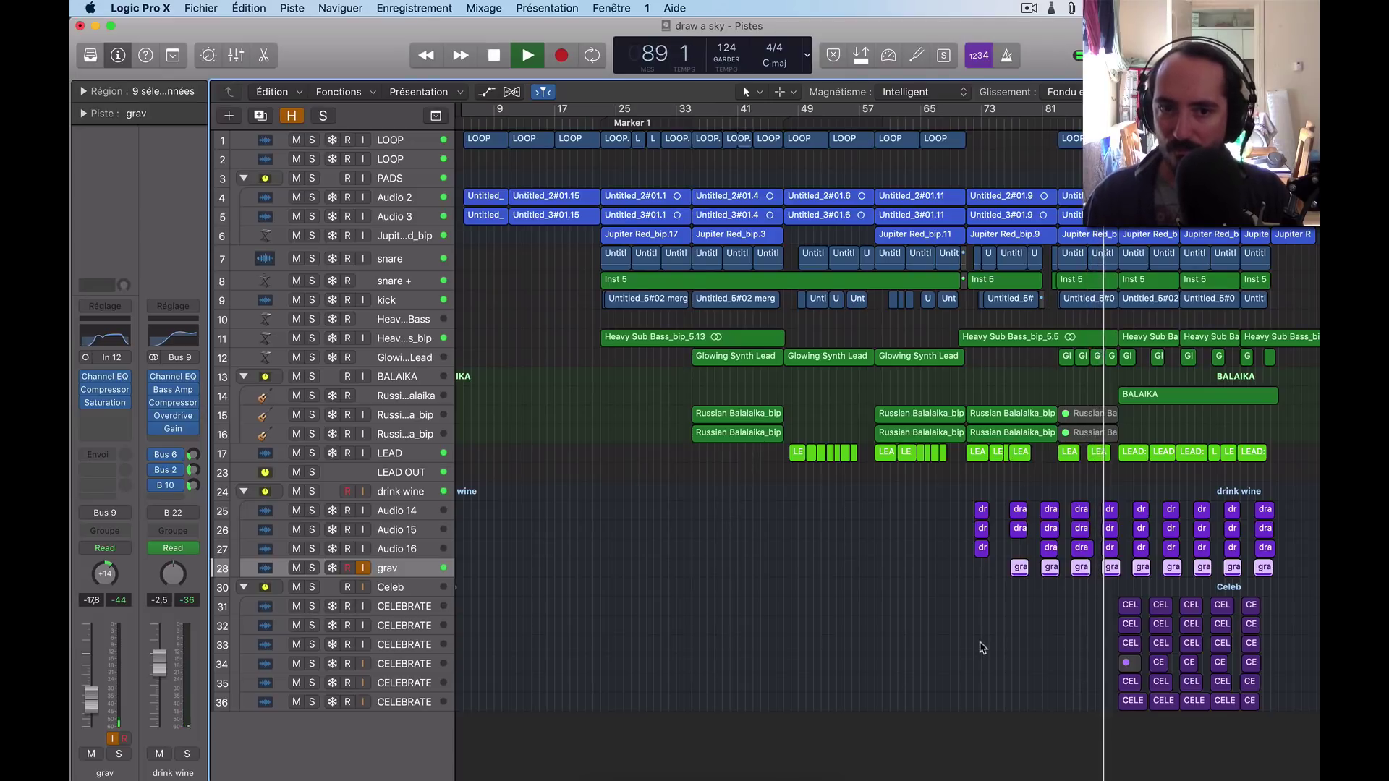
{"action": "key", "text": "space"}
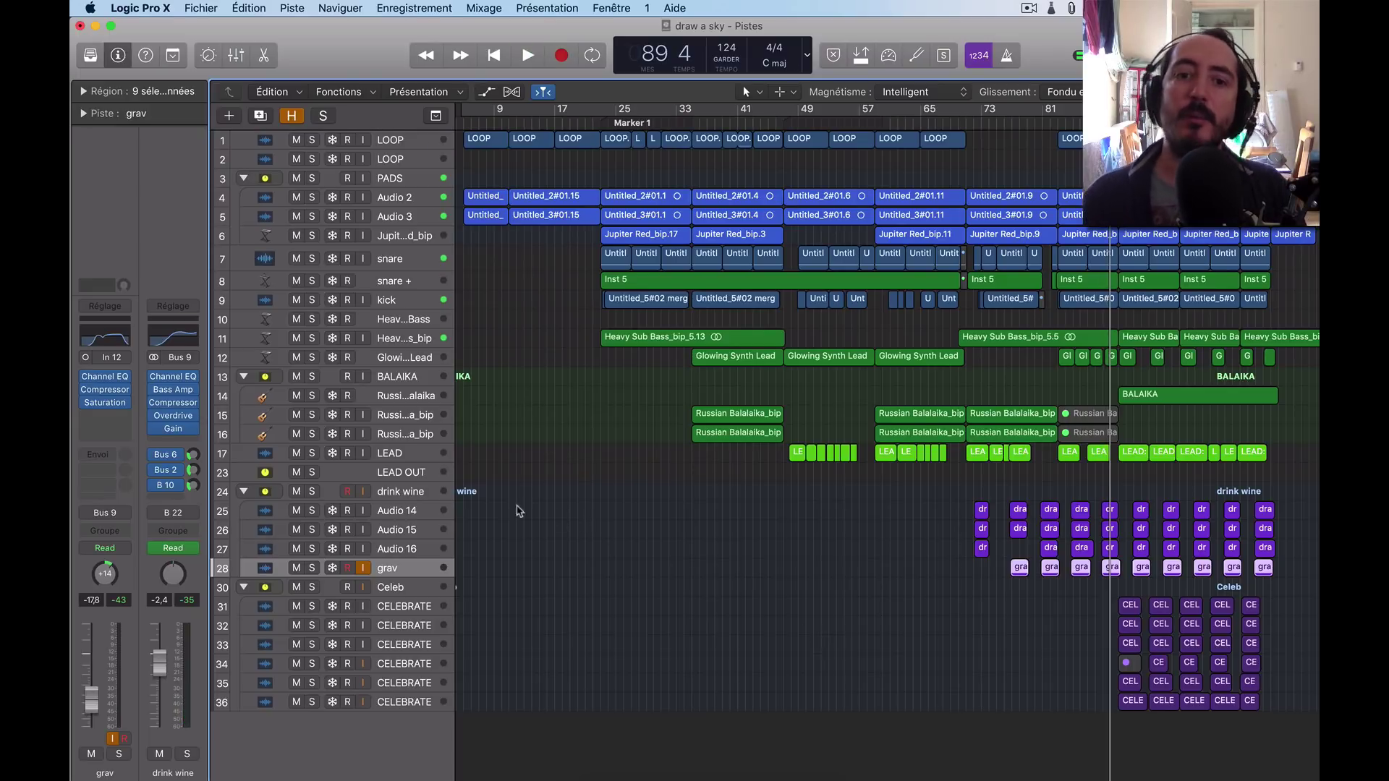
Select the drink wine track stack, collapse it to a single track, and expand it again
{"action": "left_click", "coordinate": [416, 494]}
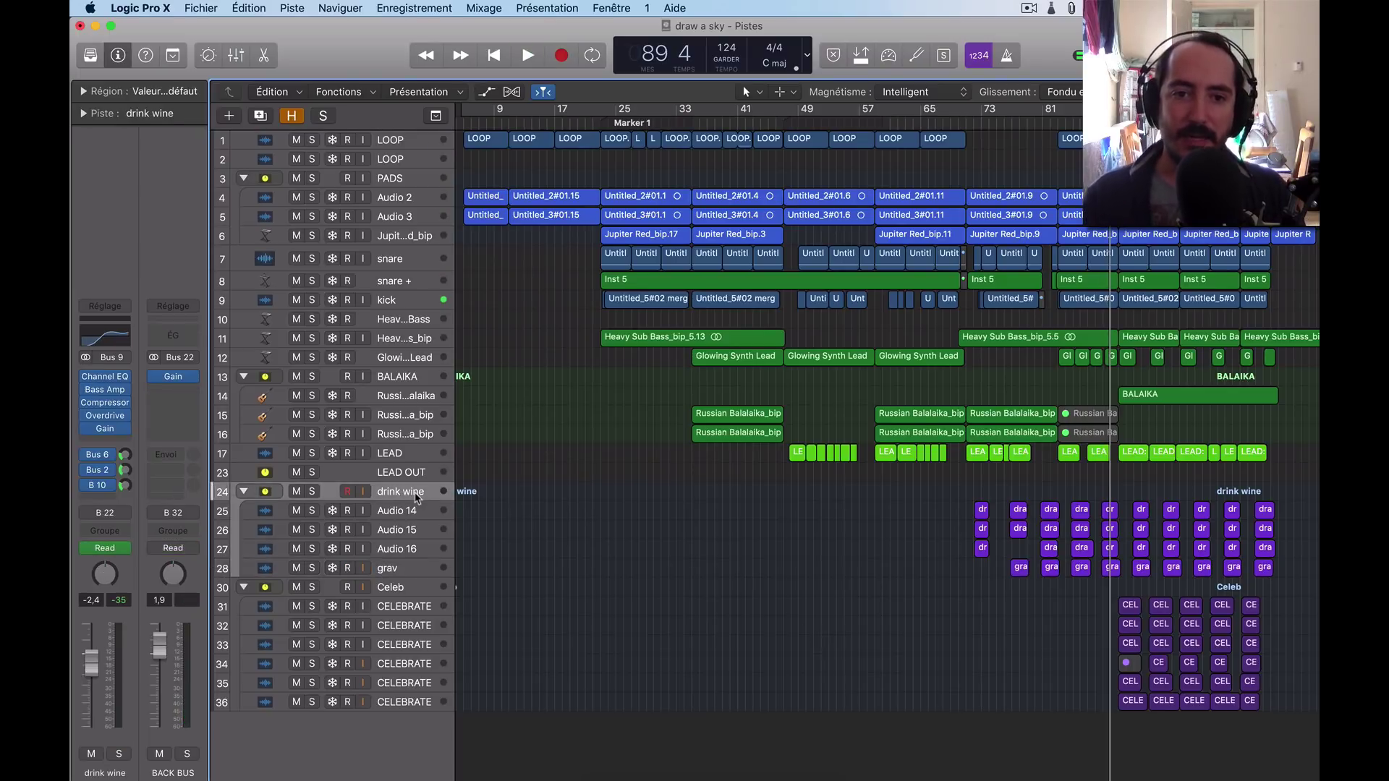
{"action": "left_click", "coordinate": [244, 494]}
{"action": "left_click", "coordinate": [241, 494]}
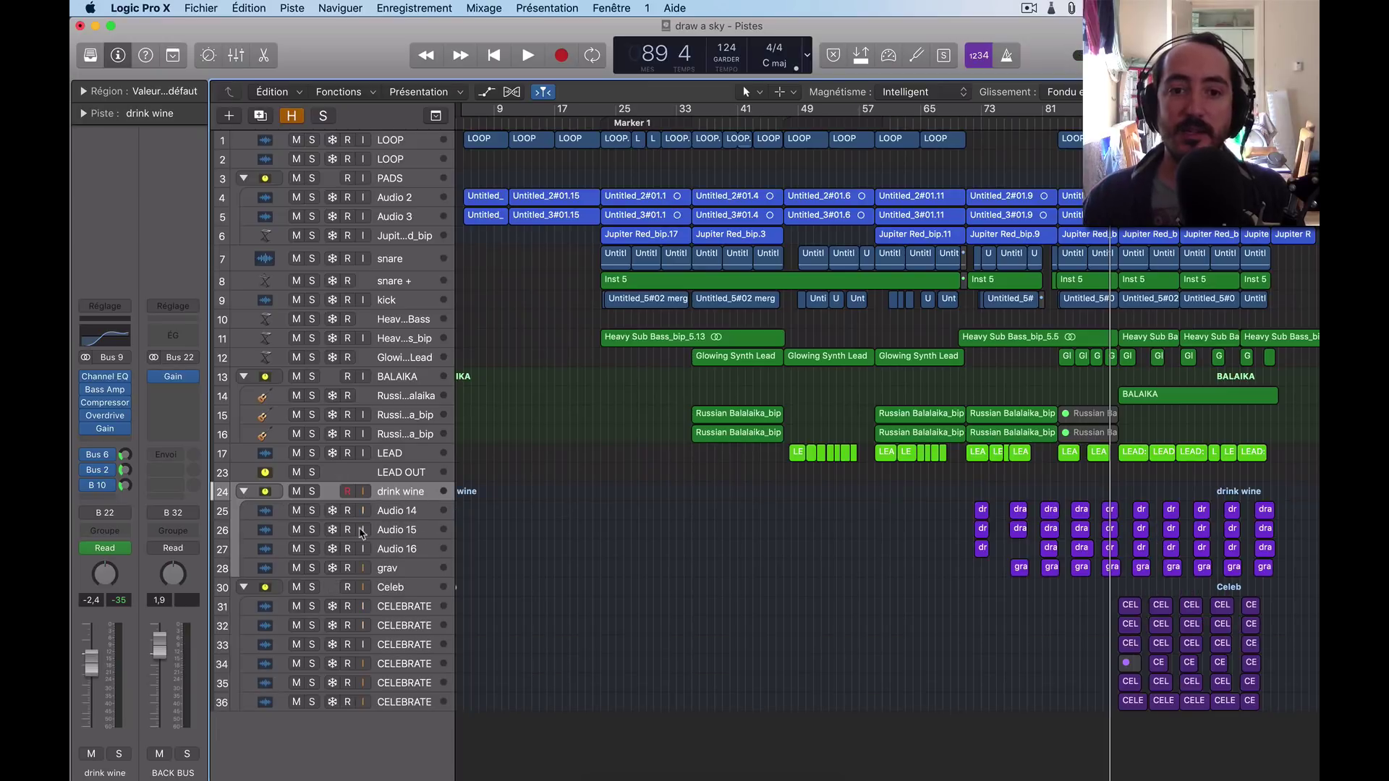
{"action": "left_click", "coordinate": [244, 492]}
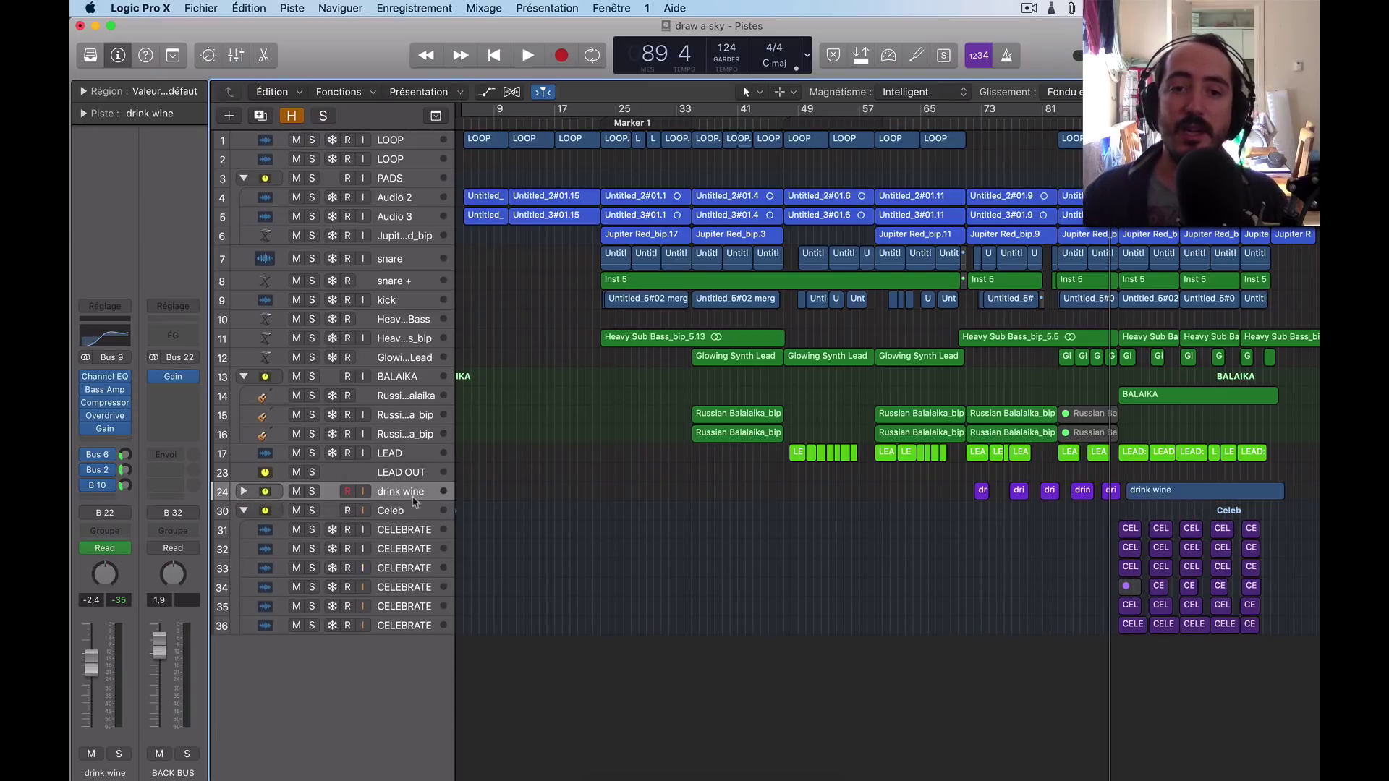
{"action": "left_click", "coordinate": [245, 493]}
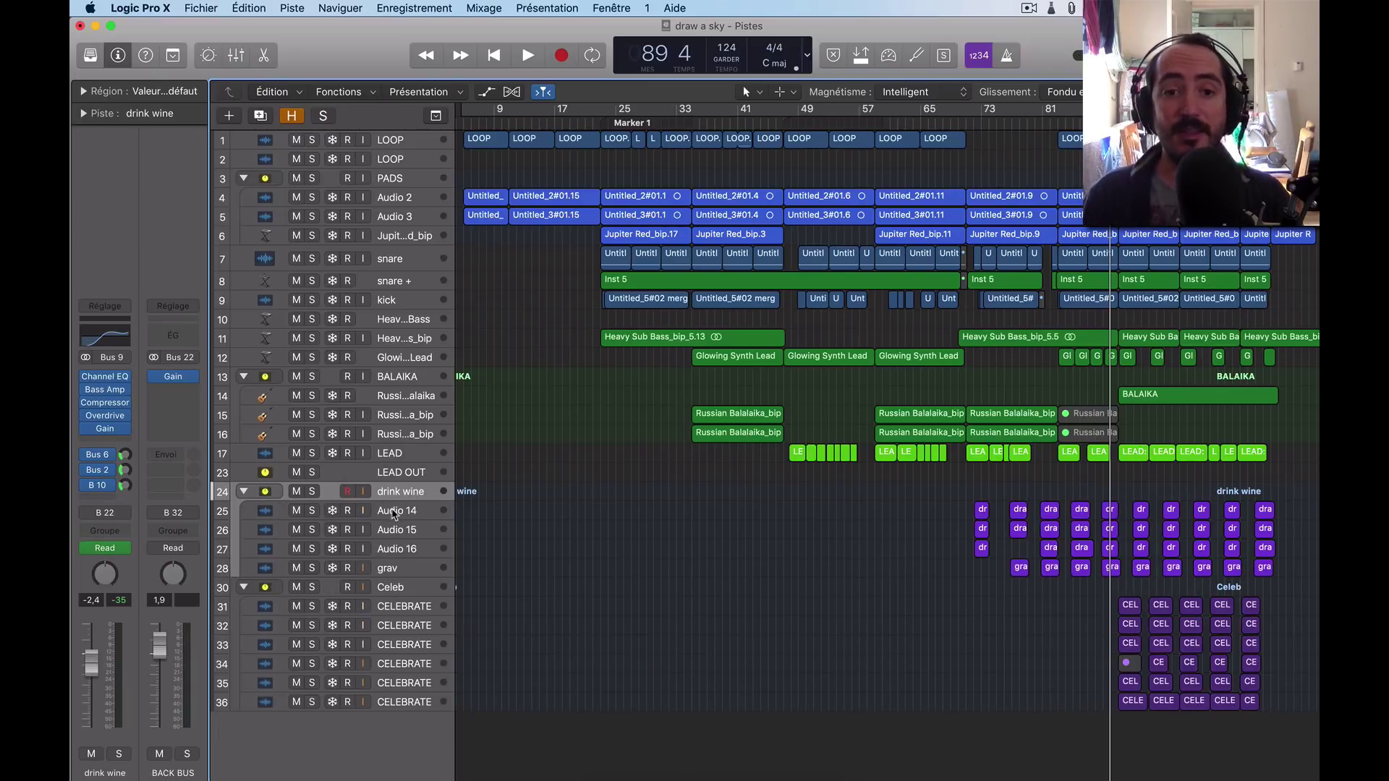
Step through the vocal tracks inside the drink wine stack to review their individual channel strips and panning
{"action": "key", "text": "Down"}
{"action": "key", "text": "Down"}
{"action": "key", "text": "Down"}
{"action": "key", "text": "Down"}
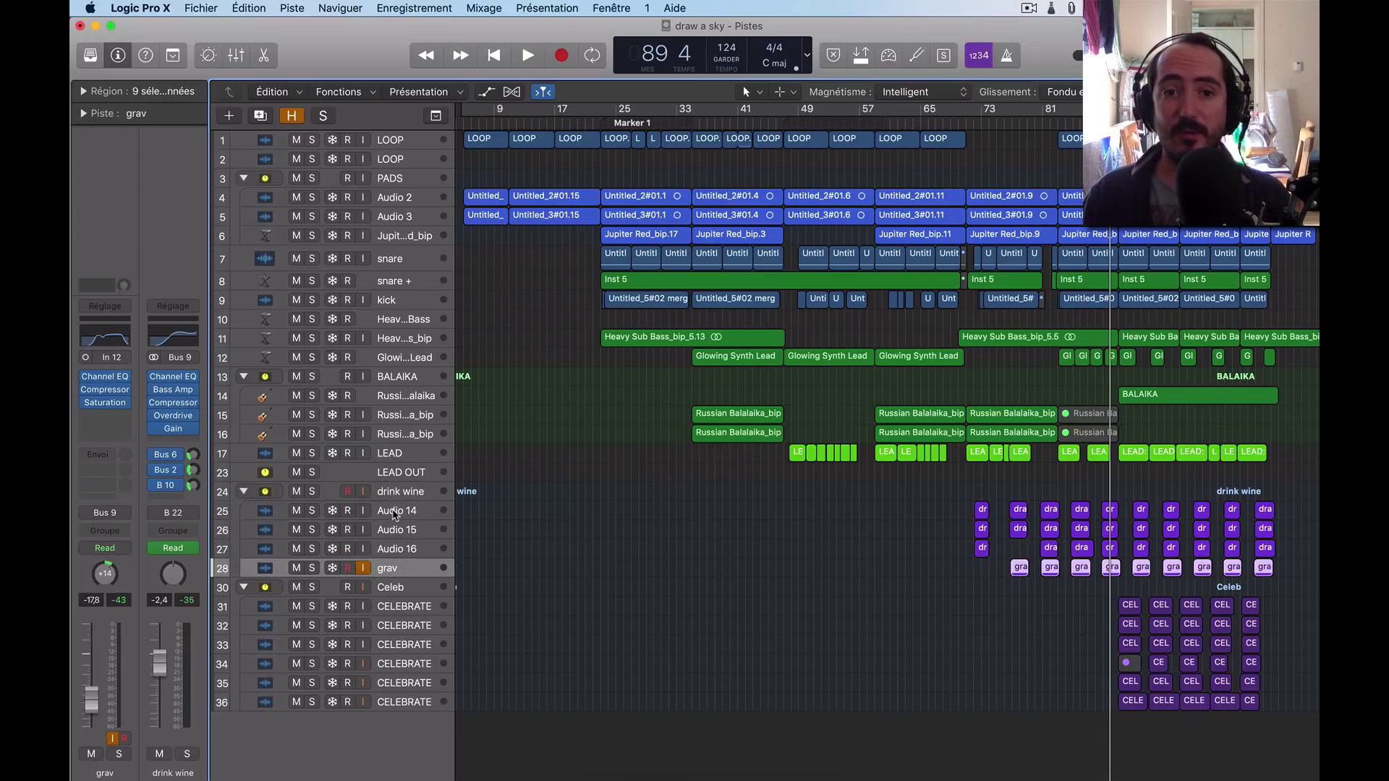
{"action": "key", "text": "Up"}
{"action": "key", "text": "Up"}
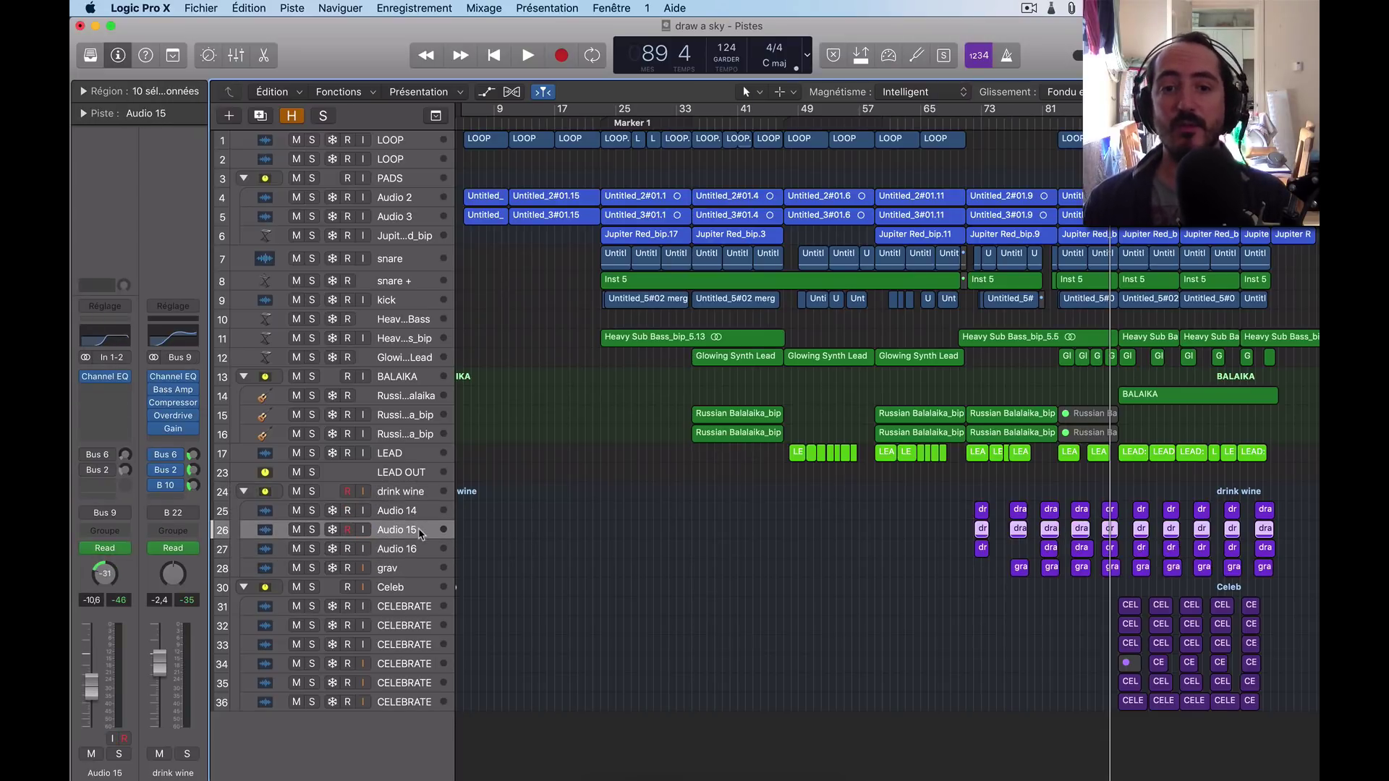
{"action": "key", "text": "Down"}
{"action": "key", "text": "Up"}
{"action": "key", "text": "Up"}
{"action": "key", "text": "Down"}
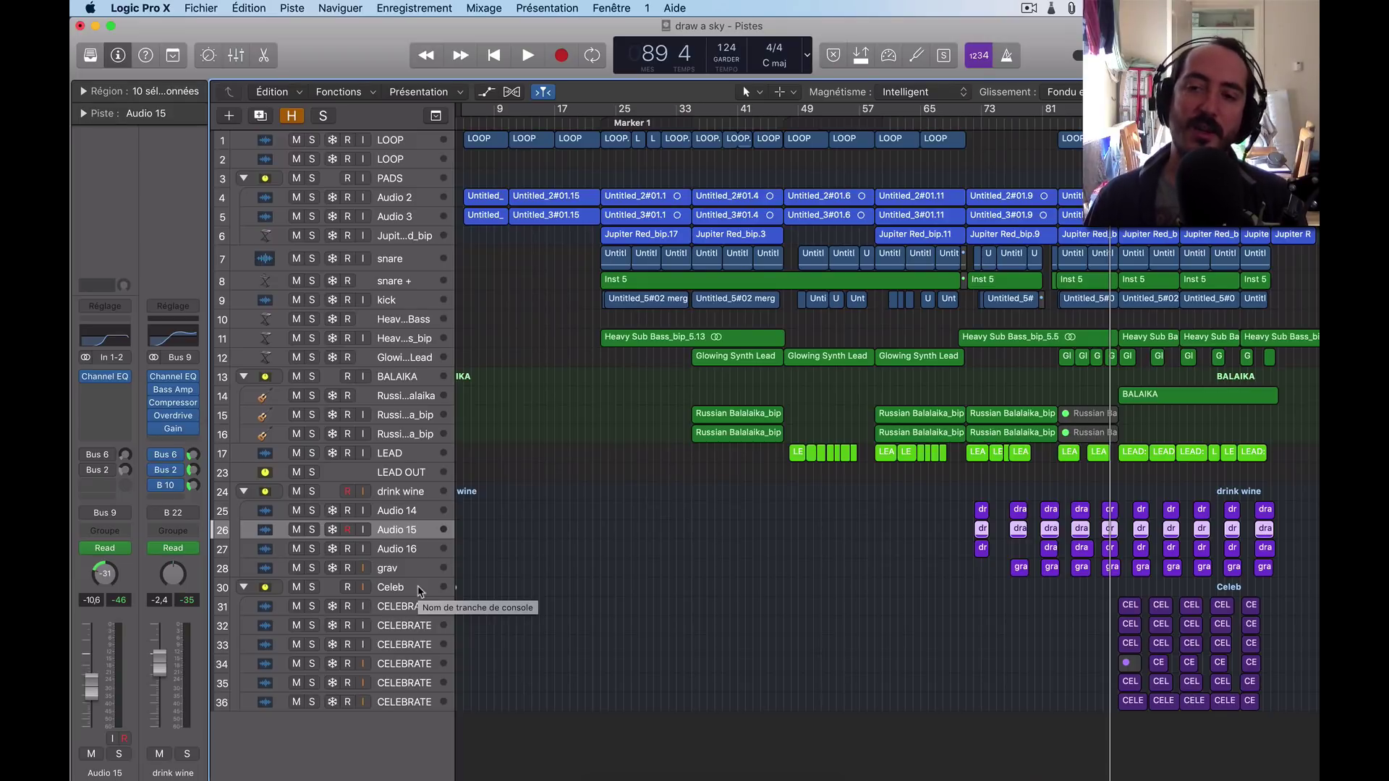
Compare the drink wine stack with Bass Amp Designer bypassed and active, soloing the stack during playback, and close the plug-in
{"action": "left_click", "coordinate": [421, 499]}
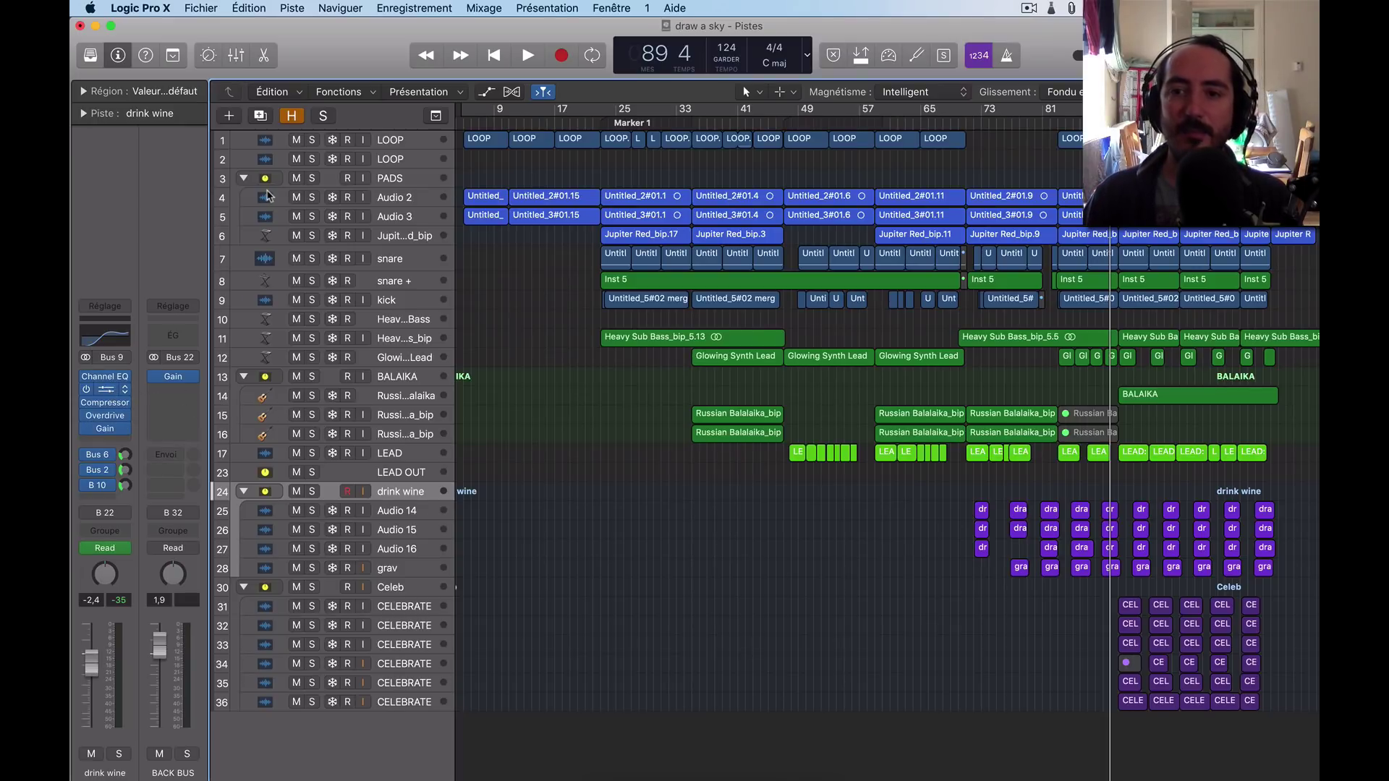
{"action": "left_click", "coordinate": [271, 196]}
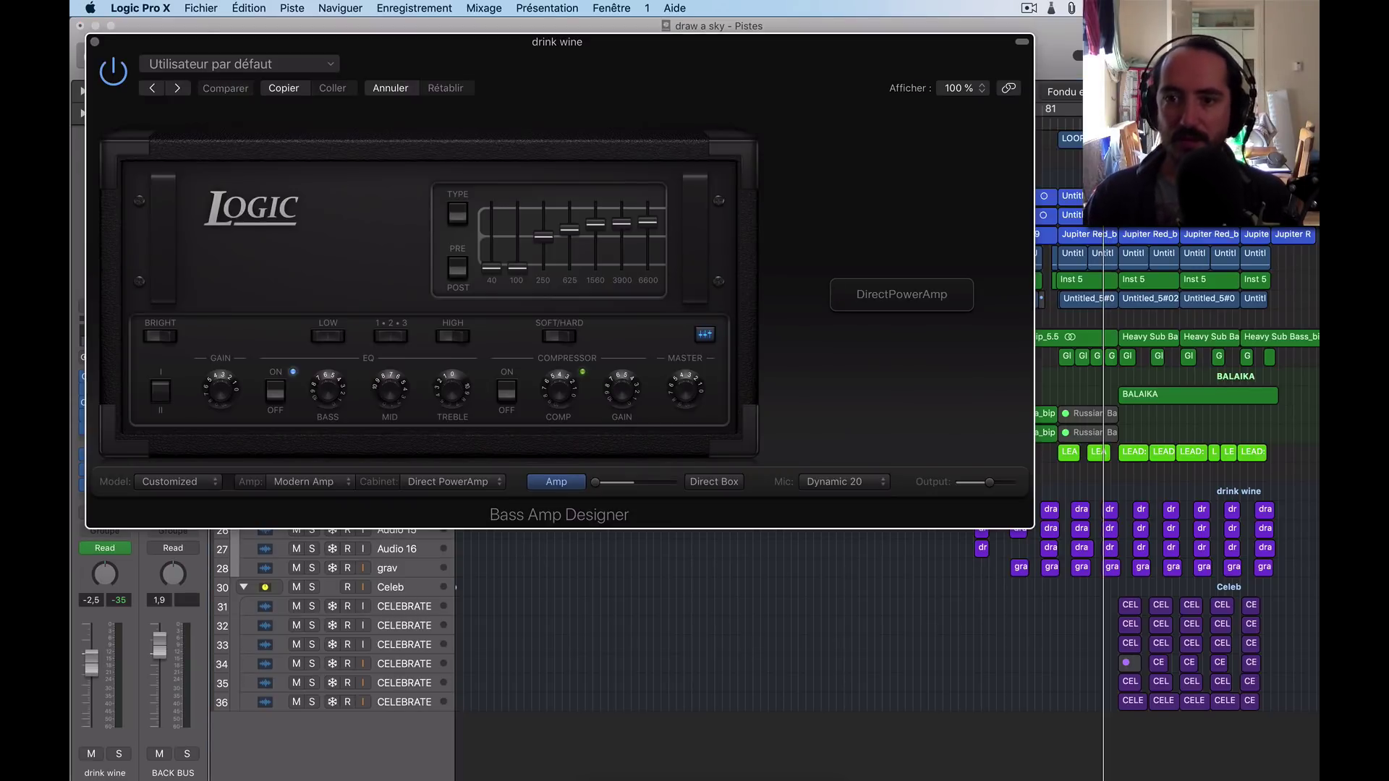
{"action": "left_click", "coordinate": [113, 71]}
{"action": "left_click_drag", "start_coordinate": [409, 53], "coordinate": [824, 138]}
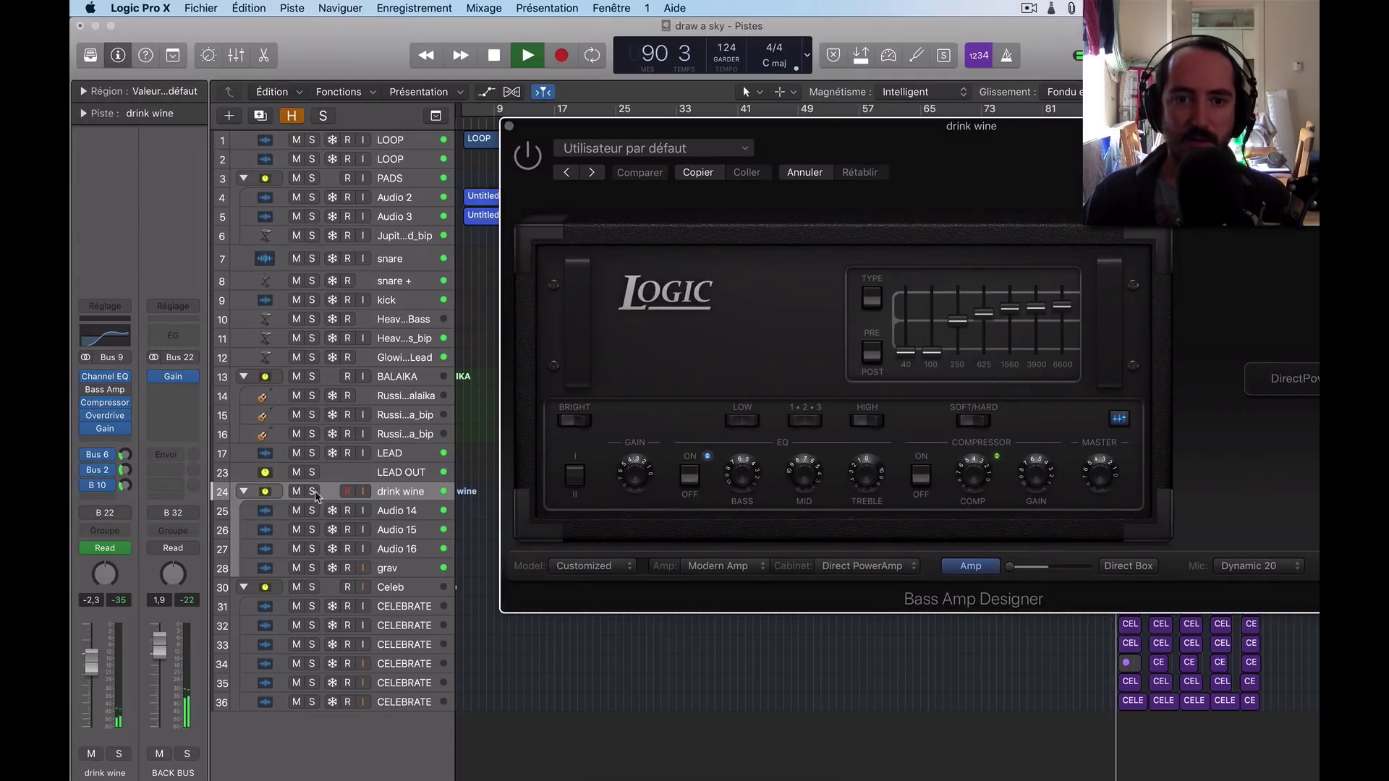
{"action": "left_click", "coordinate": [313, 491]}
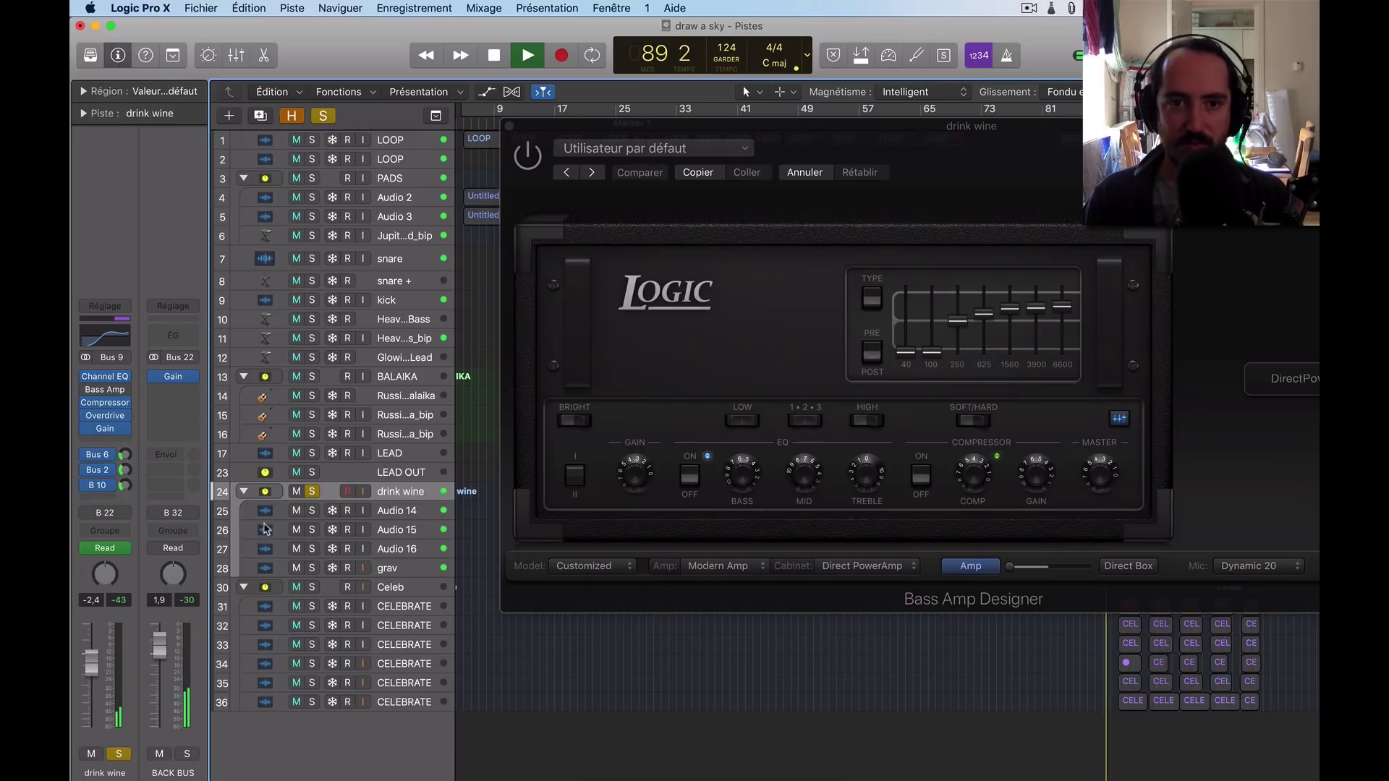
{"action": "left_click", "coordinate": [531, 161]}
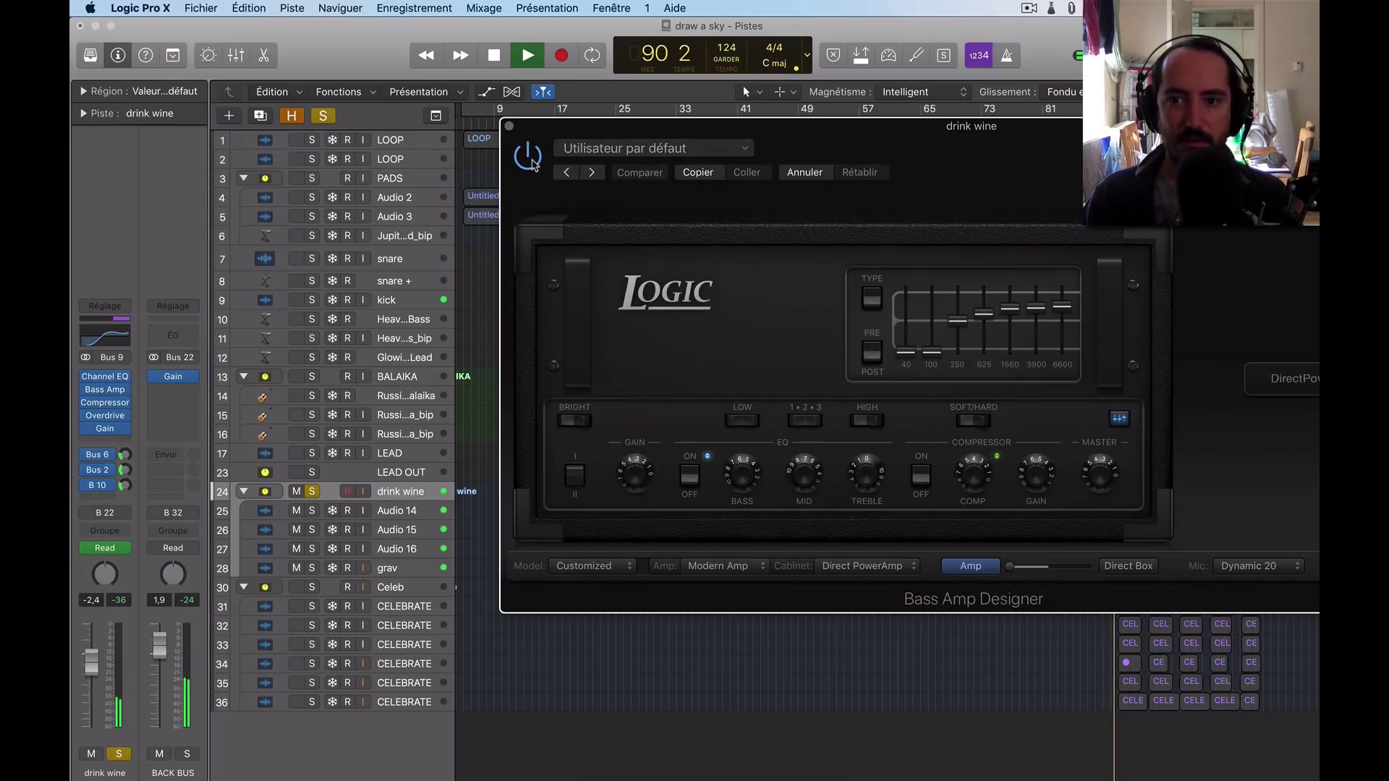
{"action": "key", "text": "space"}
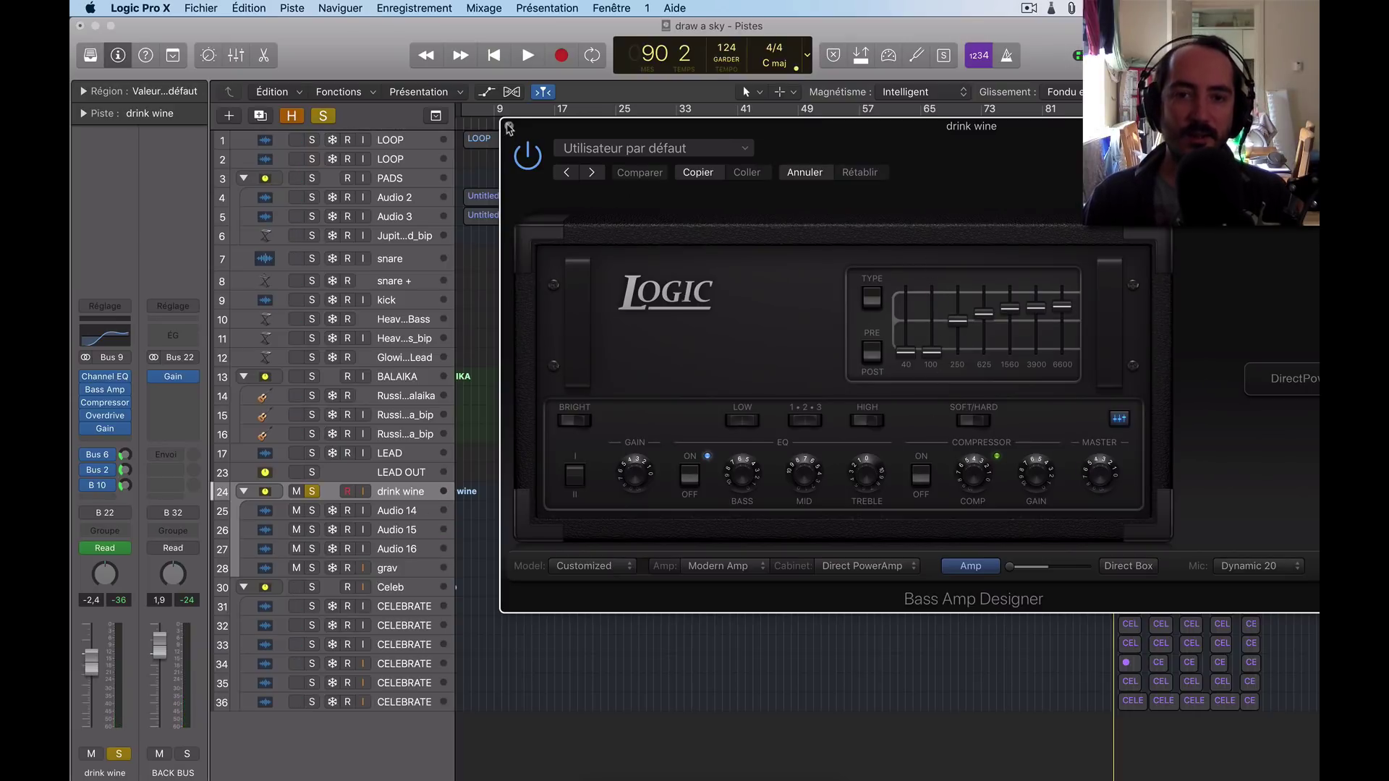
{"action": "left_click", "coordinate": [509, 126]}
Open the drink wine stack's Compressor and examine its release, threshold, input gain, output gain, mix and attack settings
{"action": "mouse_move", "coordinate": [107, 404]}
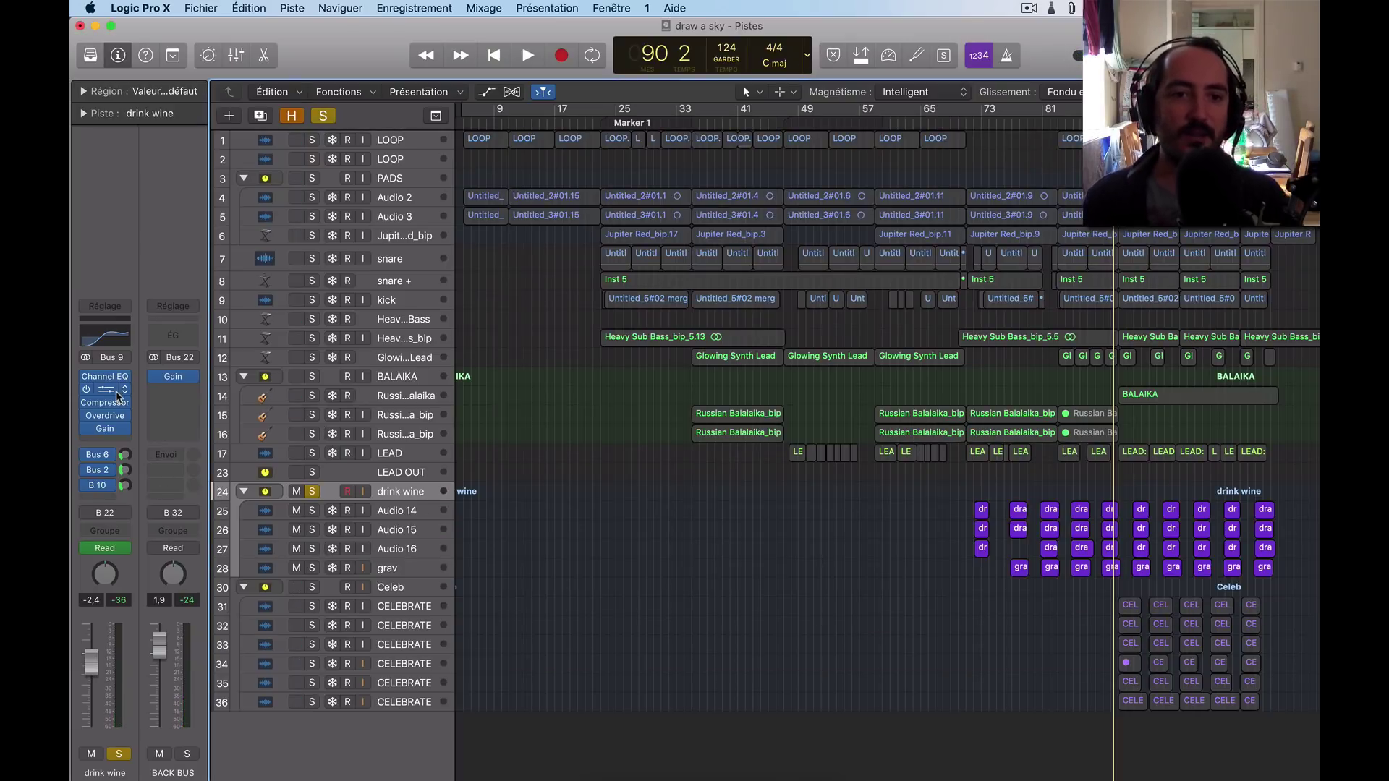
{"action": "left_click", "coordinate": [107, 404]}
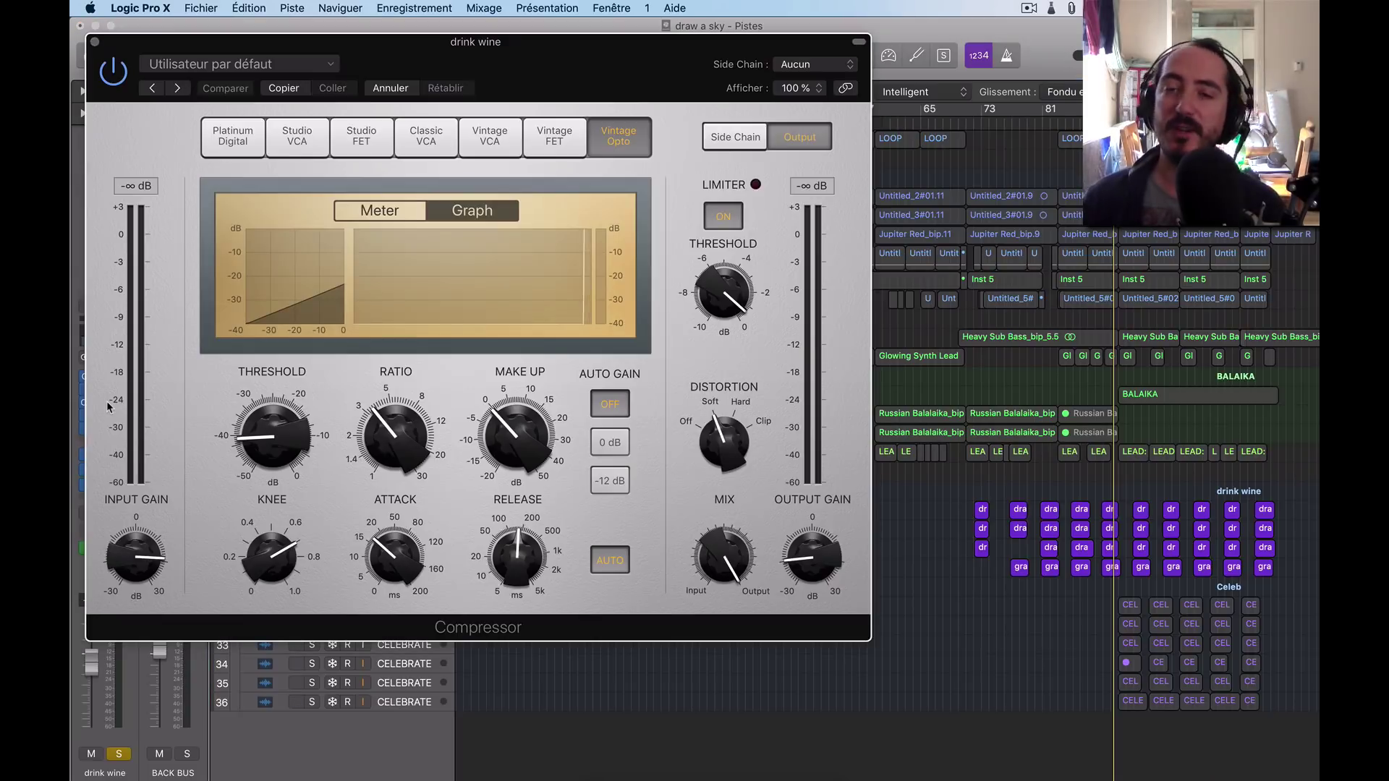
{"action": "mouse_move", "coordinate": [489, 547]}
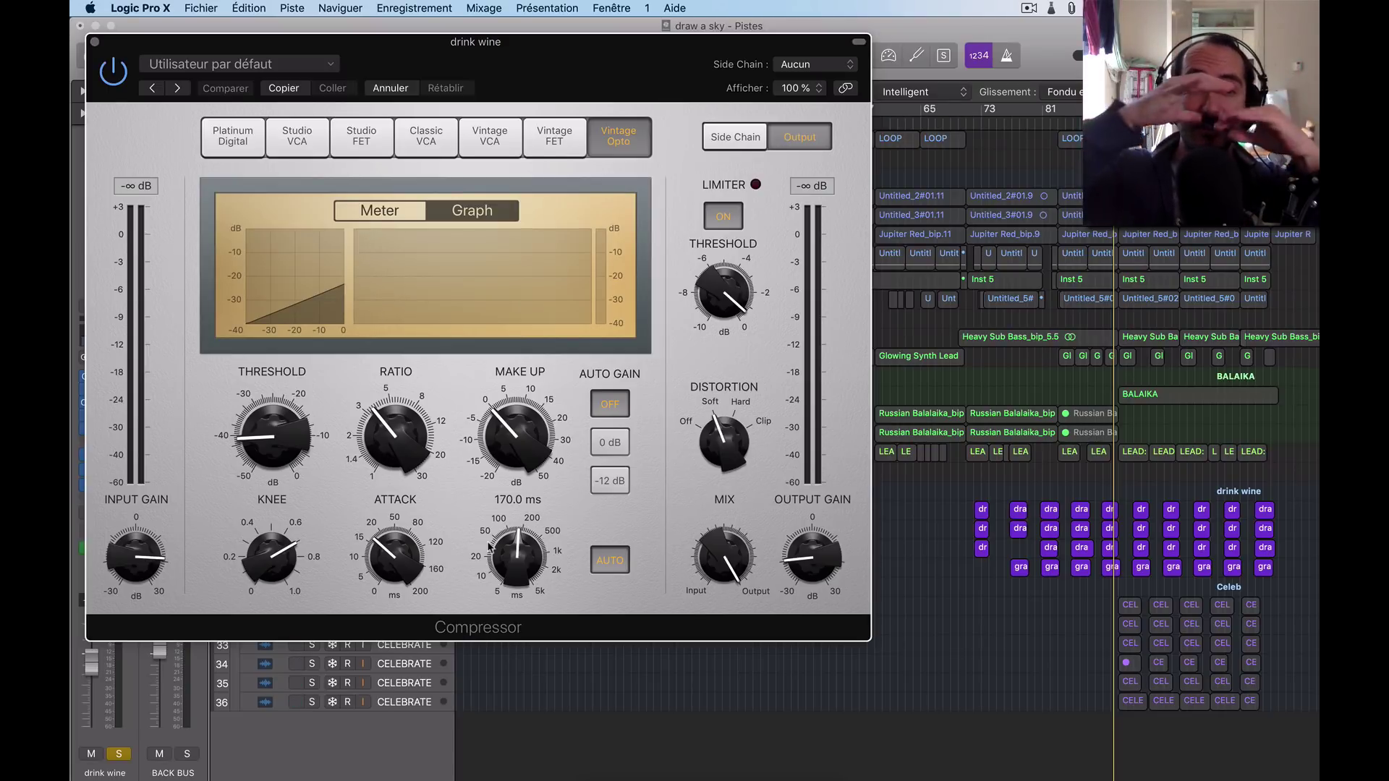
{"action": "mouse_move", "coordinate": [272, 429]}
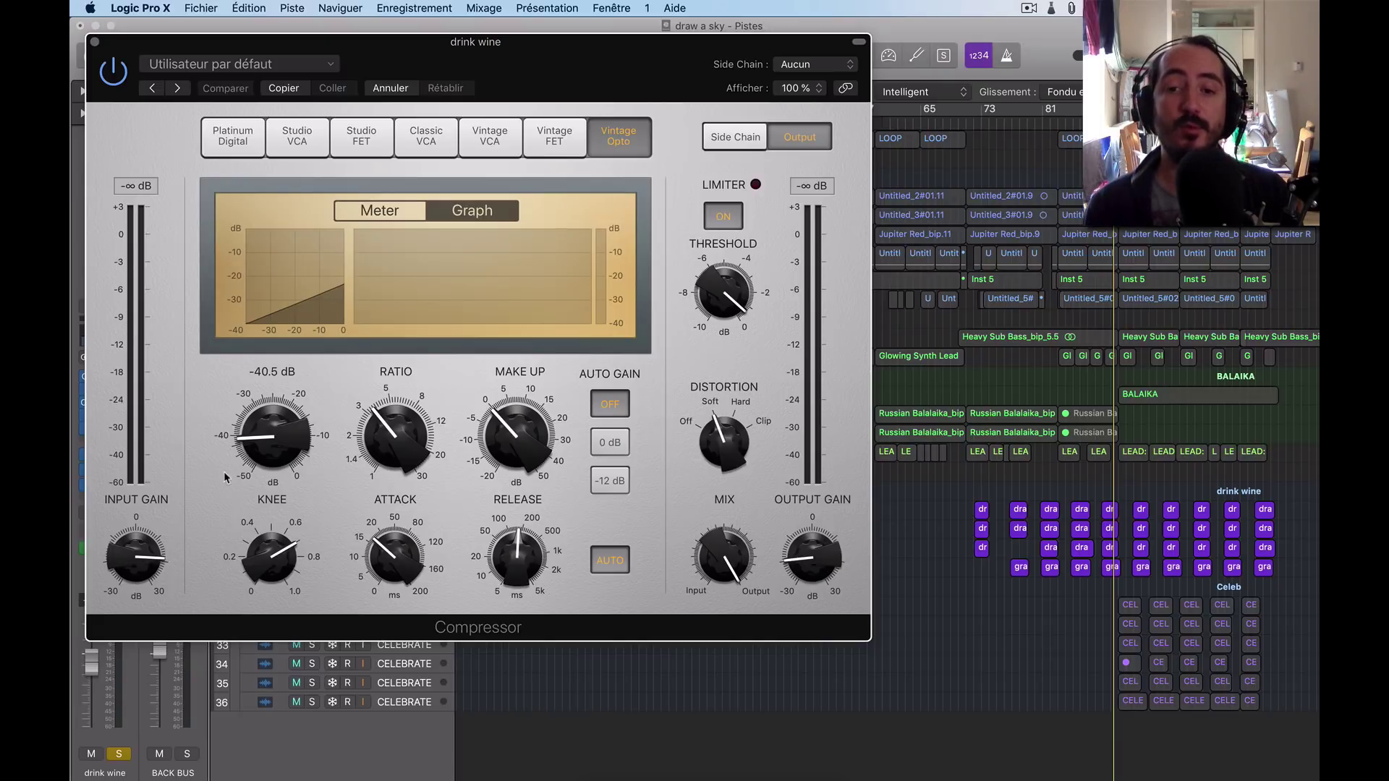
{"action": "mouse_move", "coordinate": [150, 563]}
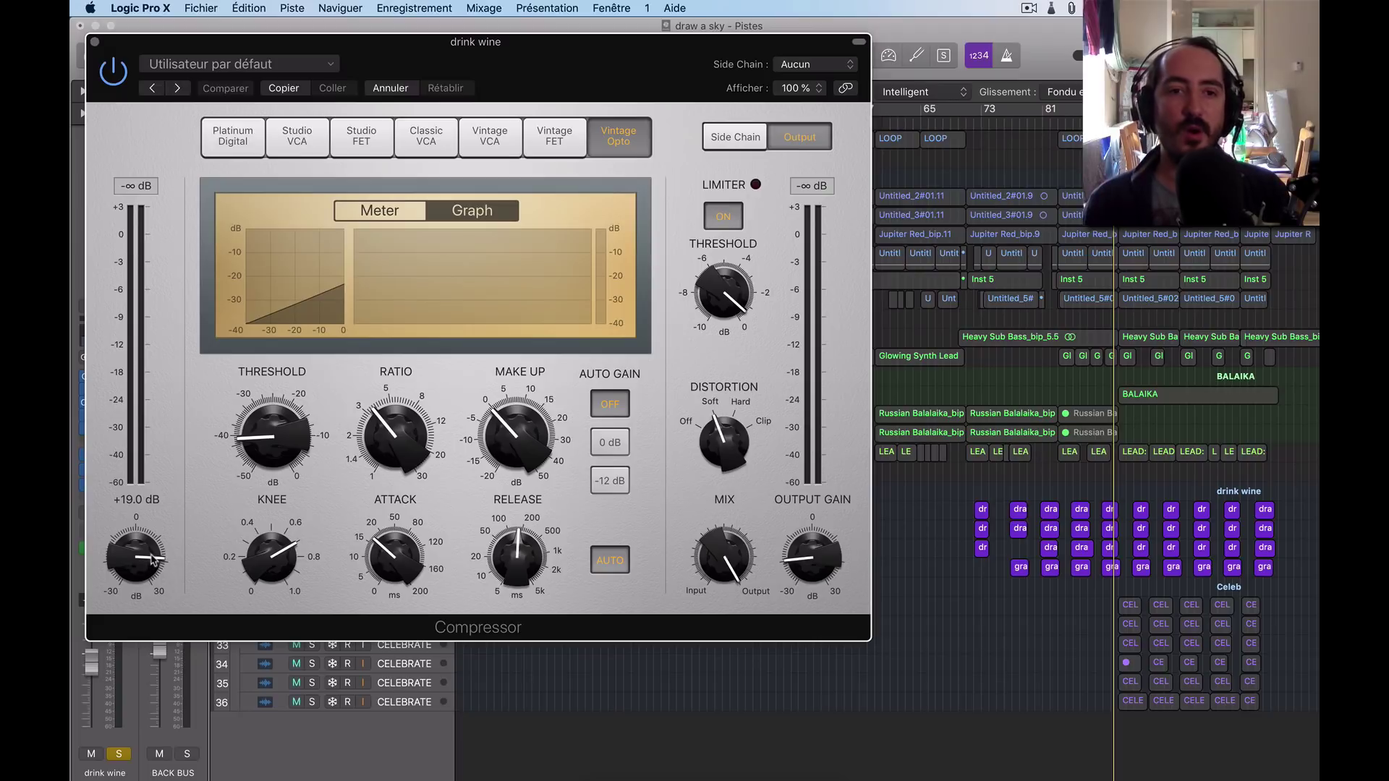
{"action": "mouse_move", "coordinate": [818, 560]}
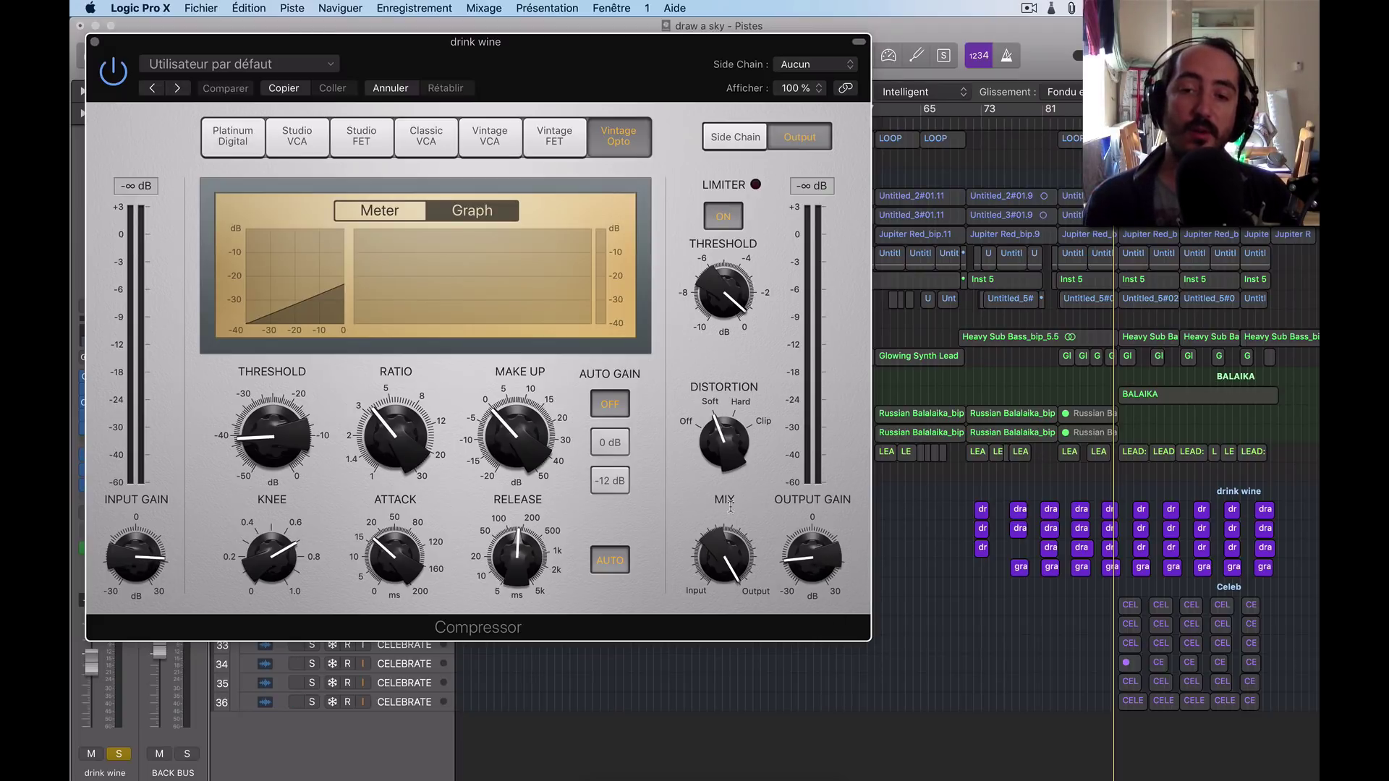
{"action": "mouse_move", "coordinate": [742, 534]}
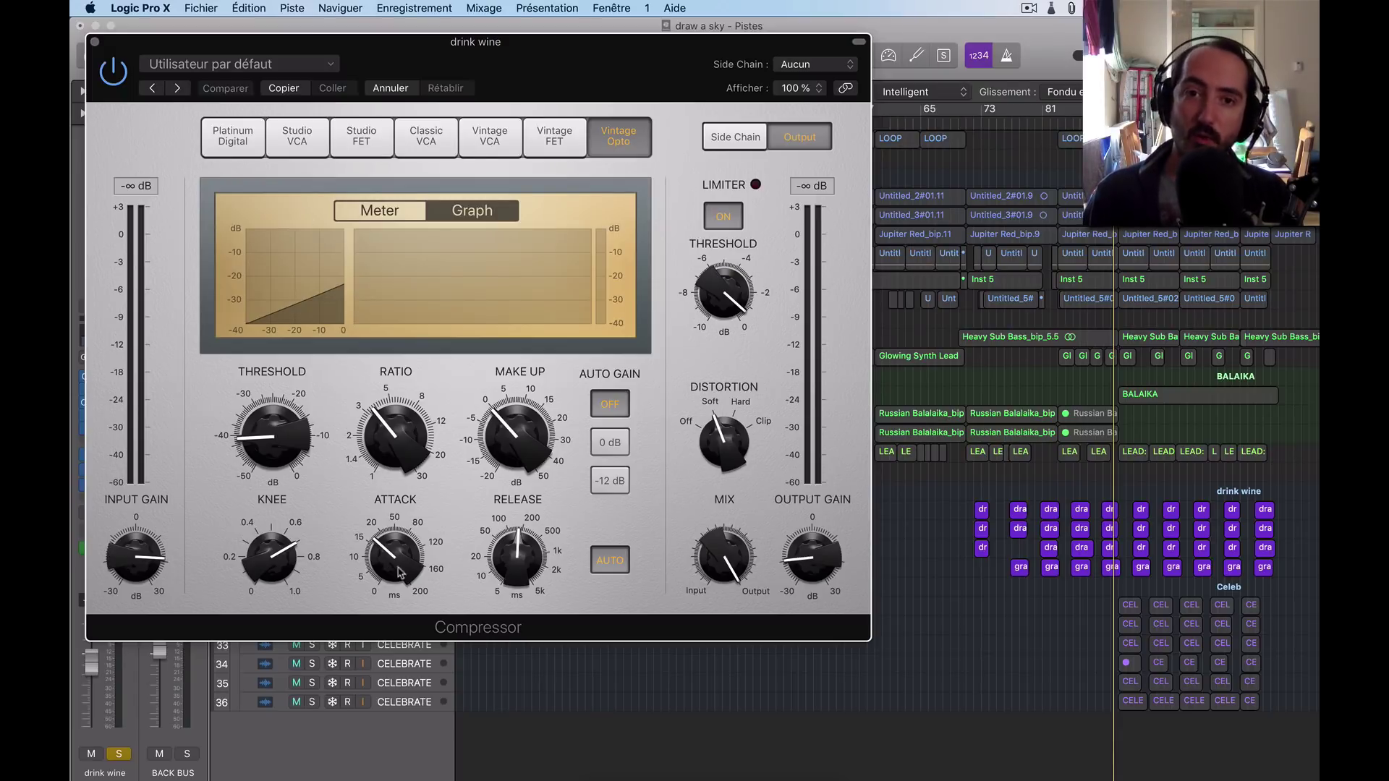
{"action": "mouse_move", "coordinate": [707, 512]}
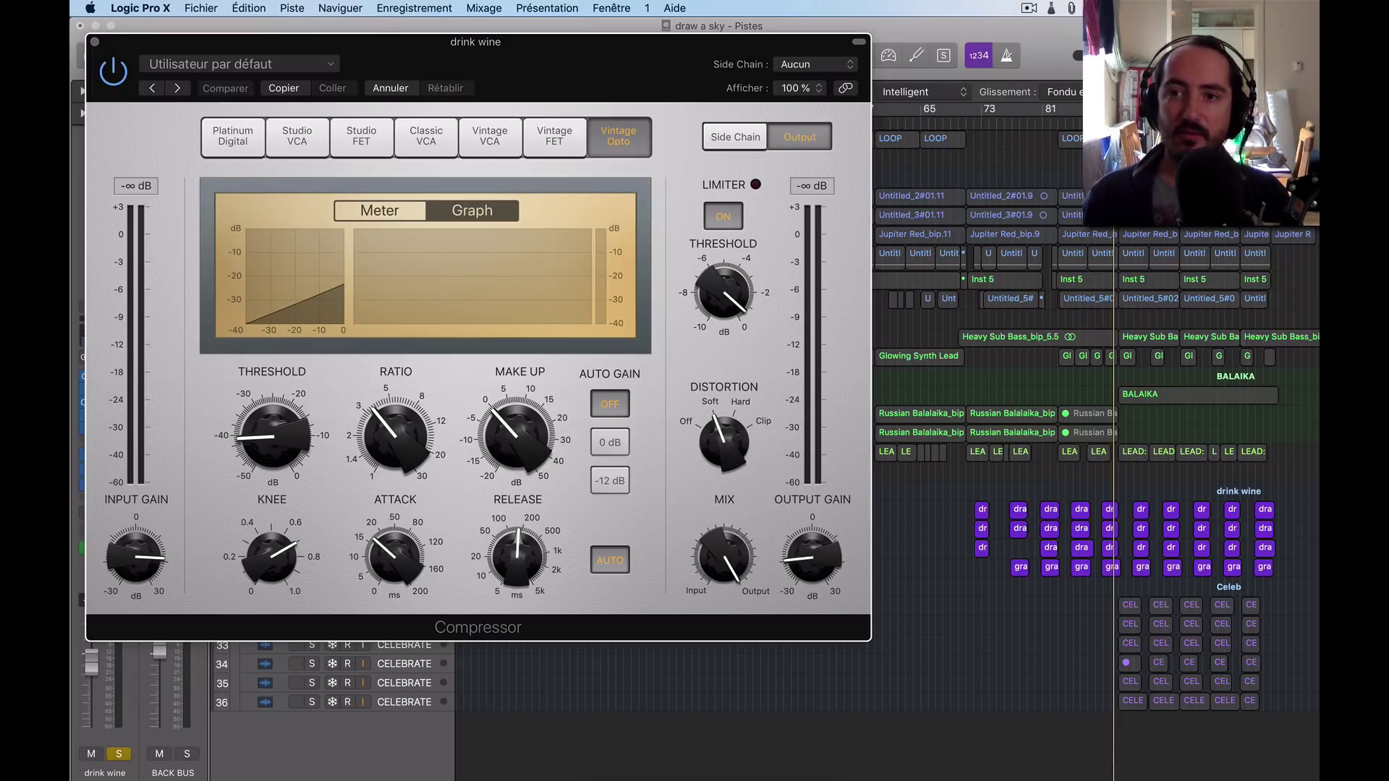
Compare the Compressor's bypass on the soloed drink wine vocals, and play the full mix unsoloed with the Compressor bypassed
{"action": "left_click", "coordinate": [109, 73]}
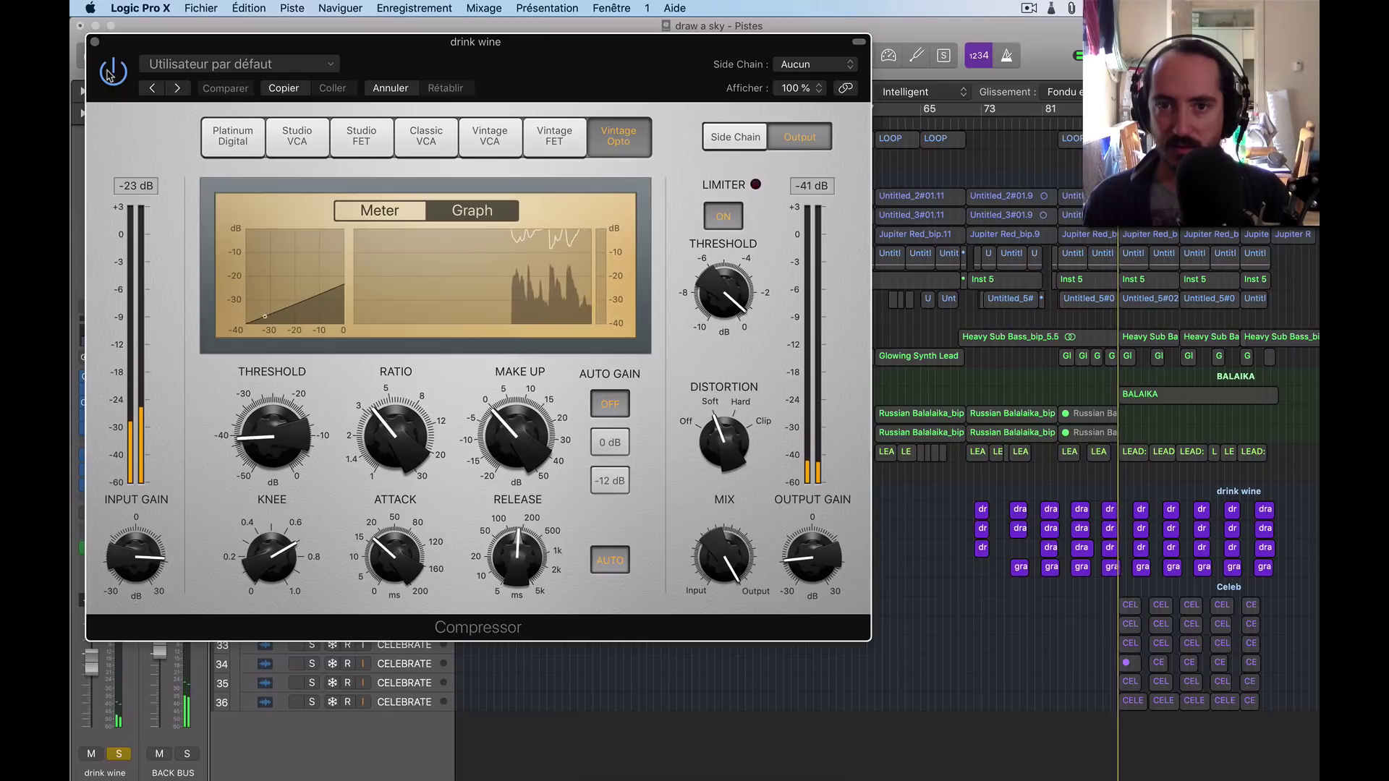
{"action": "left_click_drag", "start_coordinate": [434, 63], "coordinate": [576, 404]}
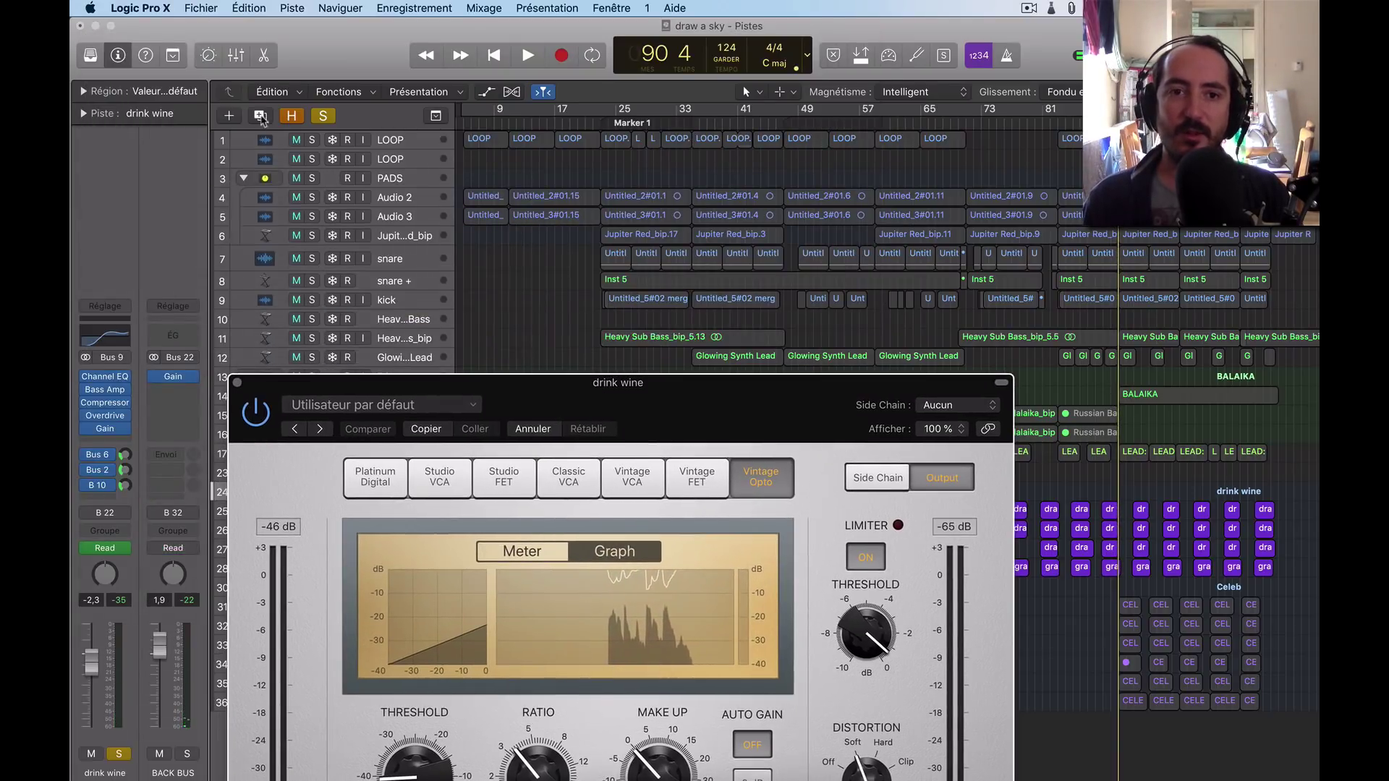
{"action": "left_click", "coordinate": [268, 419]}
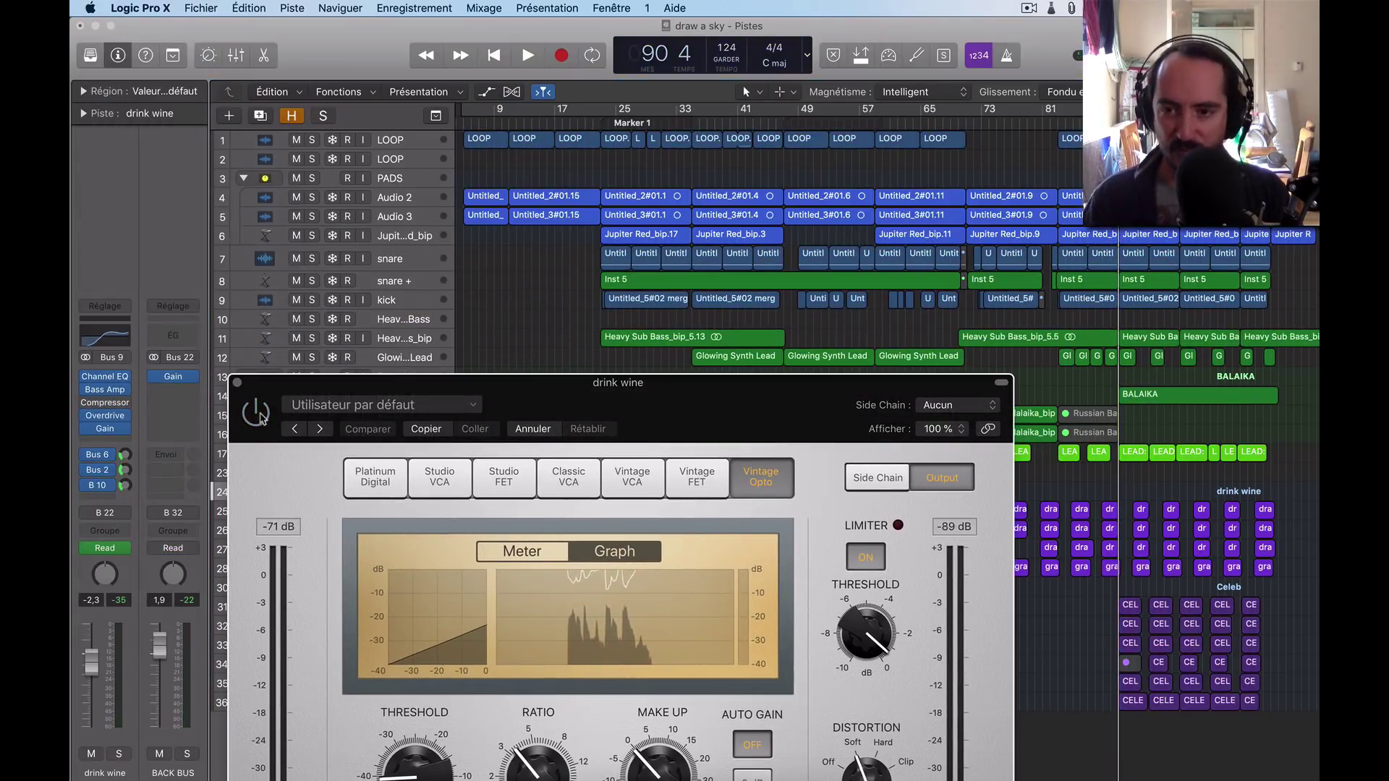
{"action": "key", "text": "space"}
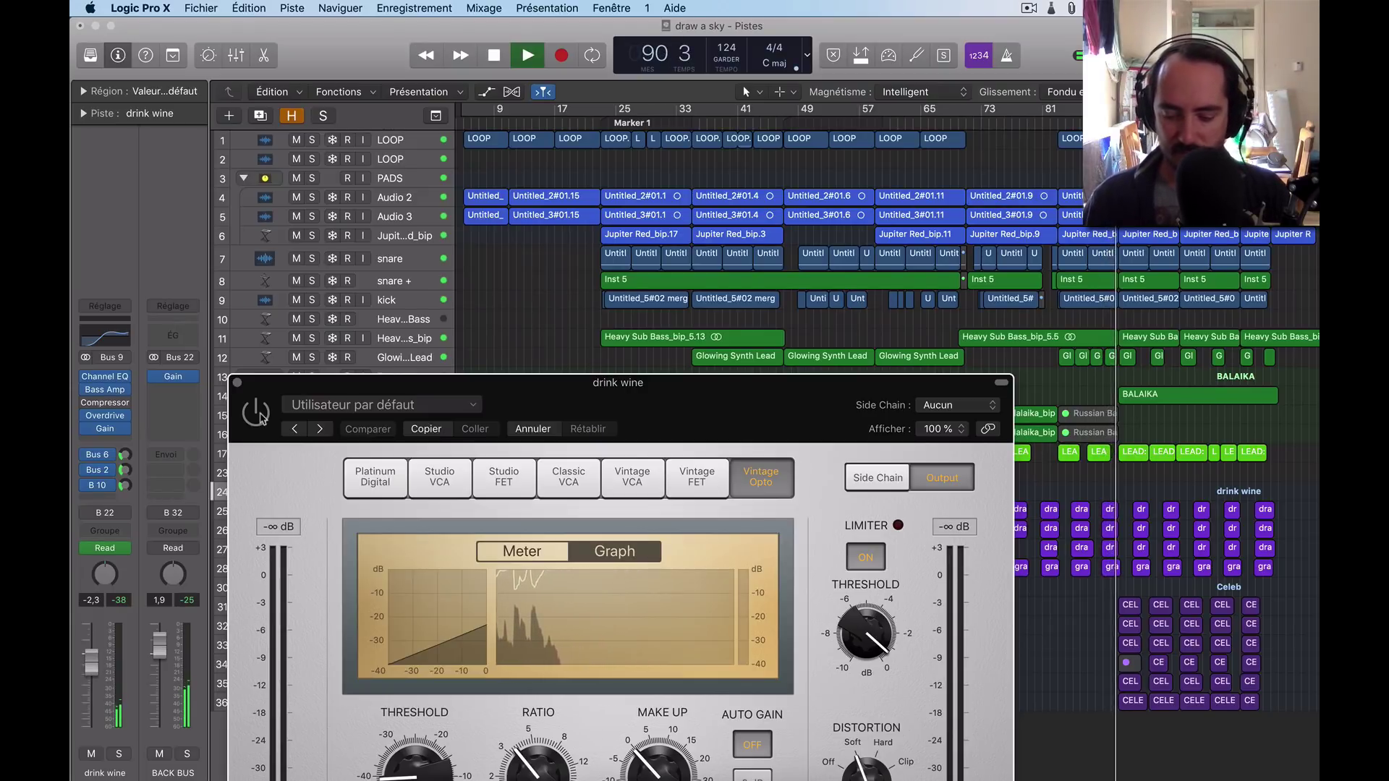
{"action": "key", "text": "space"}
Re-enable the Compressor, replay the same passage of the full mix from about bar 89, and close the plug-in
{"action": "key", "text": "comma"}
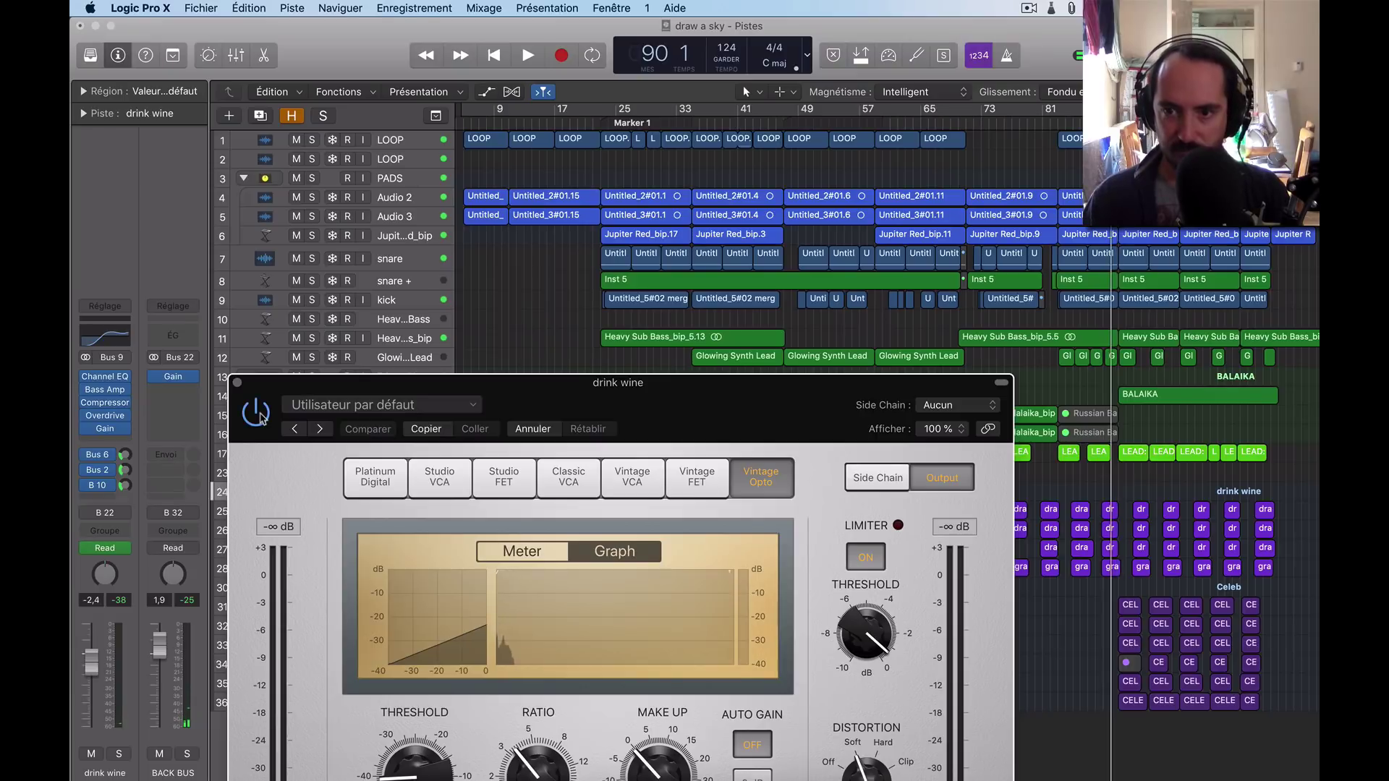
{"action": "key", "text": "comma"}
{"action": "key", "text": "space"}
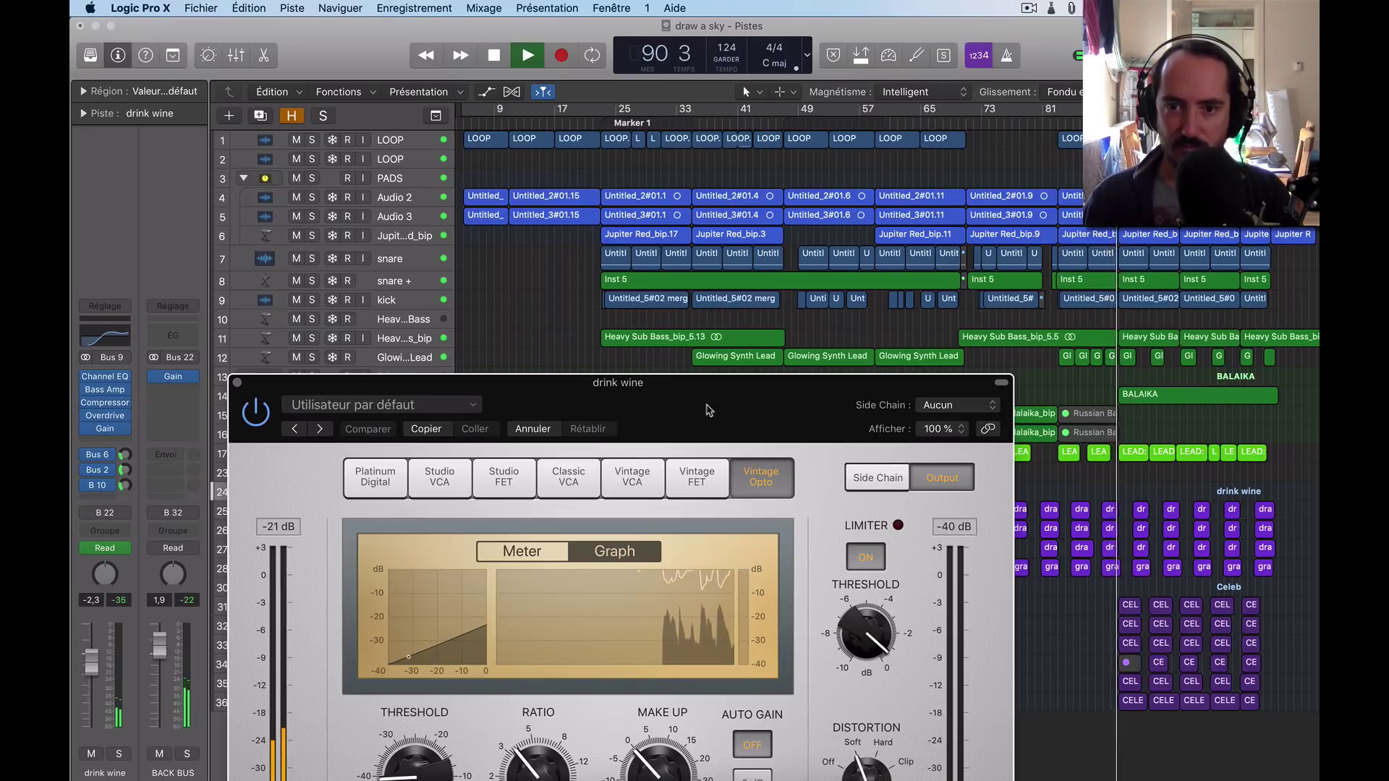
{"action": "key", "text": "space"}
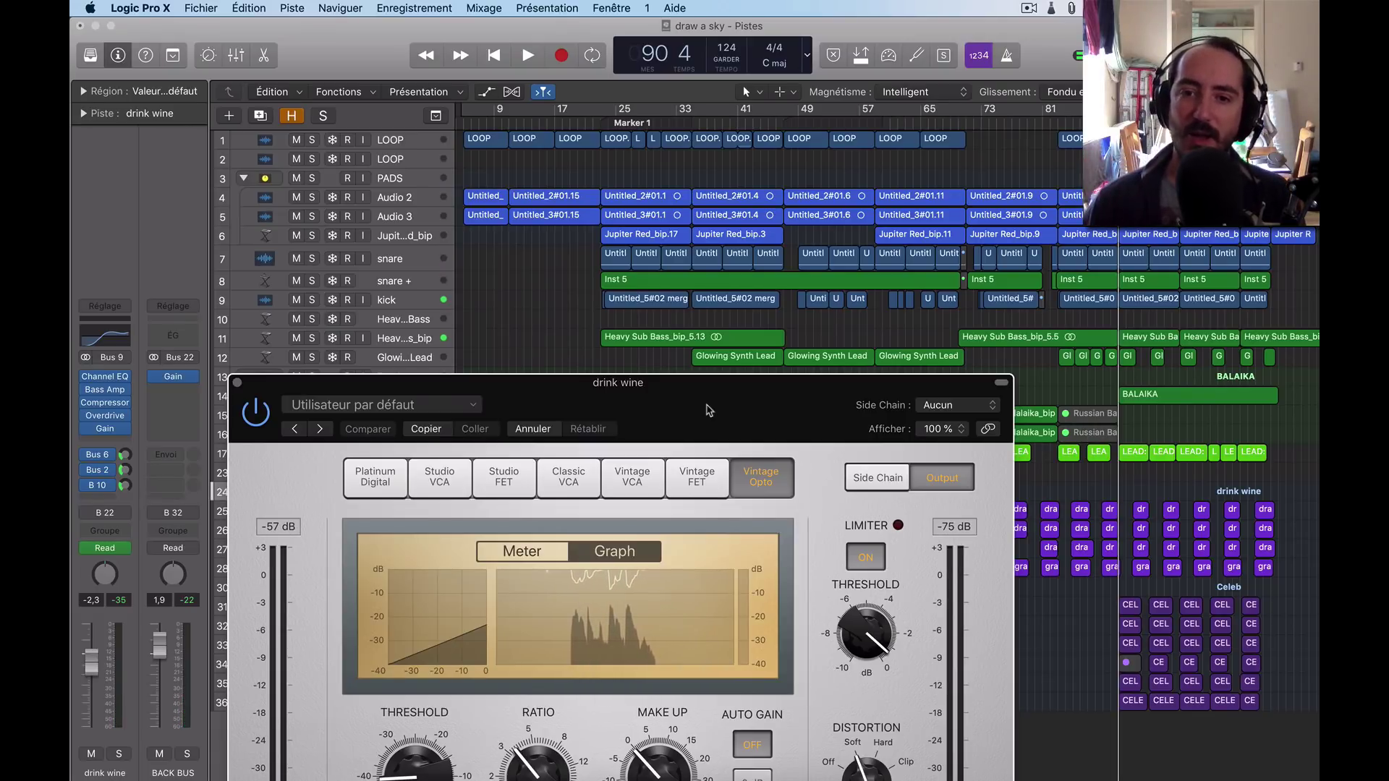
{"action": "left_click", "coordinate": [235, 383]}
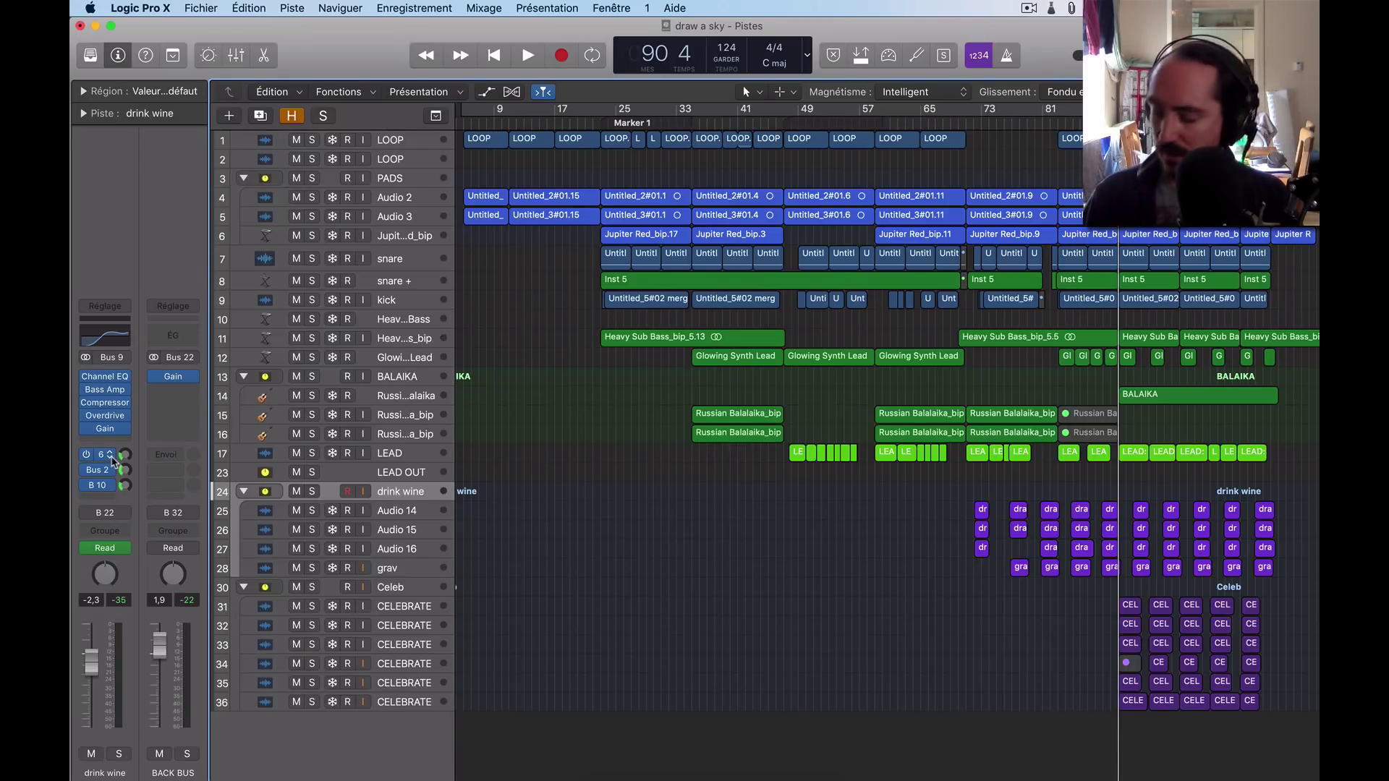
Examine the drink wine stack's Overdrive settings, close that plug-in, and open the stack's Gain plug-in to review its settings
{"action": "mouse_move", "coordinate": [117, 420]}
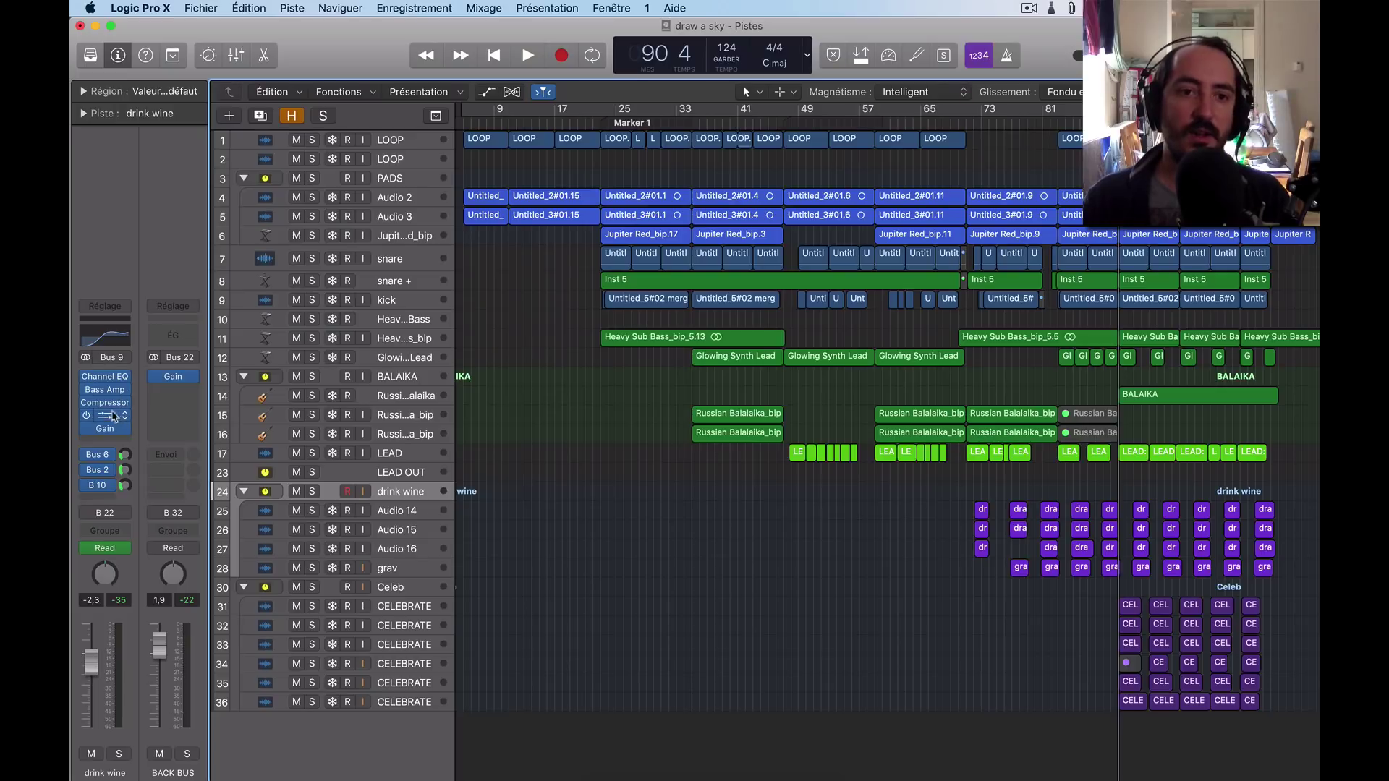
{"action": "left_click", "coordinate": [112, 418]}
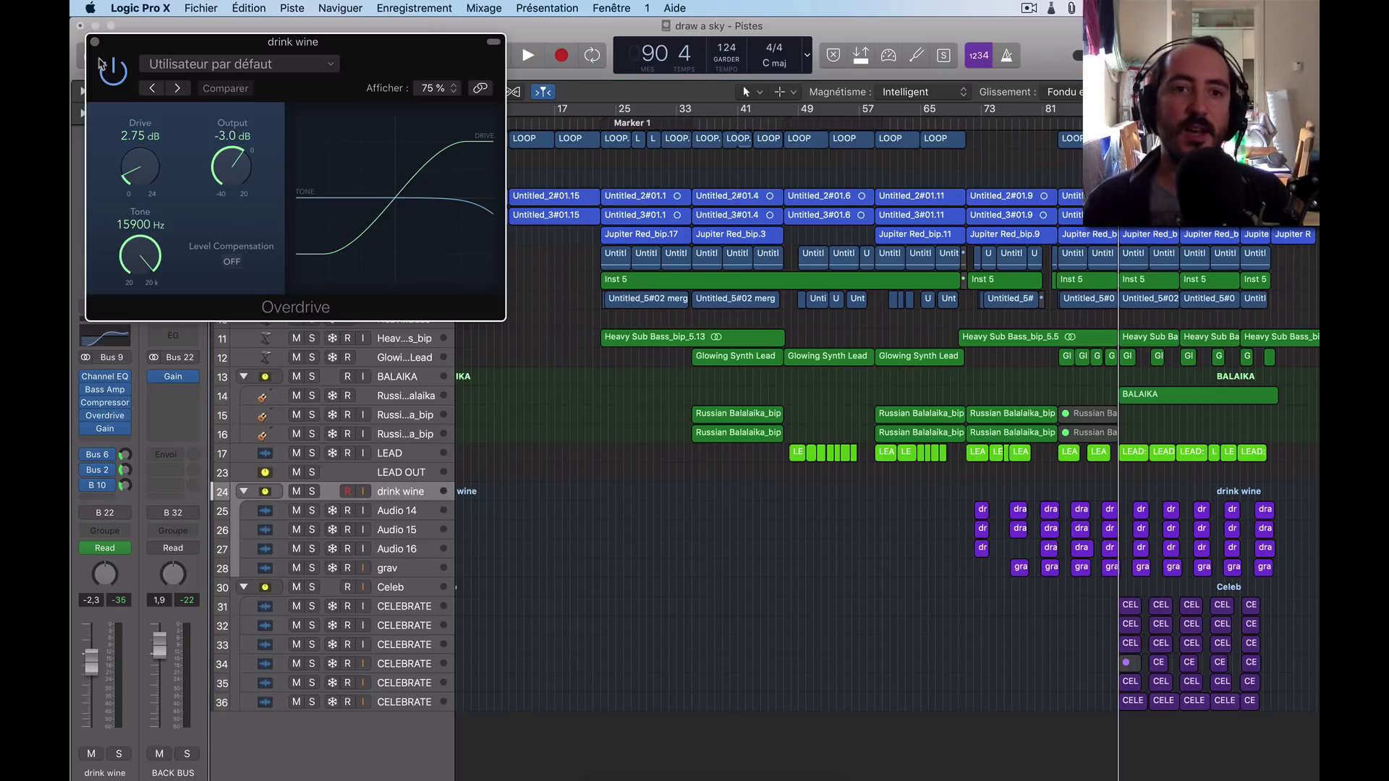
{"action": "left_click", "coordinate": [95, 44]}
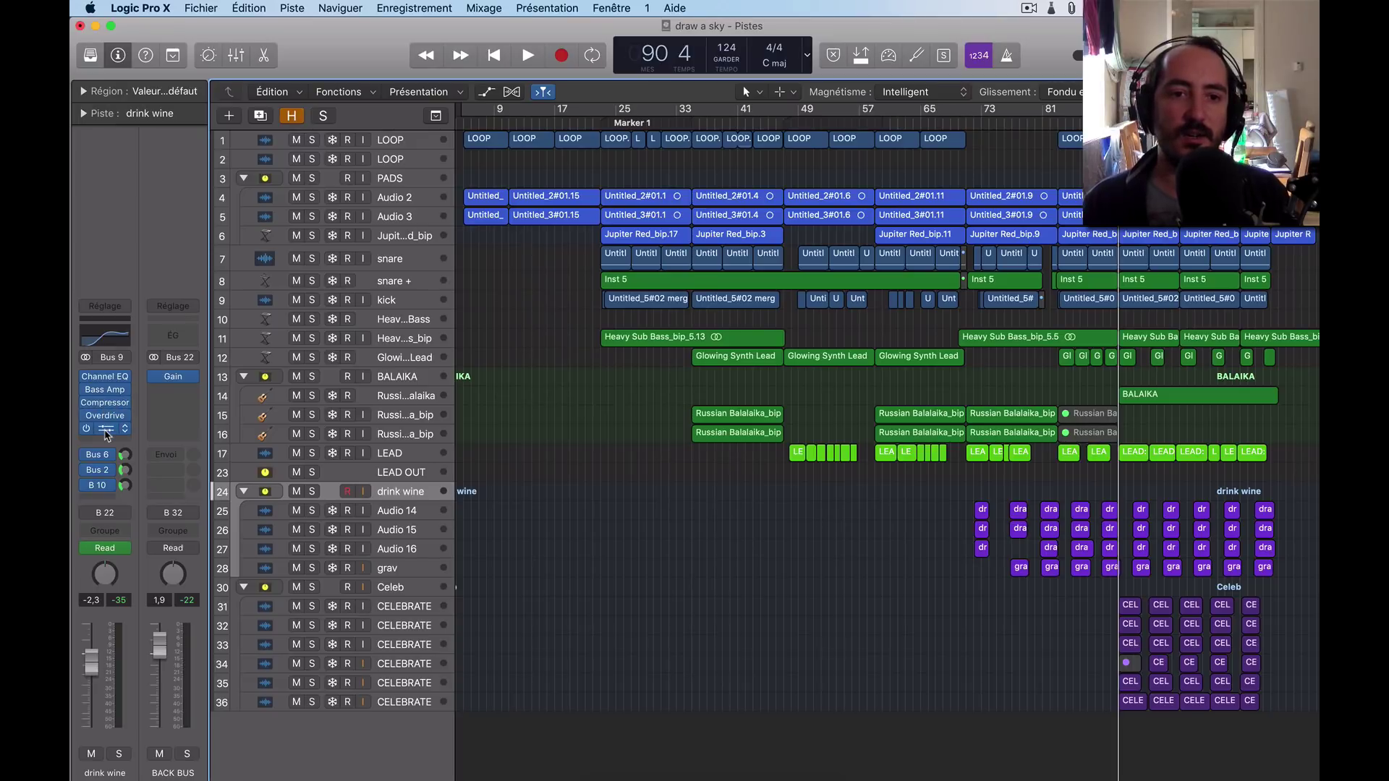
{"action": "left_click", "coordinate": [106, 430]}
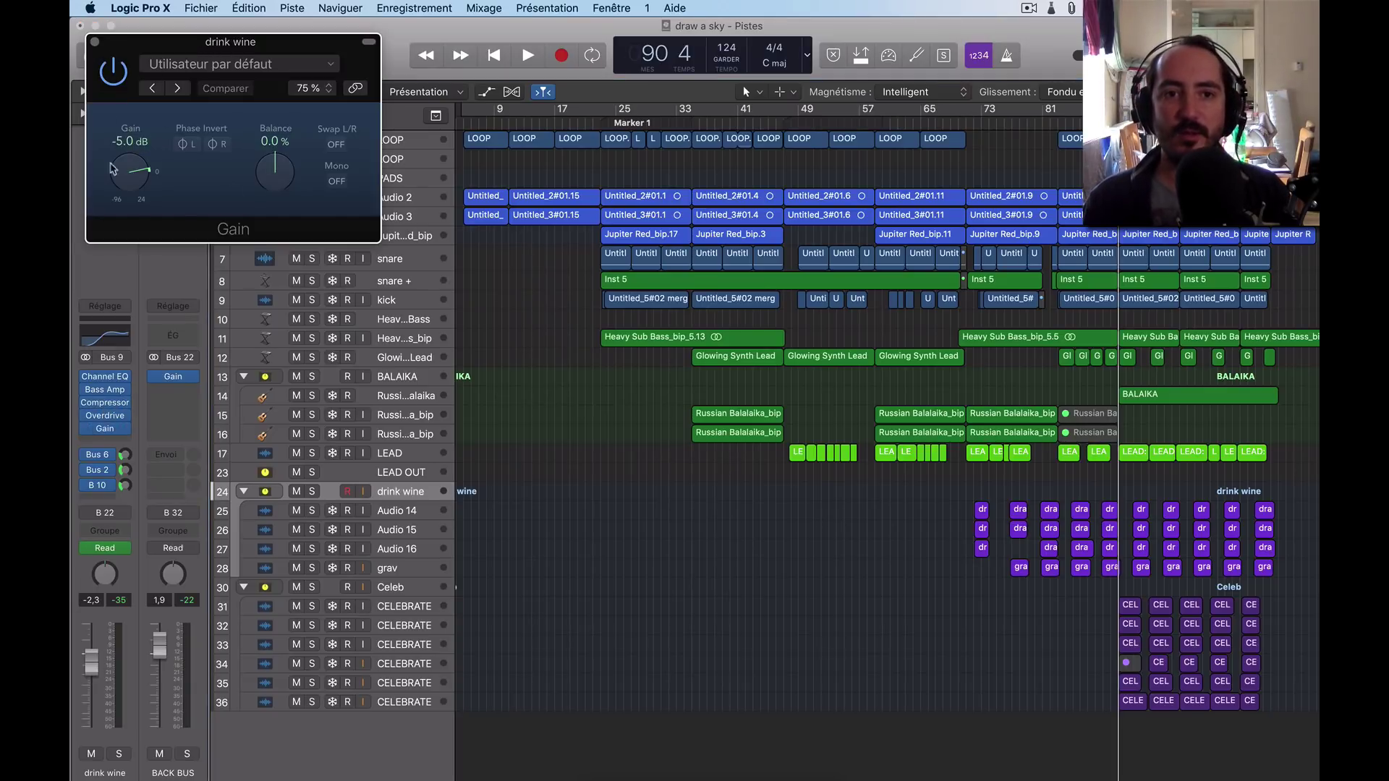
Show the track automation, close the Gain plug-in, and collapse the drink wine stack
{"action": "key", "text": "a"}
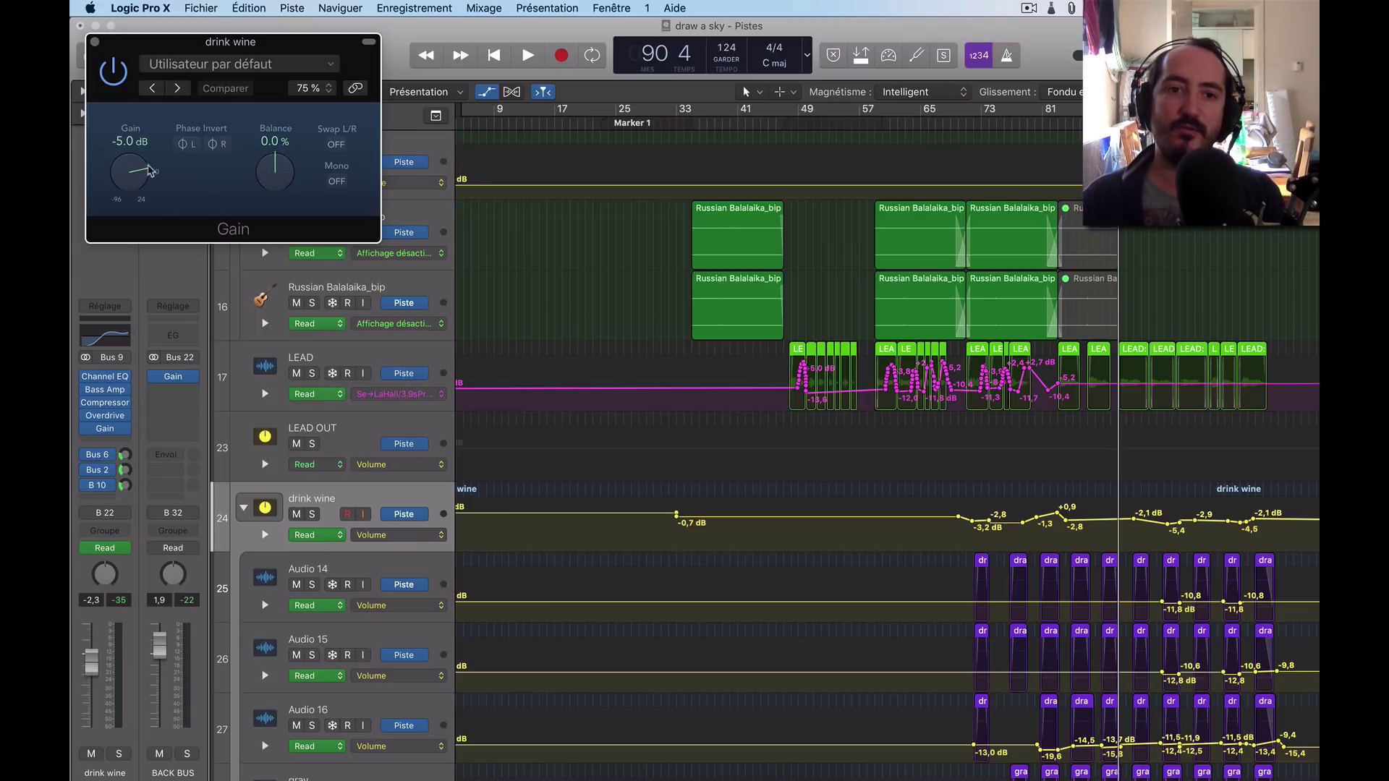
{"action": "left_click", "coordinate": [95, 42]}
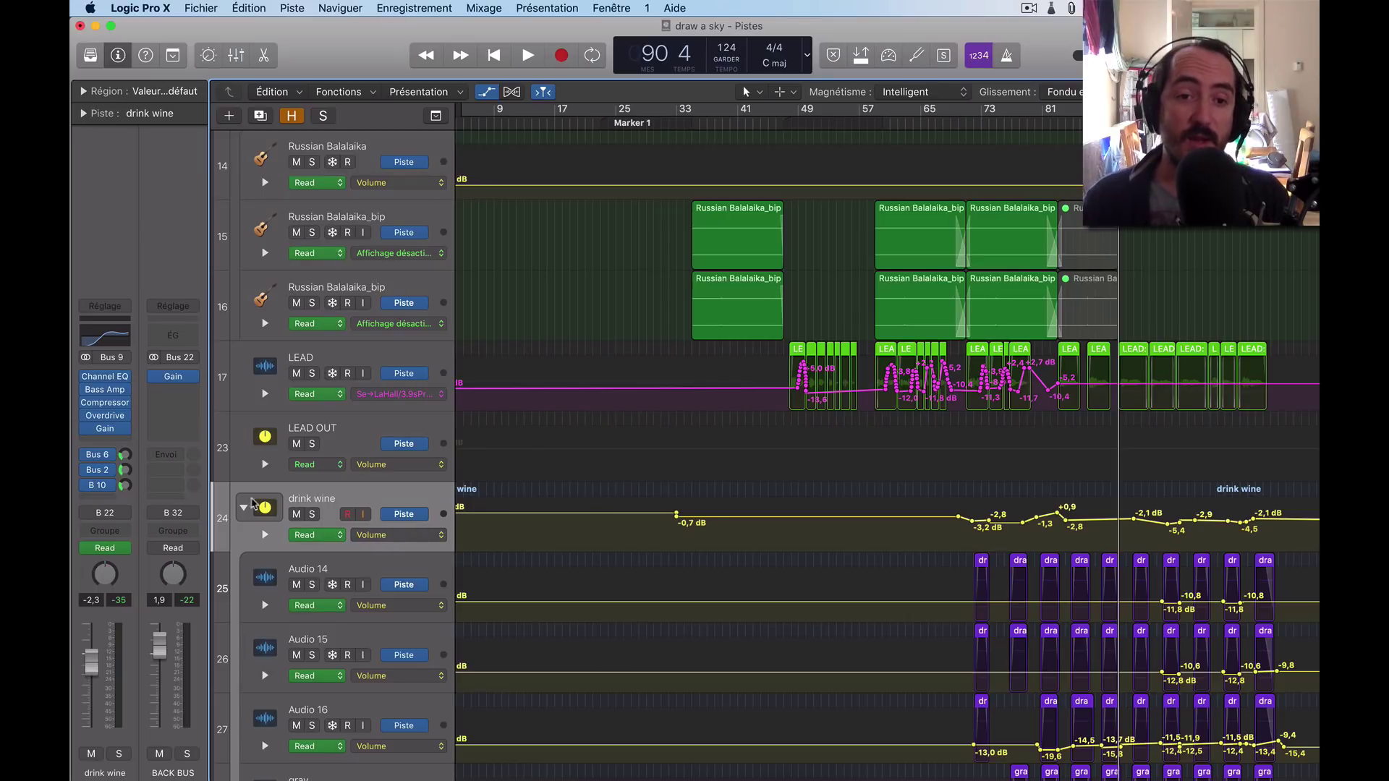
{"action": "left_click", "coordinate": [243, 509]}
{"action": "scroll", "coordinate": [753, 382], "scroll_direction": "down", "scroll_amount": 5}
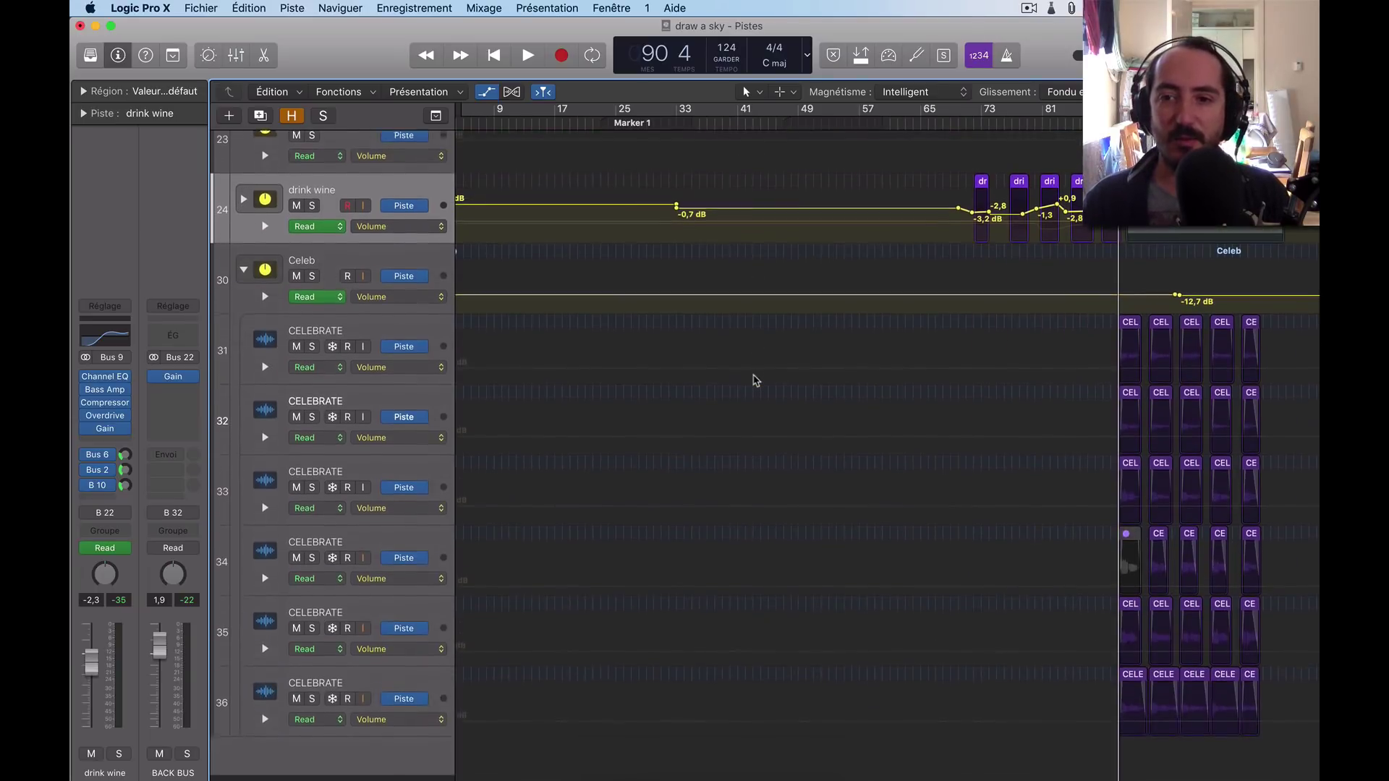
{"action": "scroll", "coordinate": [753, 382], "scroll_direction": "up", "scroll_amount": 1}
Play the Celeb stack soloed from bar 90, stop playback, and clear its solo
{"action": "left_click", "coordinate": [345, 258]}
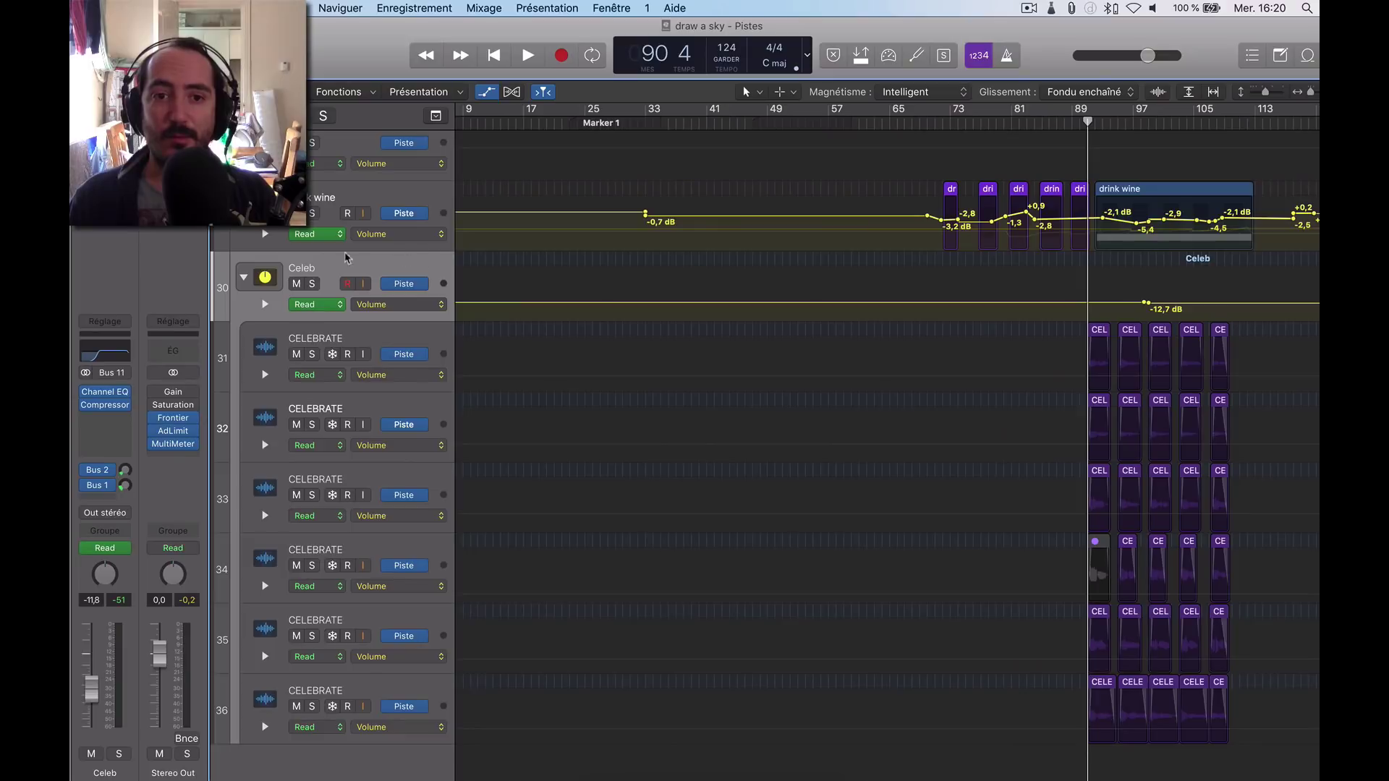
{"action": "left_click", "coordinate": [312, 284]}
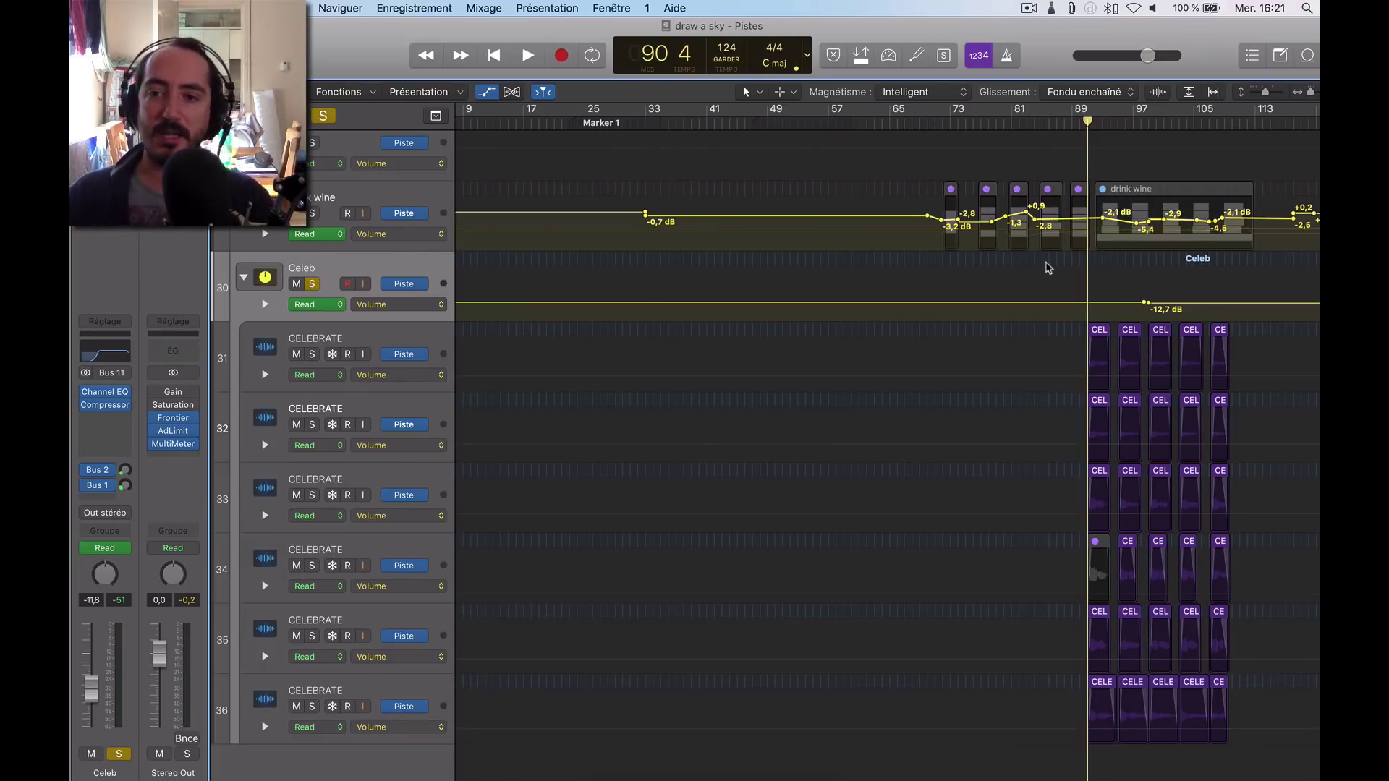
{"action": "key", "text": "space"}
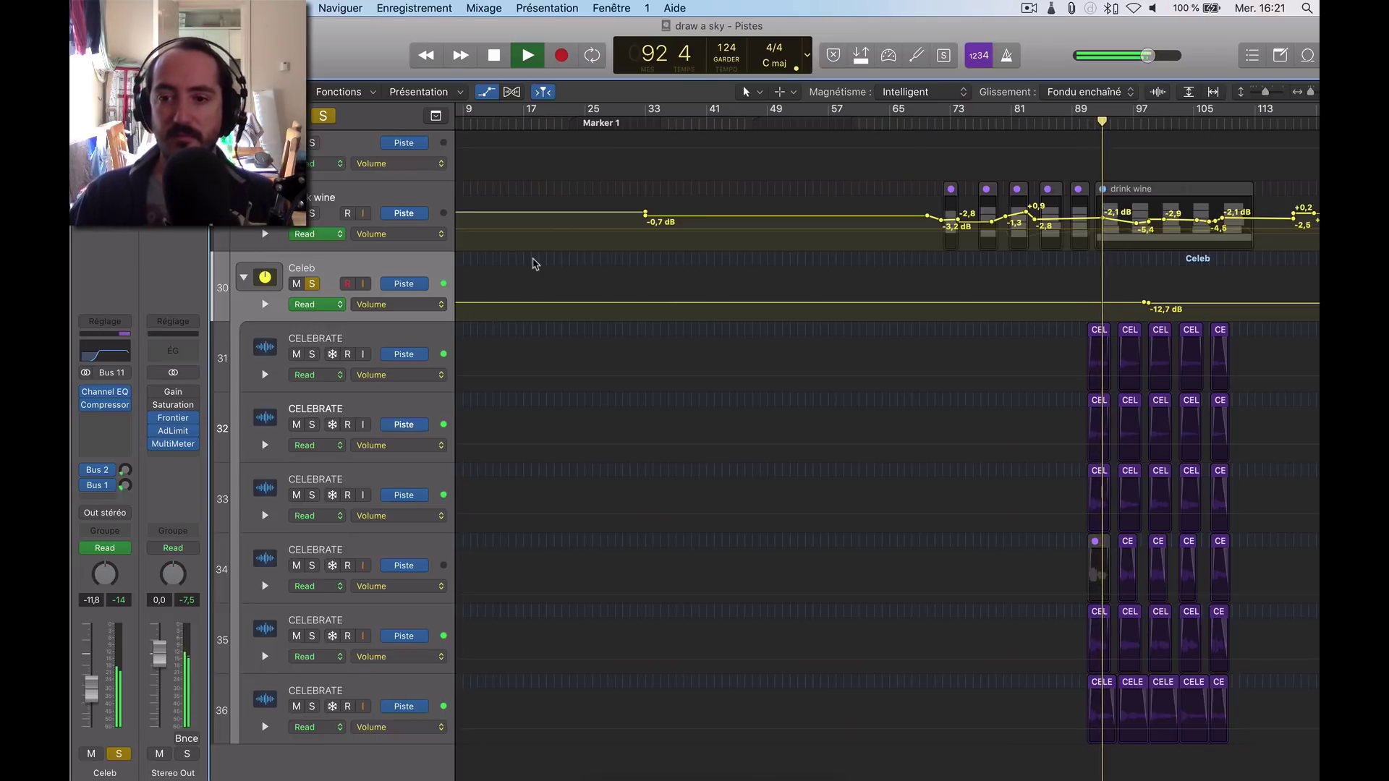
{"action": "key", "text": "space"}
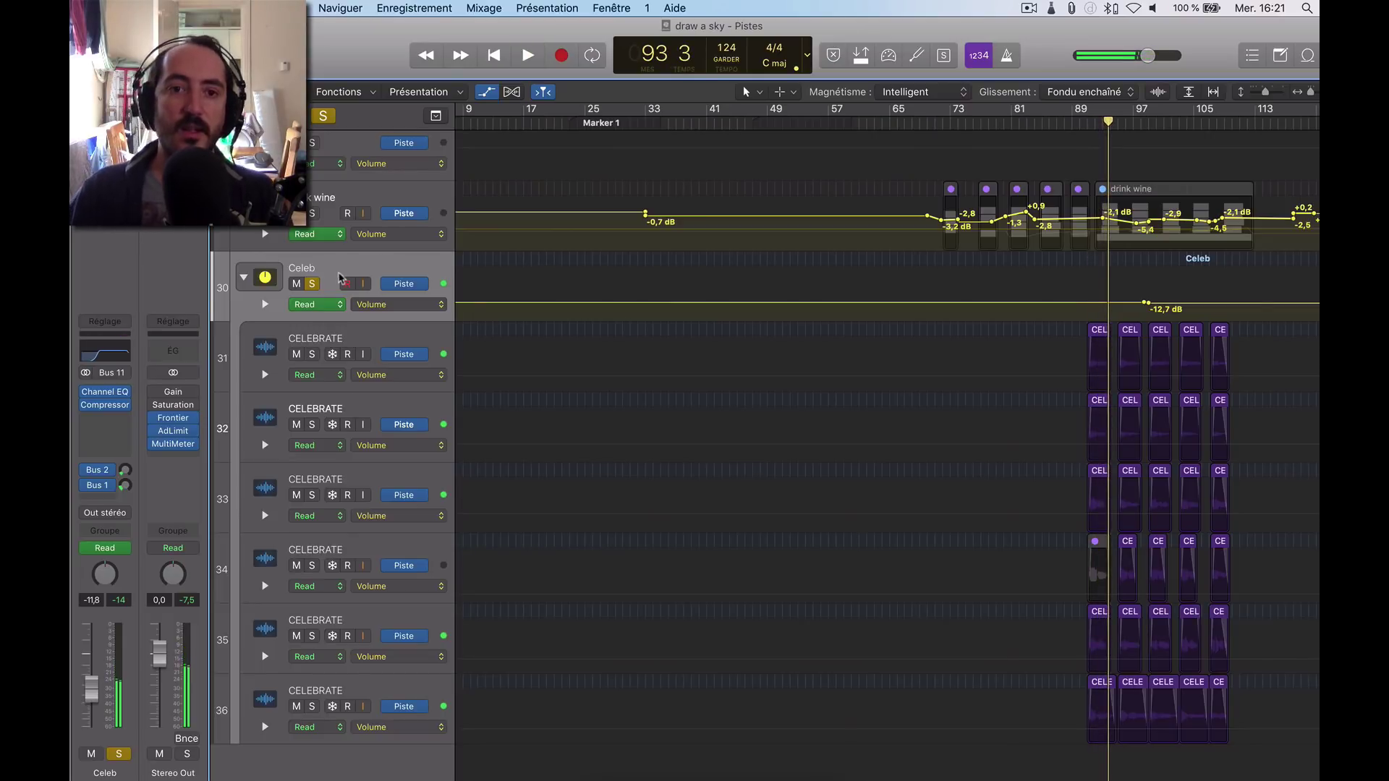
{"action": "left_click", "coordinate": [313, 283]}
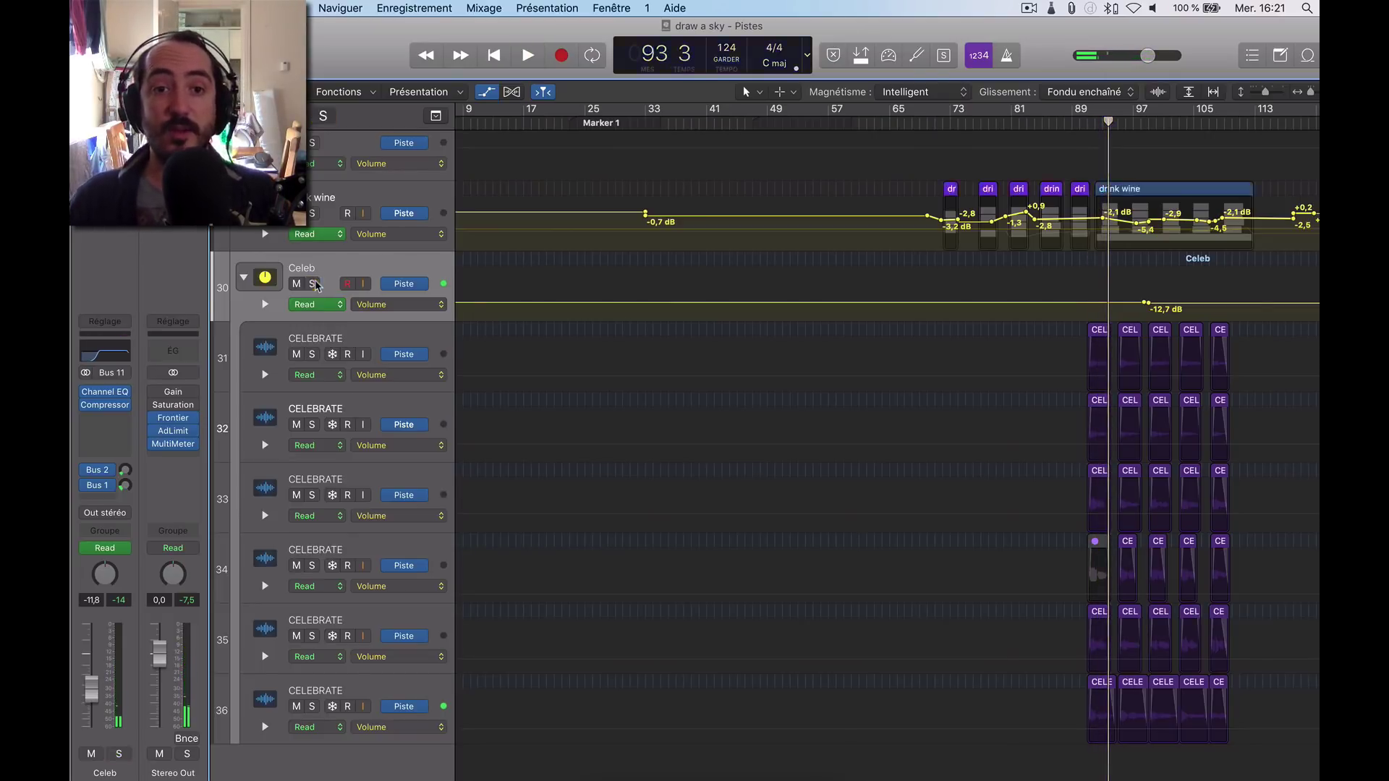
Step through the six CELEBRATE tracks, 31 to 36, to examine their channel strips
{"action": "left_click", "coordinate": [391, 337]}
{"action": "key", "text": "Down"}
{"action": "key", "text": "Down"}
{"action": "key", "text": "Down"}
{"action": "key", "text": "Down"}
{"action": "key", "text": "Down"}
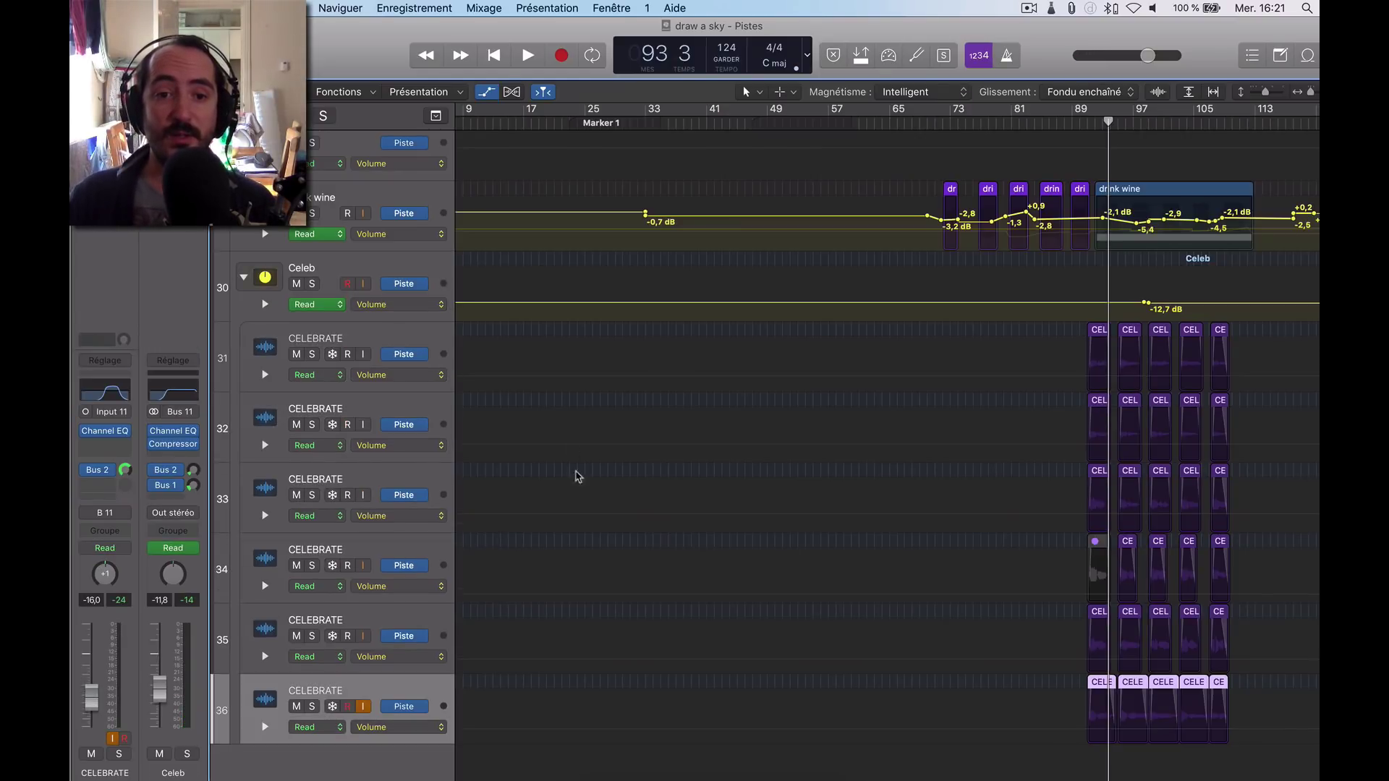
Examine the Celeb stack's shared inserts and sends, and the pan settings of CELEBRATE tracks 31 to 33
{"action": "left_click", "coordinate": [259, 271]}
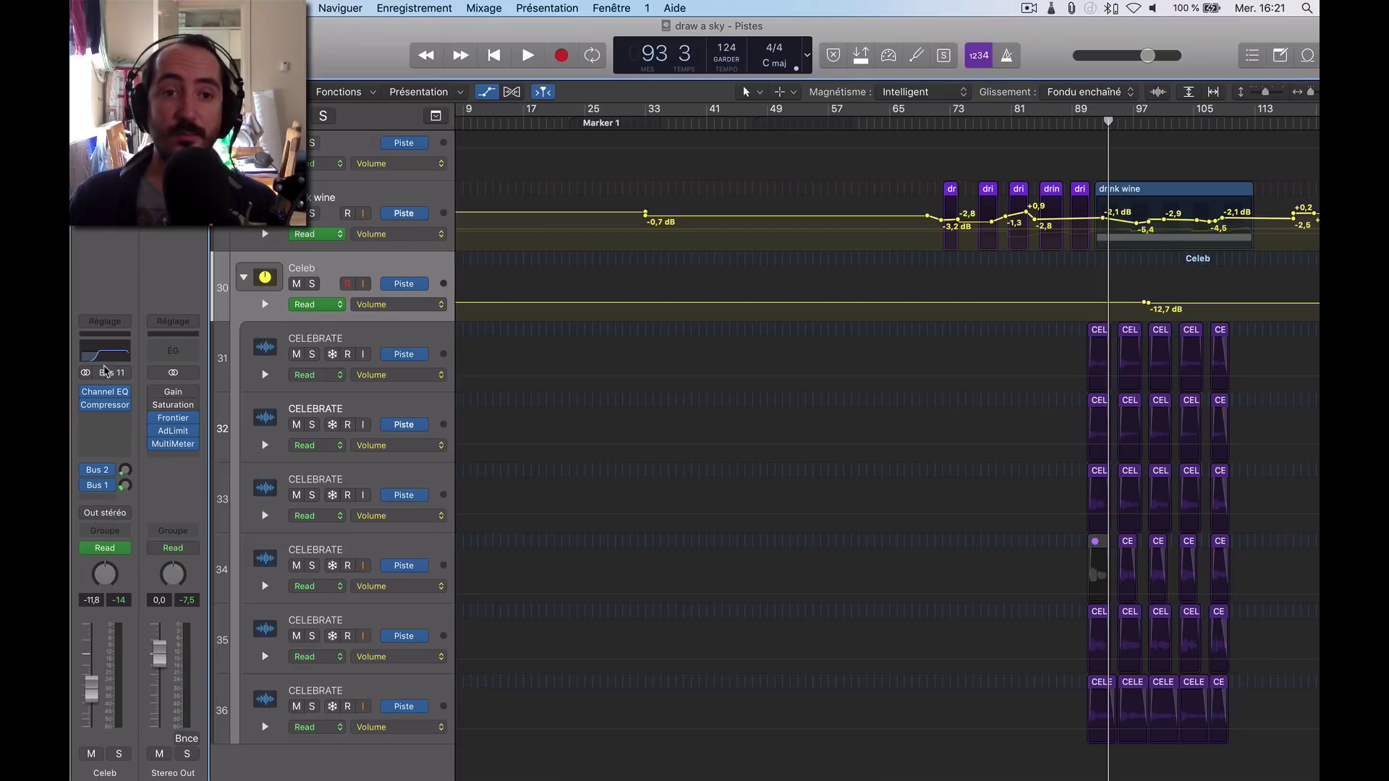
{"action": "key", "text": "Down"}
{"action": "key", "text": "Down"}
{"action": "key", "text": "Down"}
{"action": "key", "text": "Down"}
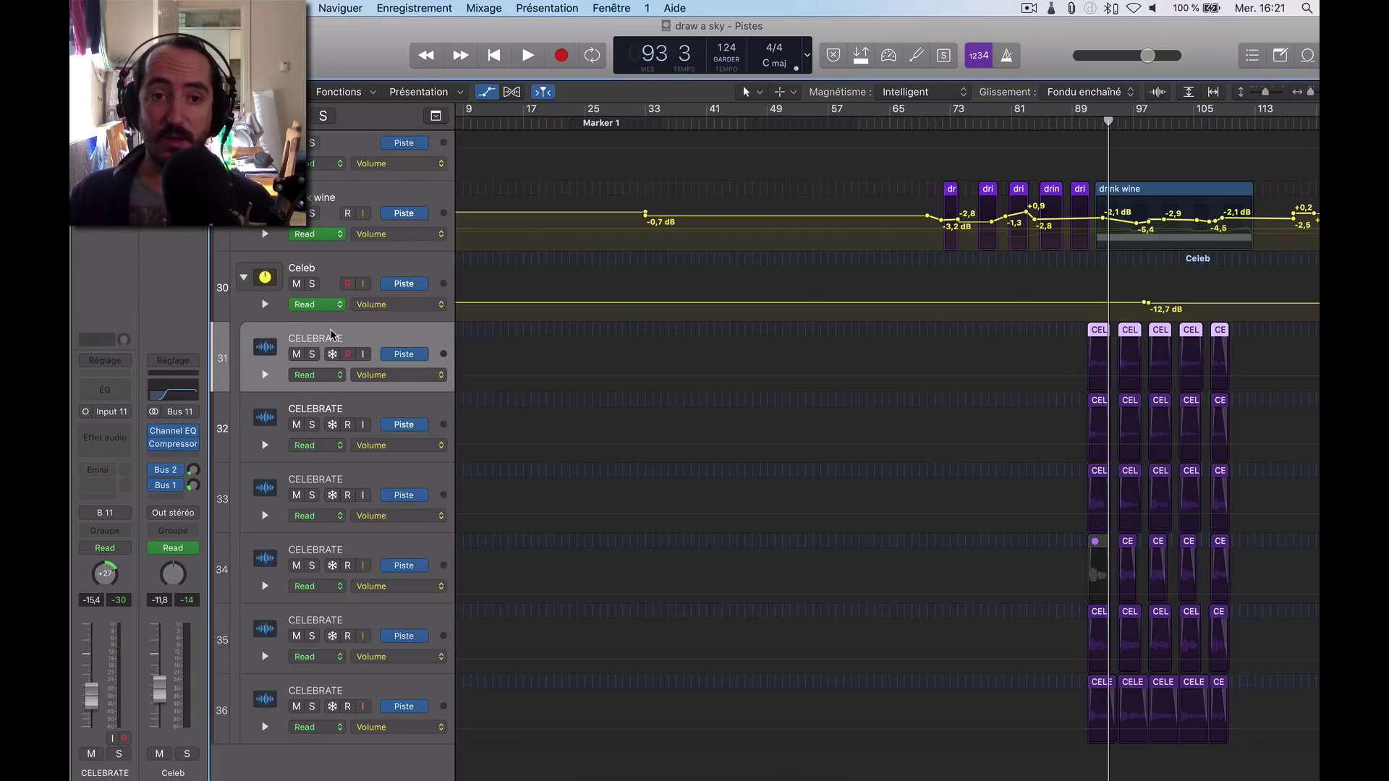
{"action": "key", "text": "Up"}
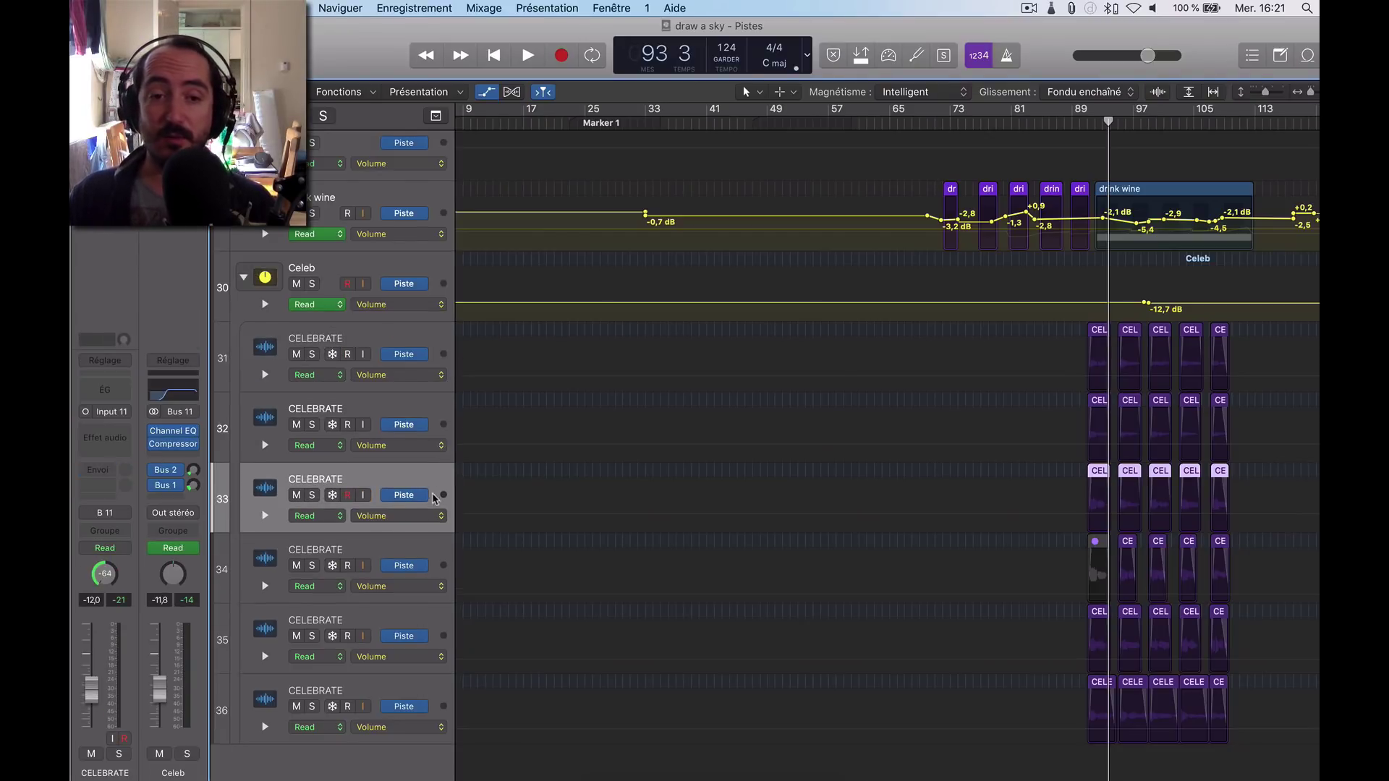
Examine the Bus 2 send on CELEBRATE track 34 and the inserts on track 36, stepping back up to the Celeb stack
{"action": "left_click", "coordinate": [335, 575]}
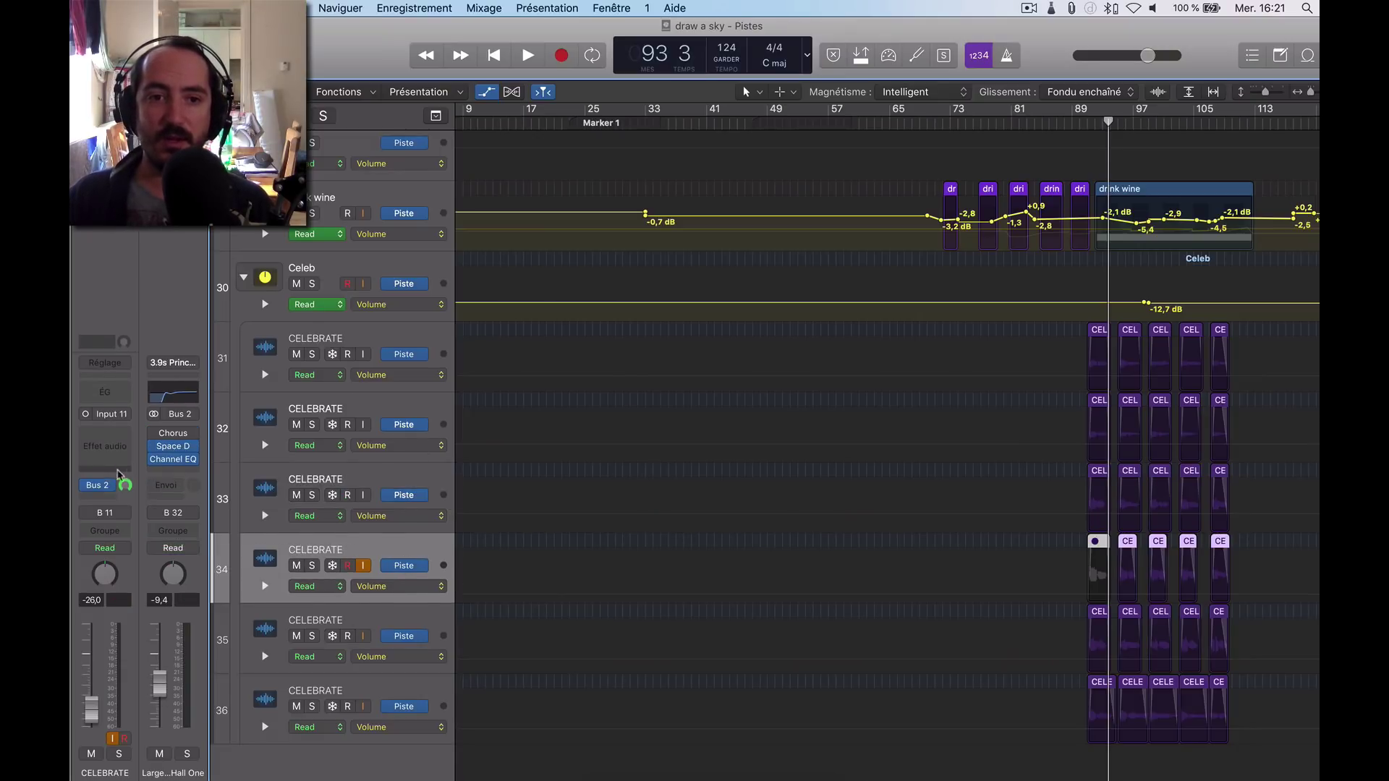
{"action": "left_click", "coordinate": [389, 653]}
{"action": "left_click", "coordinate": [394, 688]}
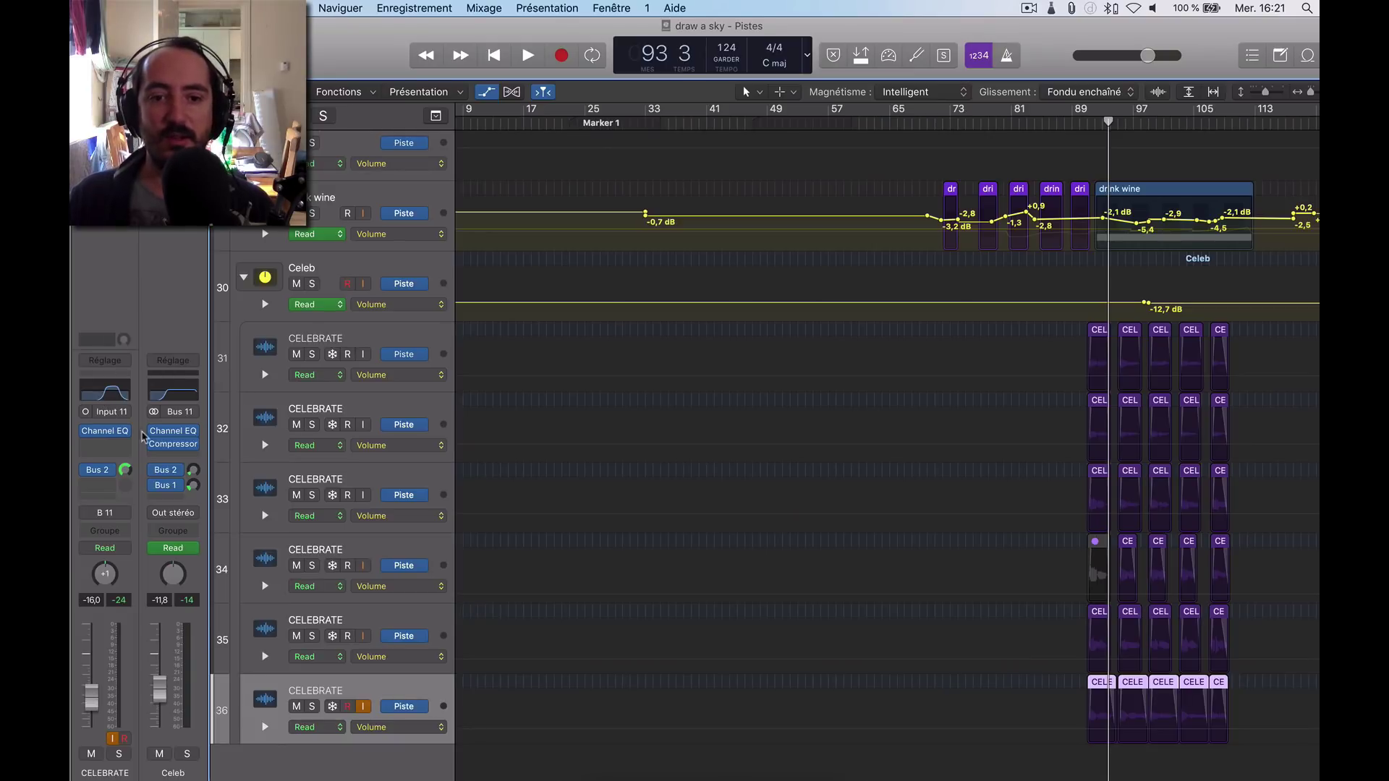
{"action": "key", "text": "Up"}
{"action": "key", "text": "Up"}
{"action": "key", "text": "Up"}
{"action": "key", "text": "Up"}
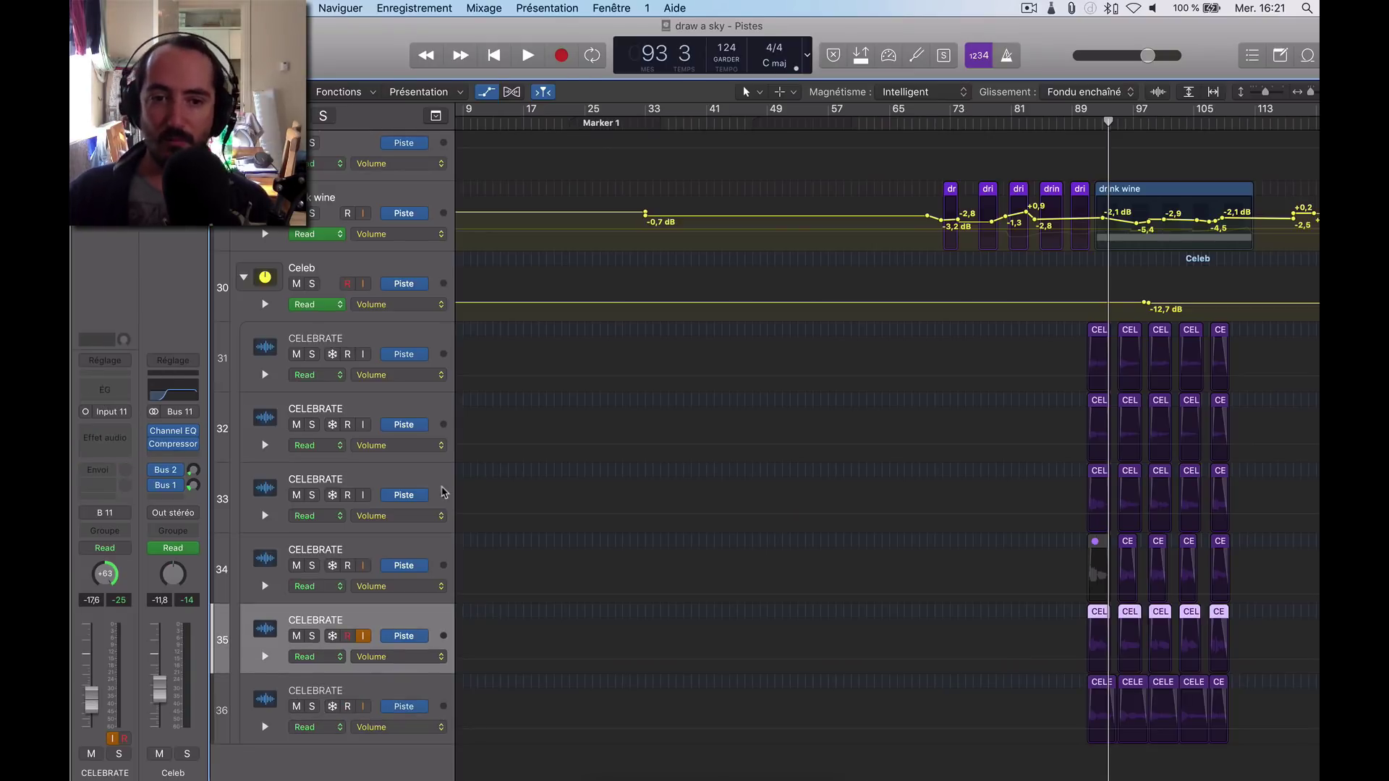
{"action": "key", "text": "Up"}
{"action": "key", "text": "Up"}
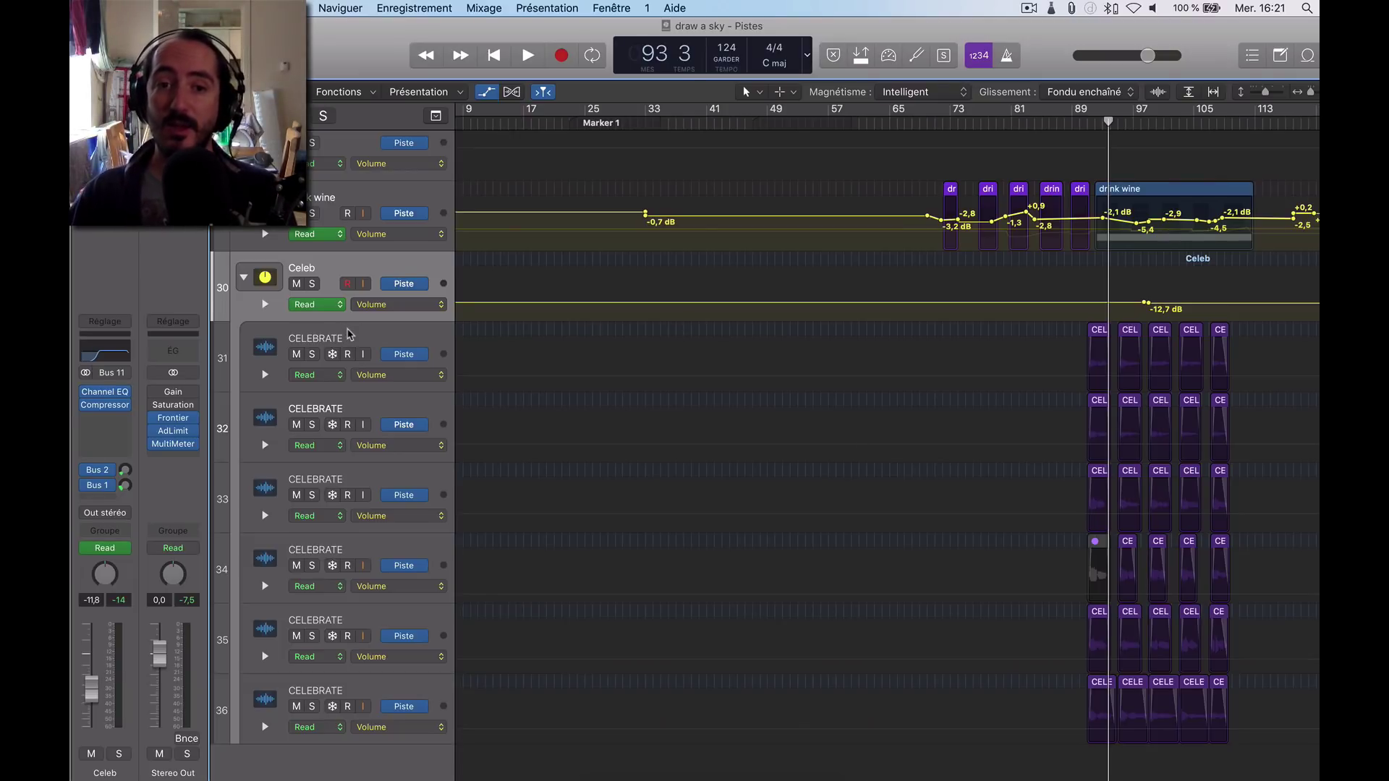
Compare the pan positions of the CELEBRATE tracks by stepping from track 31 down to track 36
{"action": "left_click", "coordinate": [349, 333]}
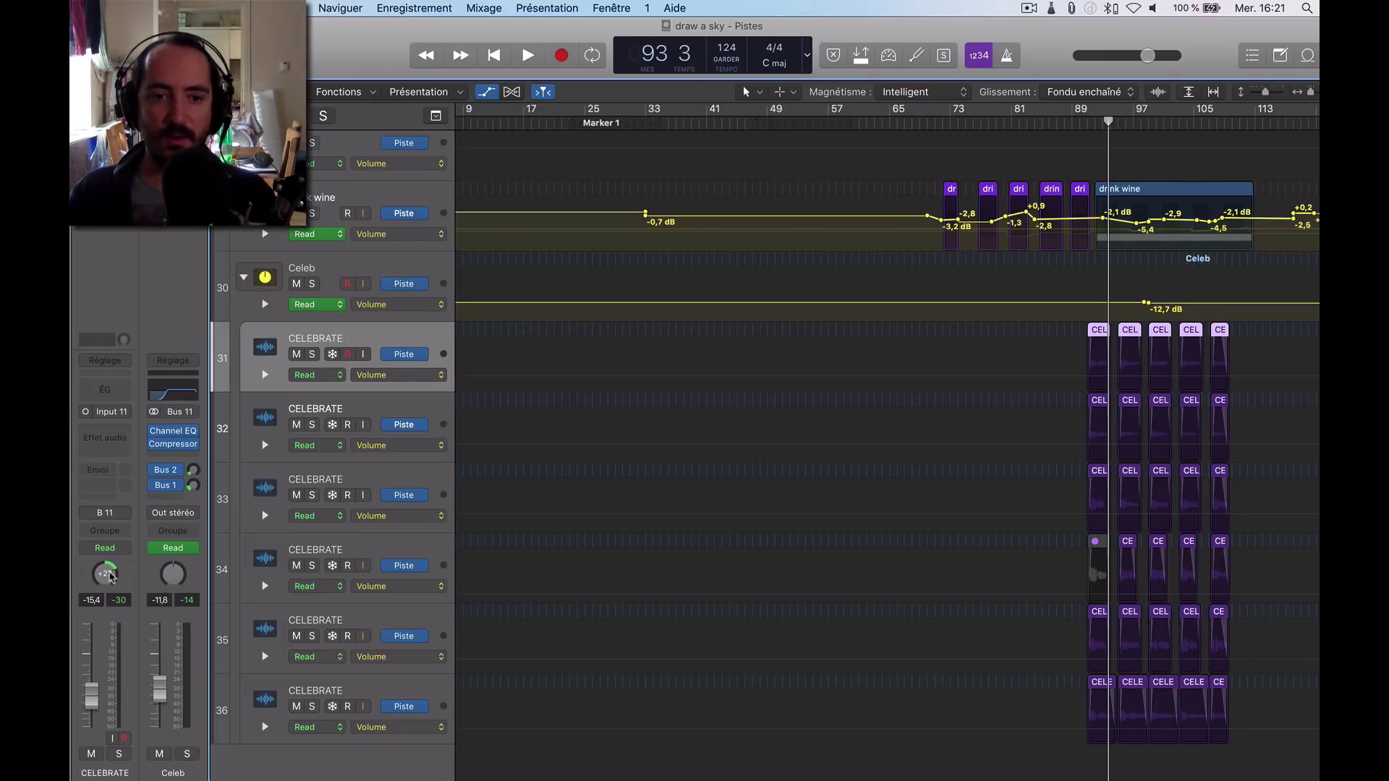
{"action": "key", "text": "Down"}
{"action": "key", "text": "Down"}
{"action": "key", "text": "Down"}
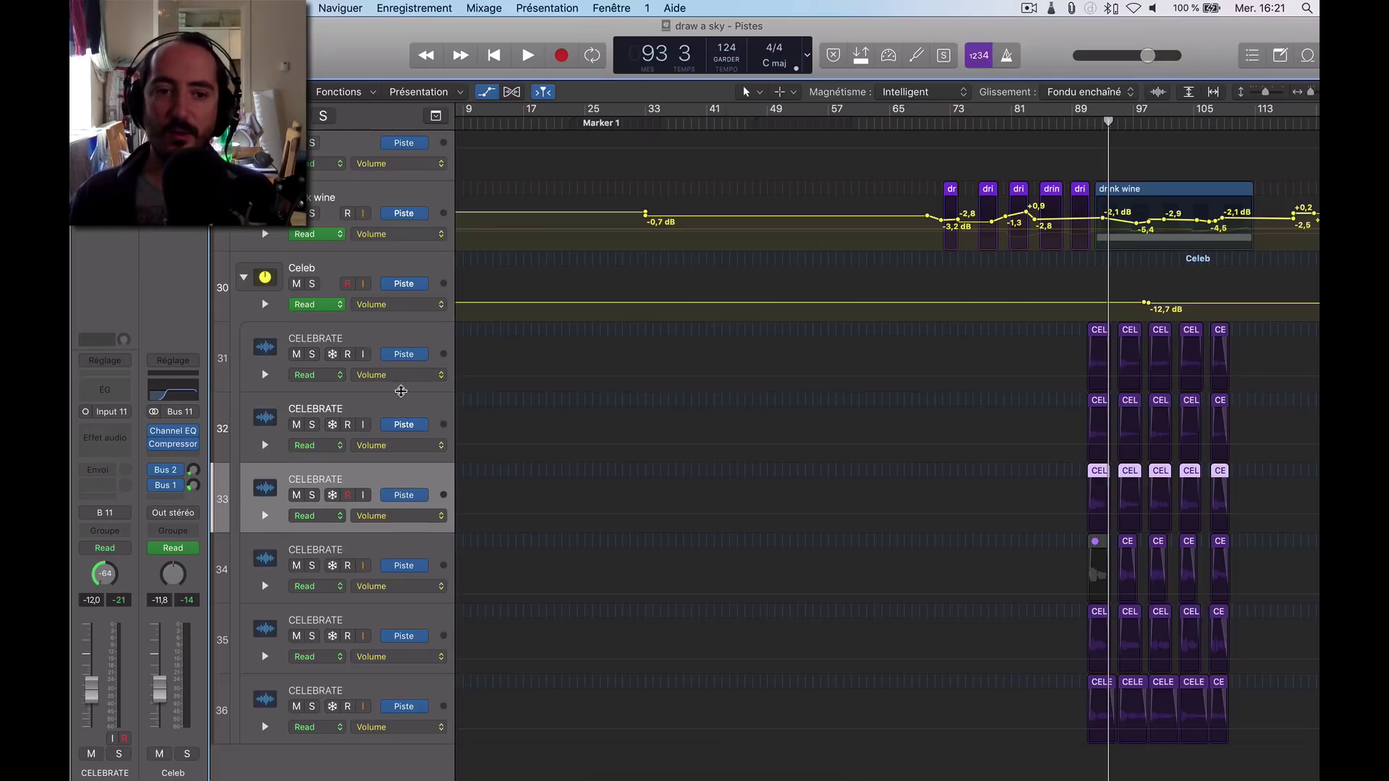
{"action": "key", "text": "Up"}
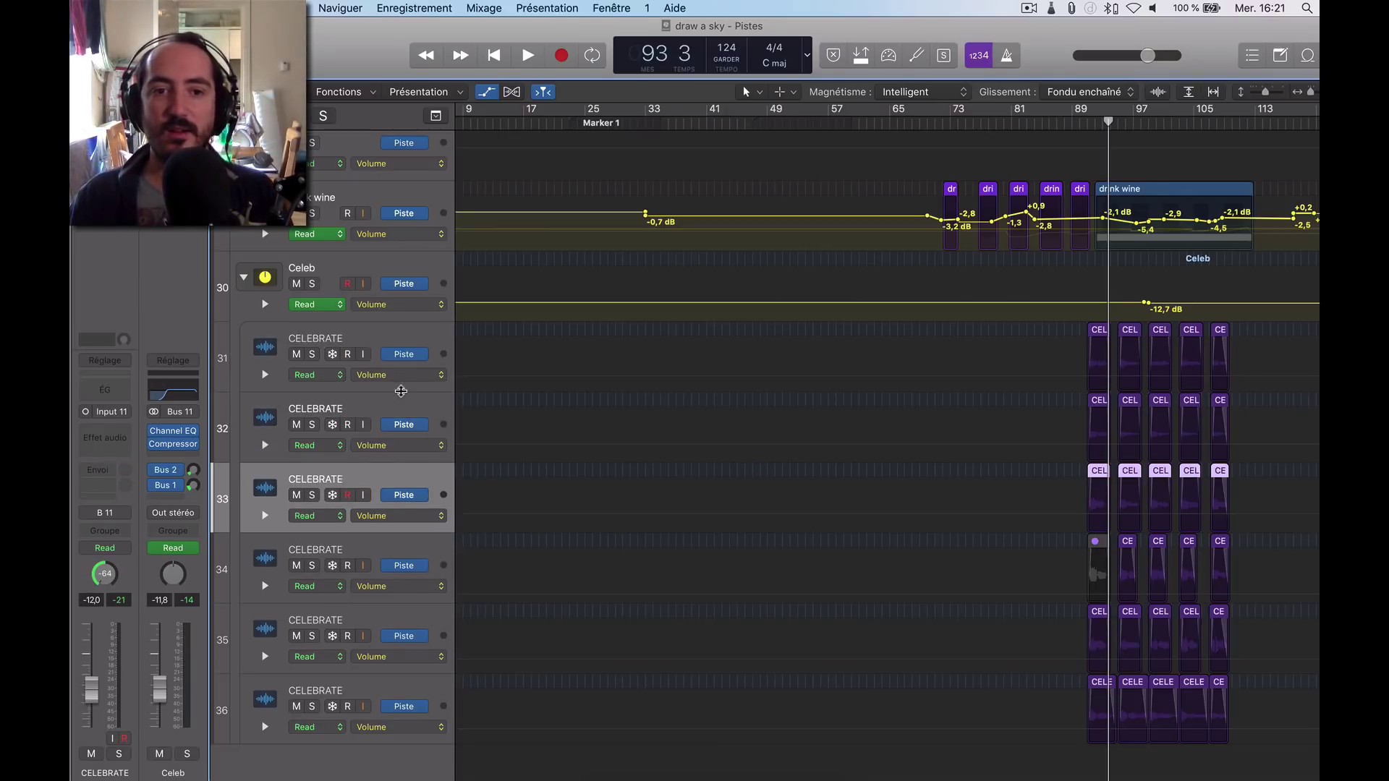
{"action": "key", "text": "Down"}
{"action": "key", "text": "Down"}
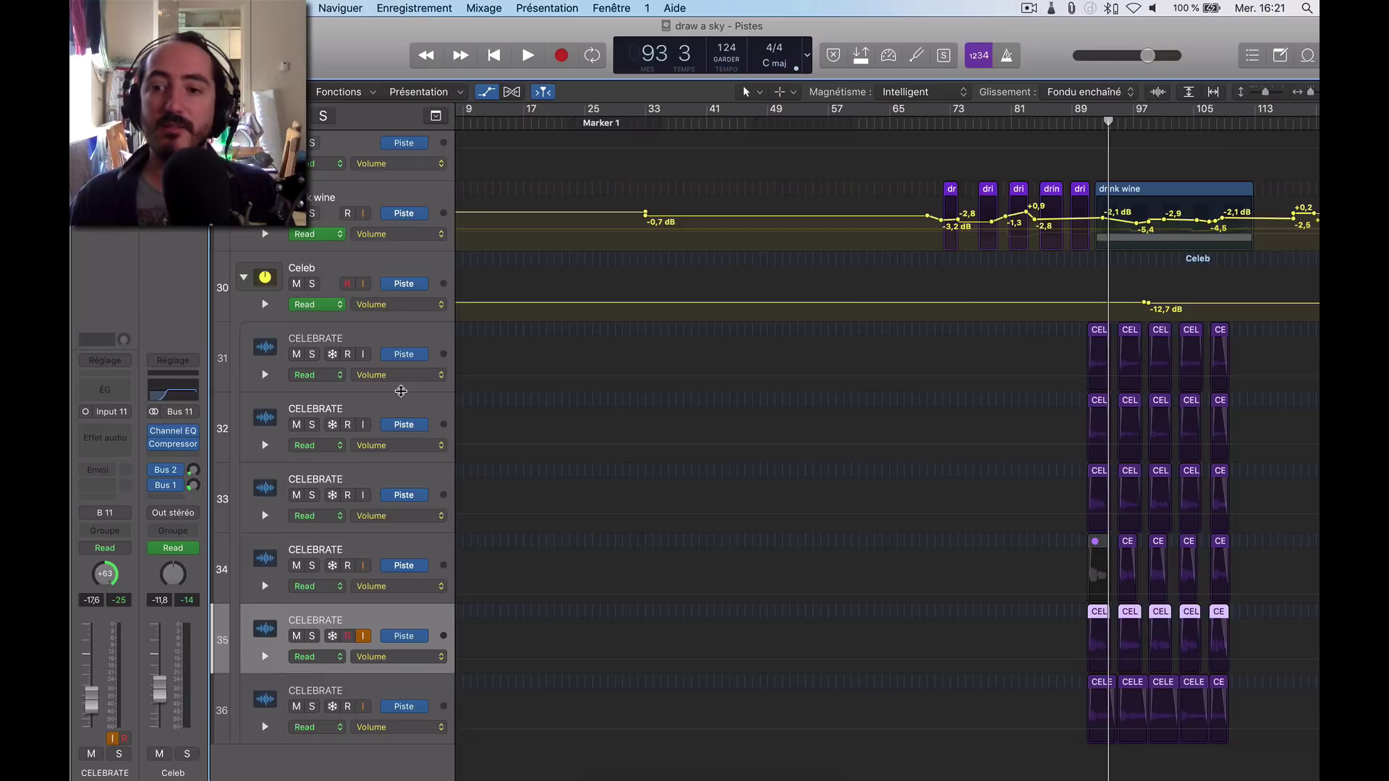
{"action": "key", "text": "Down"}
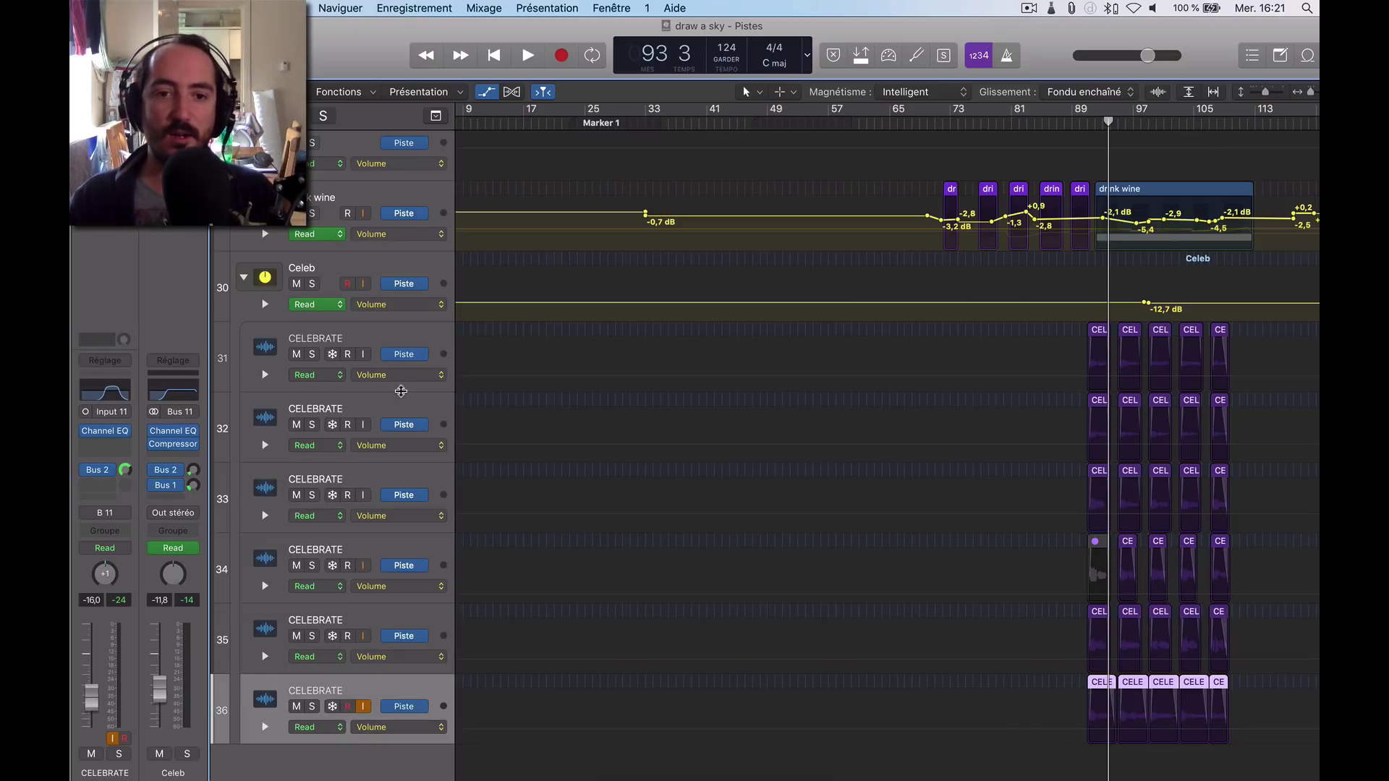
Solo CELEBRATE tracks 33 and 36 and play them together from bar 93
{"action": "left_click", "coordinate": [312, 496]}
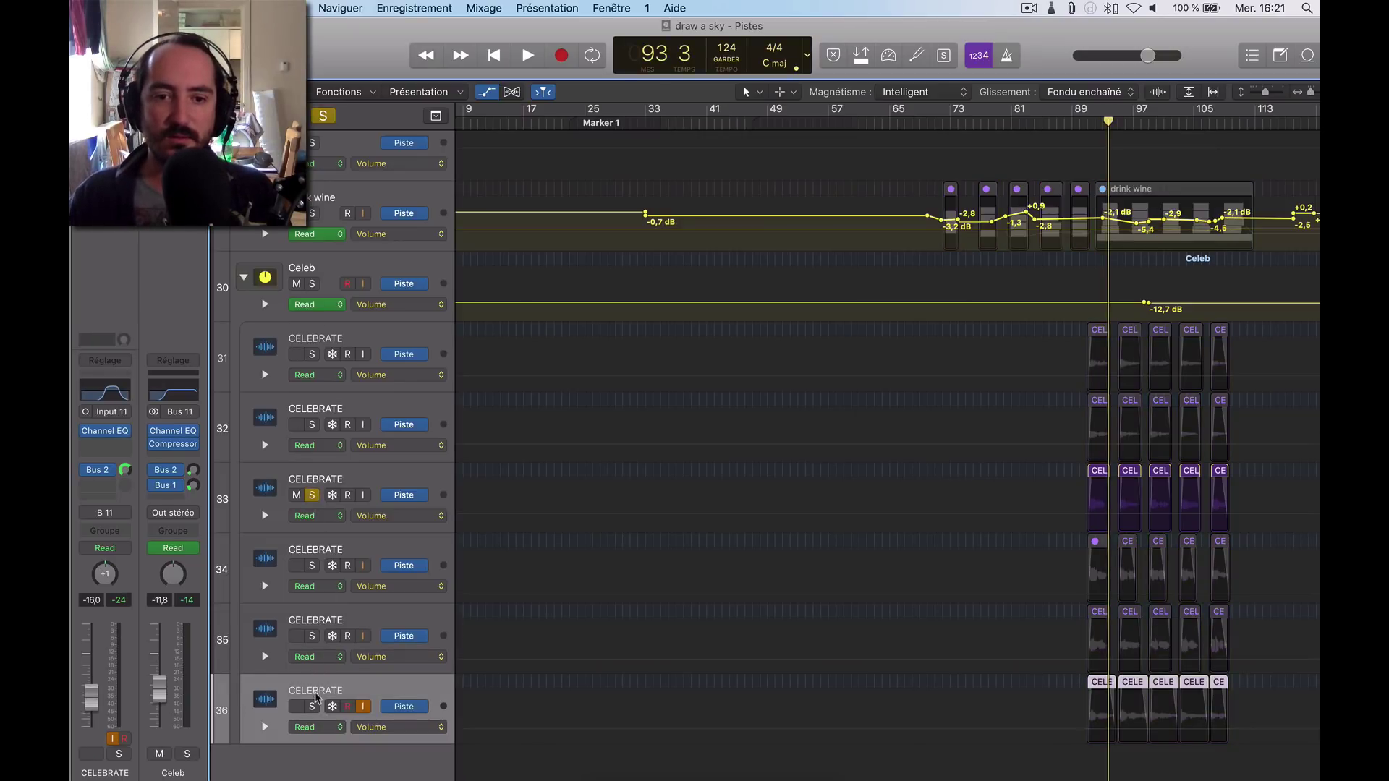
{"action": "left_click", "coordinate": [313, 707]}
{"action": "key", "text": "space"}
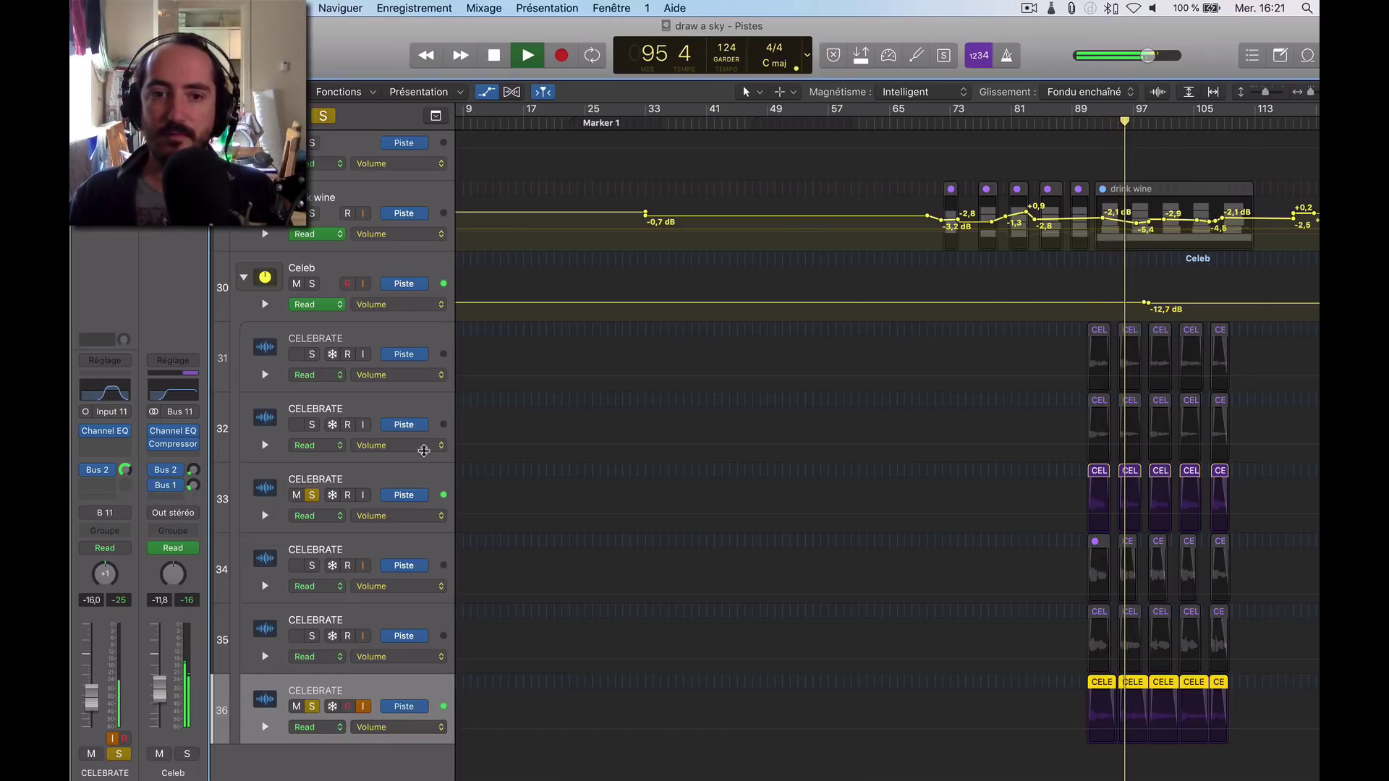
Switch the solo from CELEBRATE track 33 to track 34 during playback and listen to it together with track 36
{"action": "left_click", "coordinate": [313, 495]}
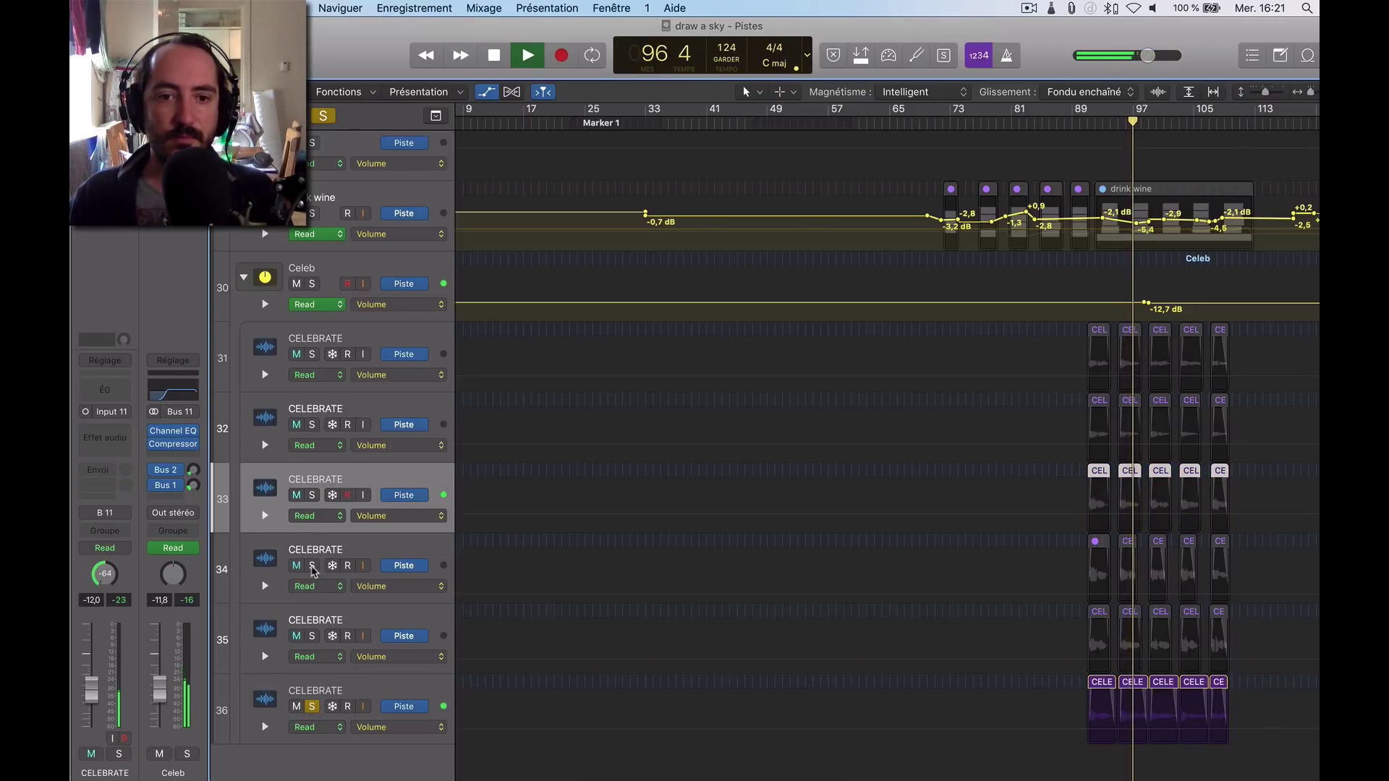
{"action": "left_click", "coordinate": [330, 557]}
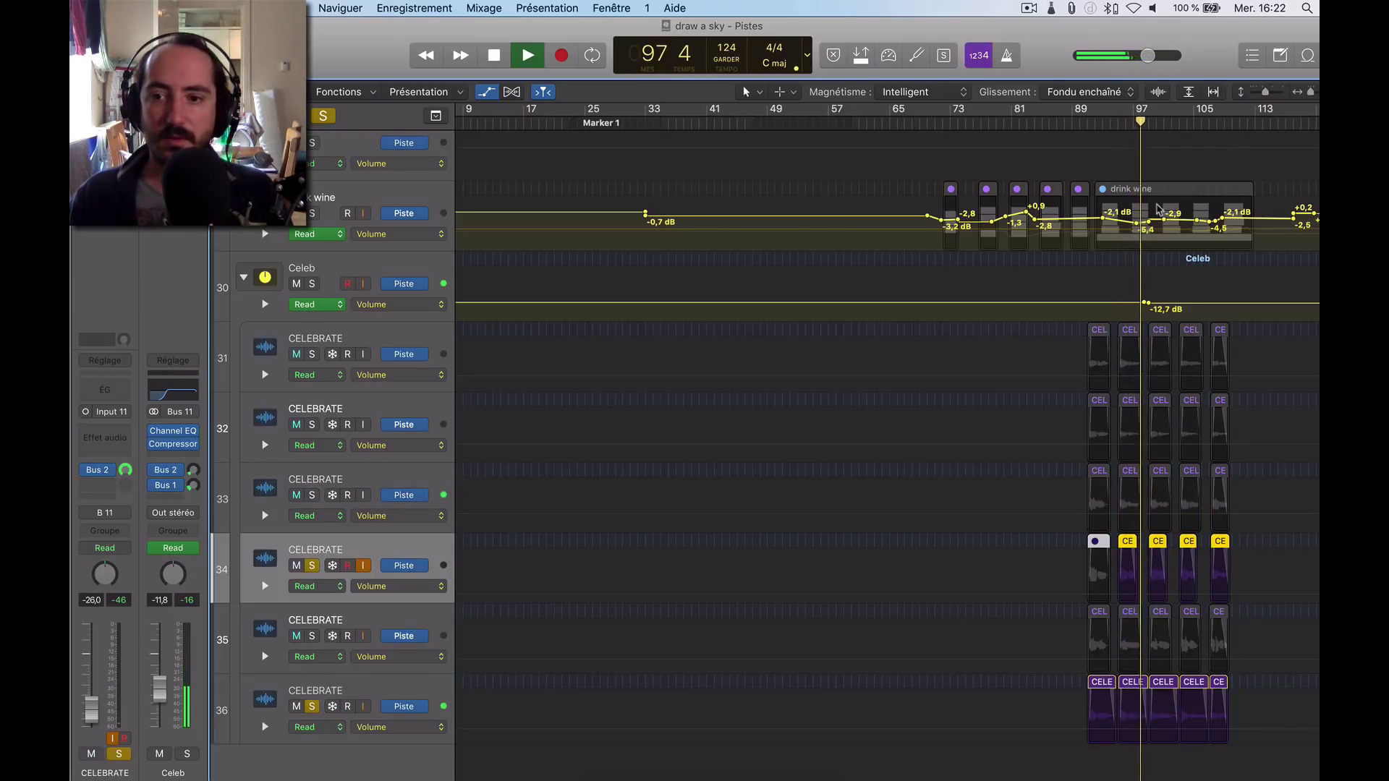
{"action": "key", "text": "space"}
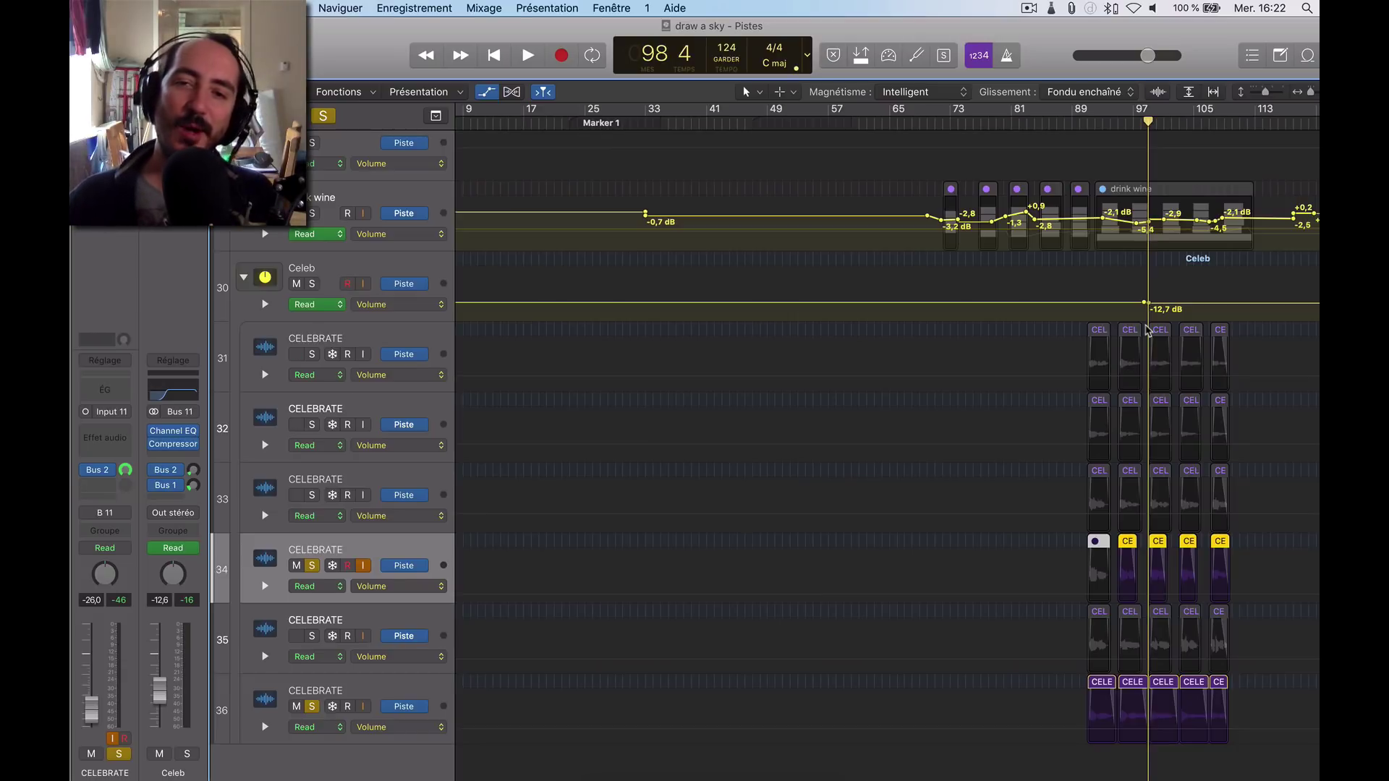
{"action": "key", "text": "space"}
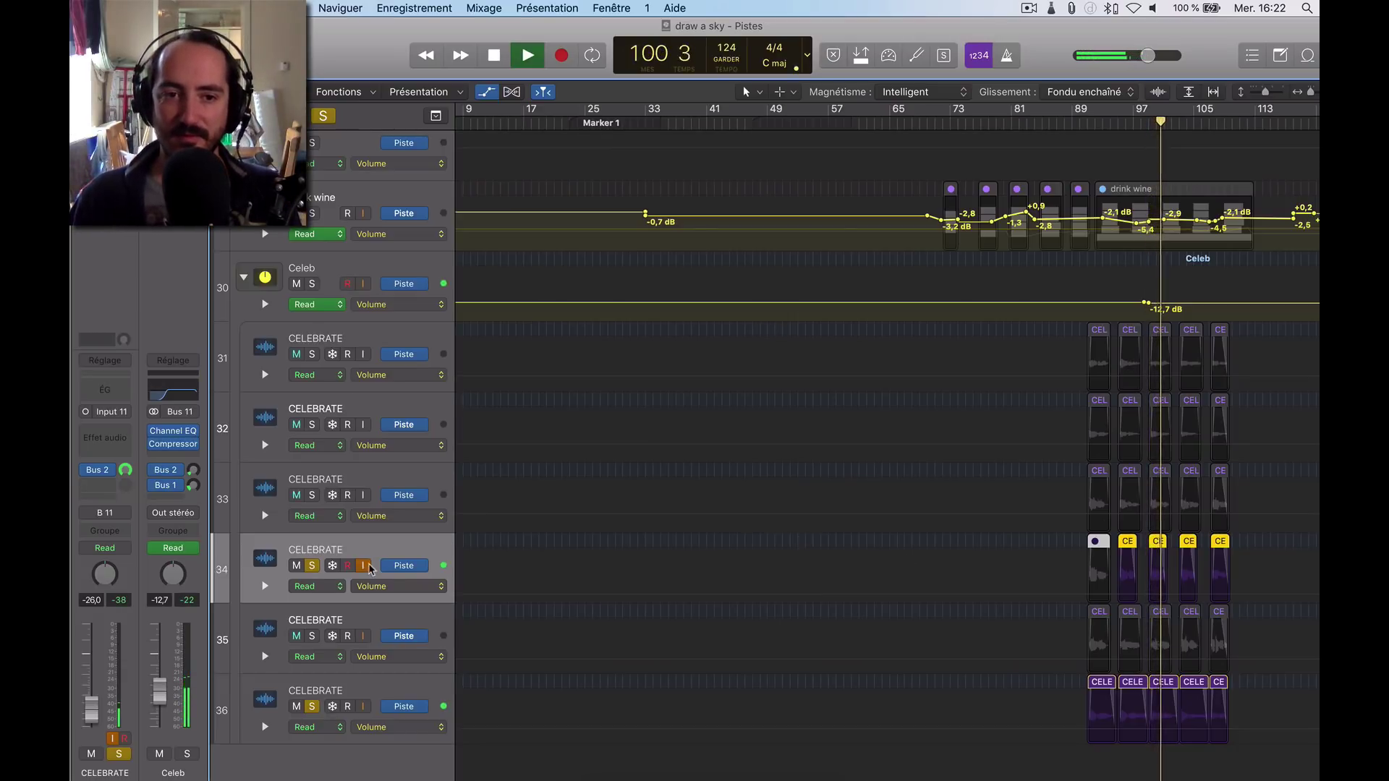
{"action": "key", "text": "space"}
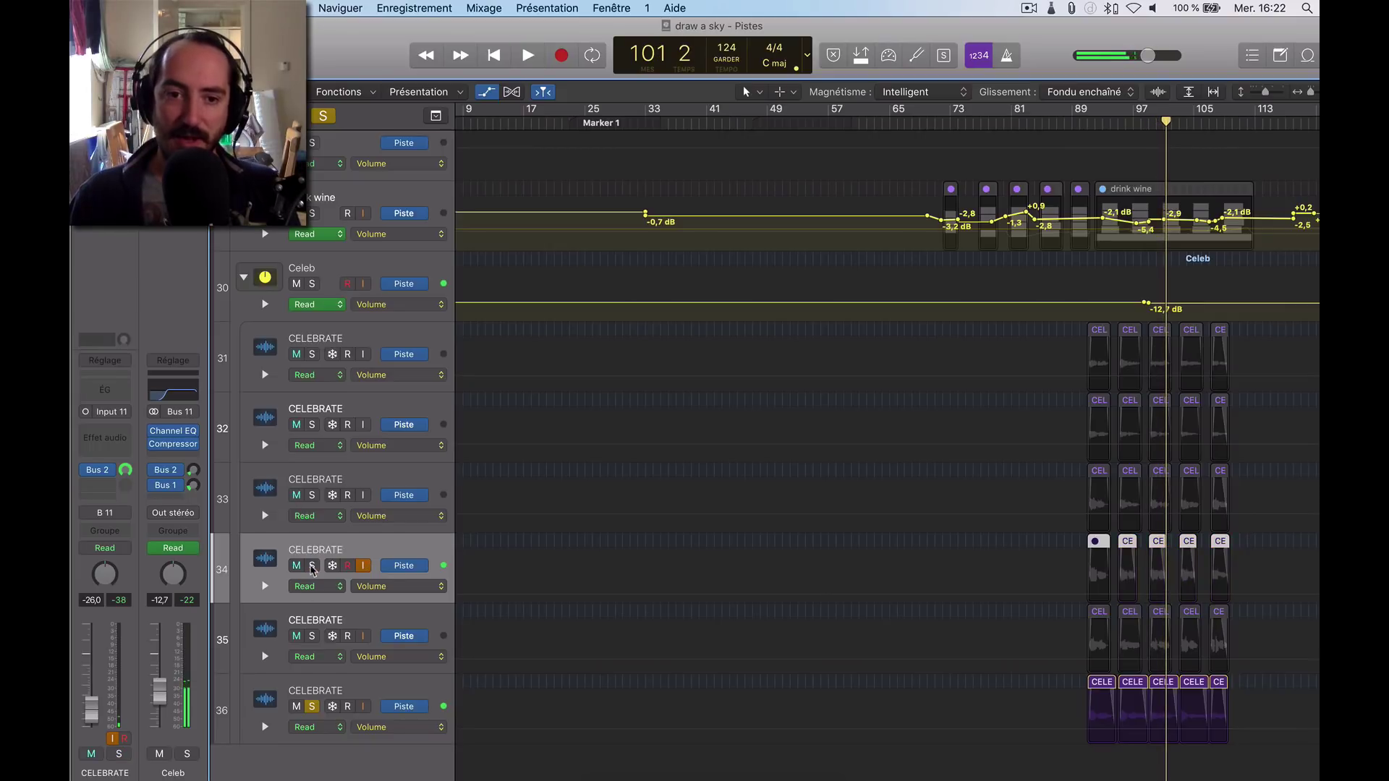
Clear the solos on CELEBRATE tracks 34 and 36, mute both tracks, and move the playhead back to bar 95
{"action": "left_click", "coordinate": [313, 566]}
{"action": "left_click", "coordinate": [311, 707]}
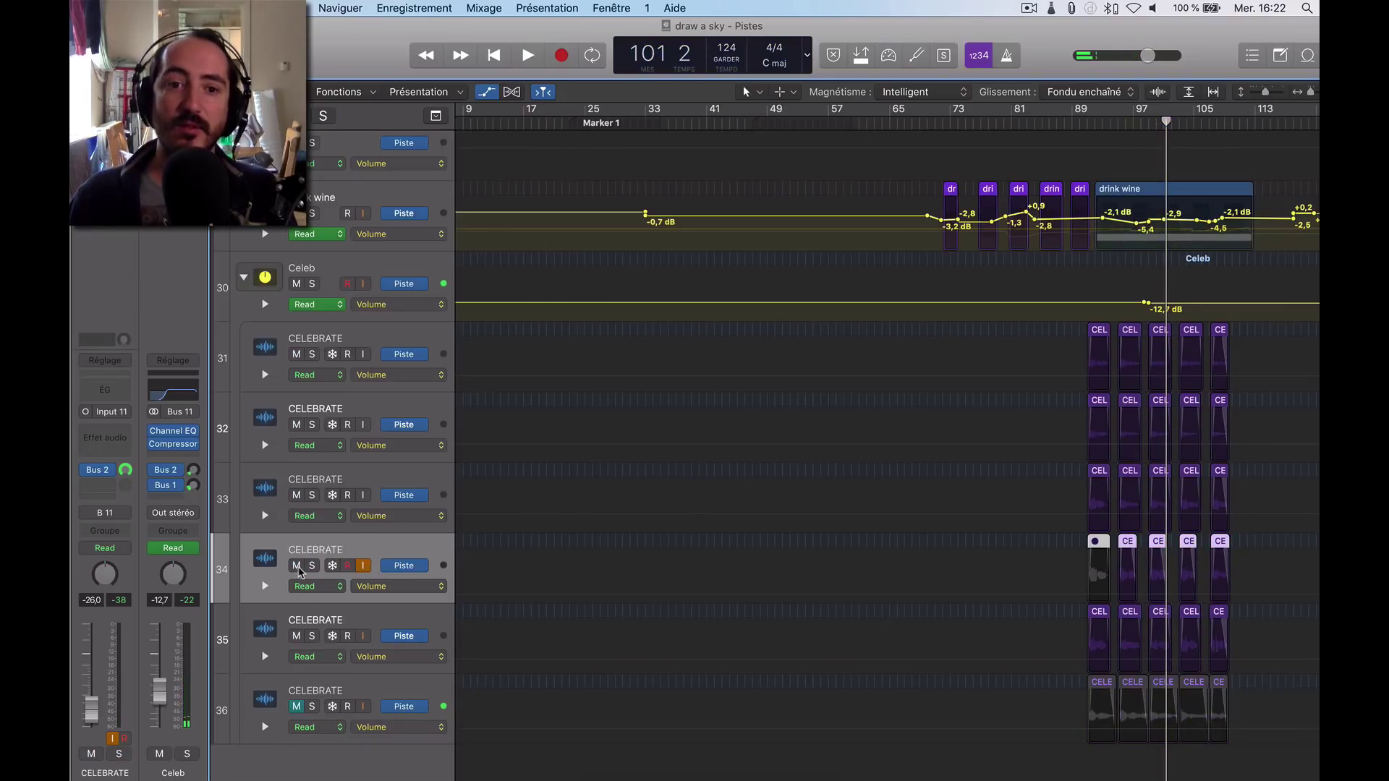
{"action": "left_click", "coordinate": [297, 566]}
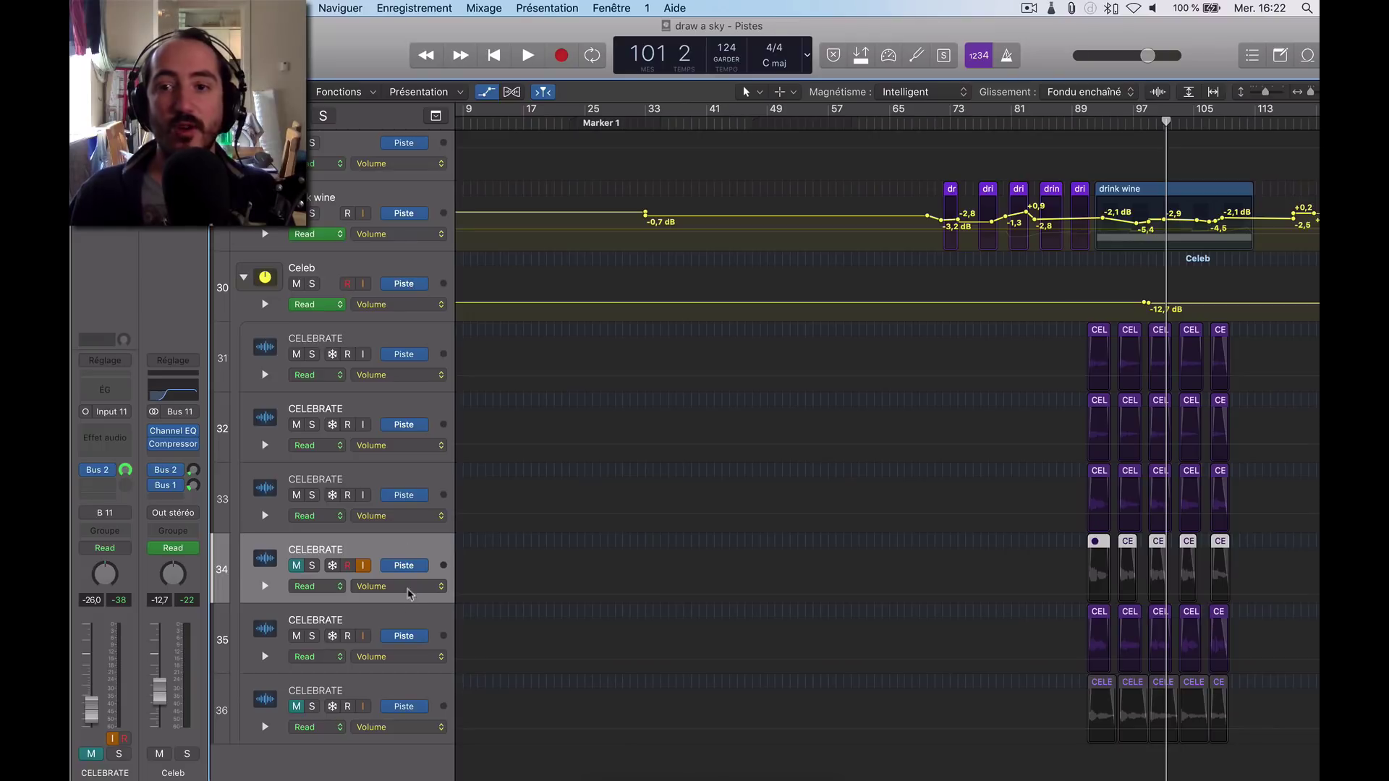
{"action": "left_click_drag", "start_coordinate": [1166, 124], "coordinate": [1120, 127]}
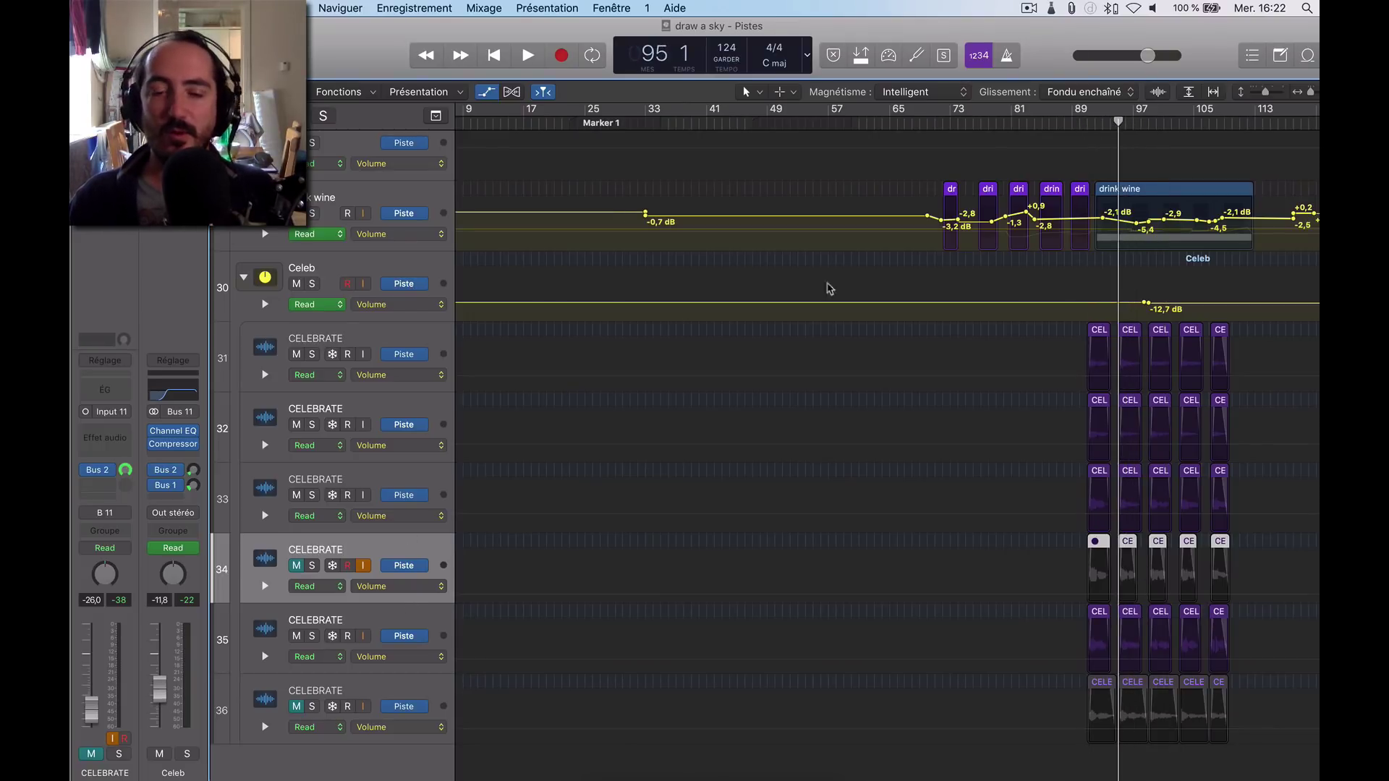
Play the full mix from bar 95 and unmute CELEBRATE tracks 34 and 36 during playback
{"action": "key", "text": "space"}
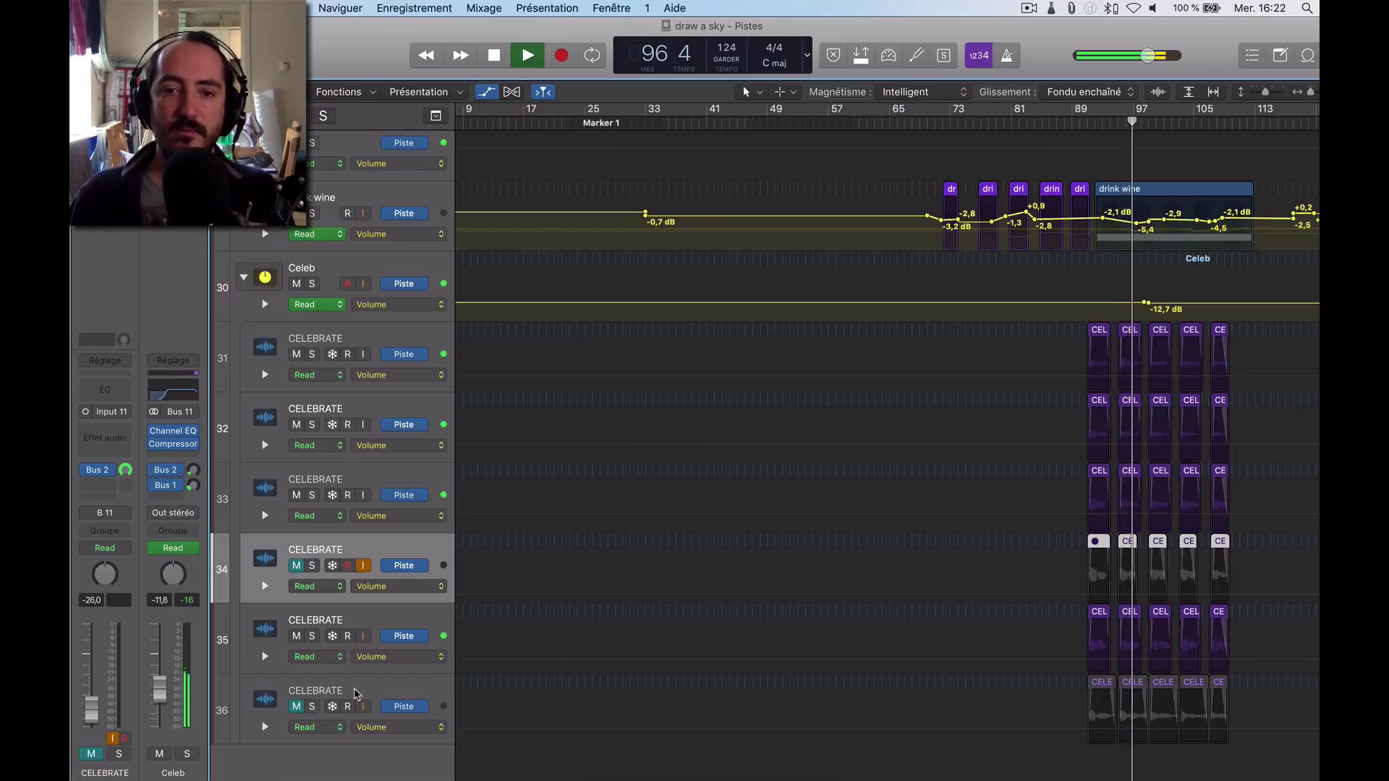
{"action": "left_click", "coordinate": [296, 565]}
{"action": "left_click", "coordinate": [296, 707]}
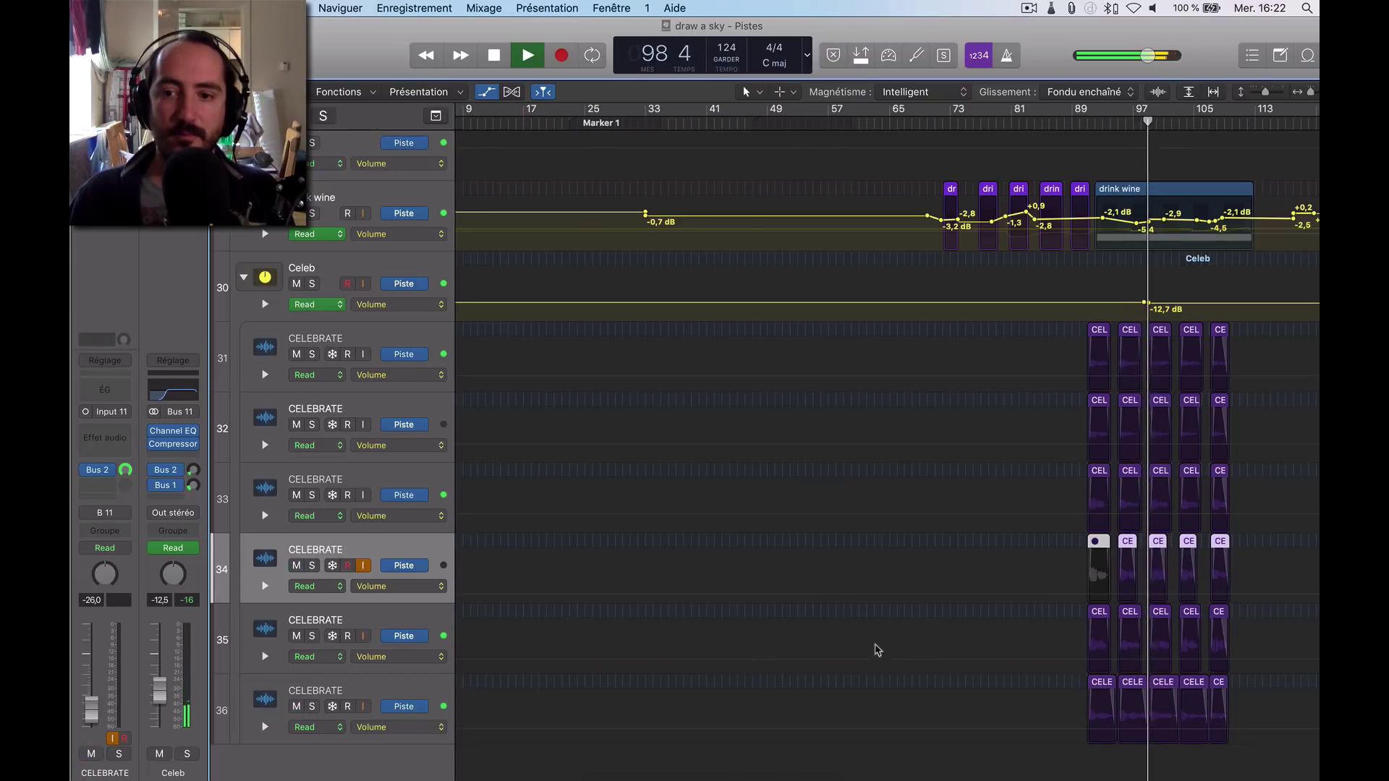
Mute the second region on CELEBRATE track 34 and the first two regions on track 36, then stop playback at bar 107
{"action": "left_click", "coordinate": [1129, 544]}
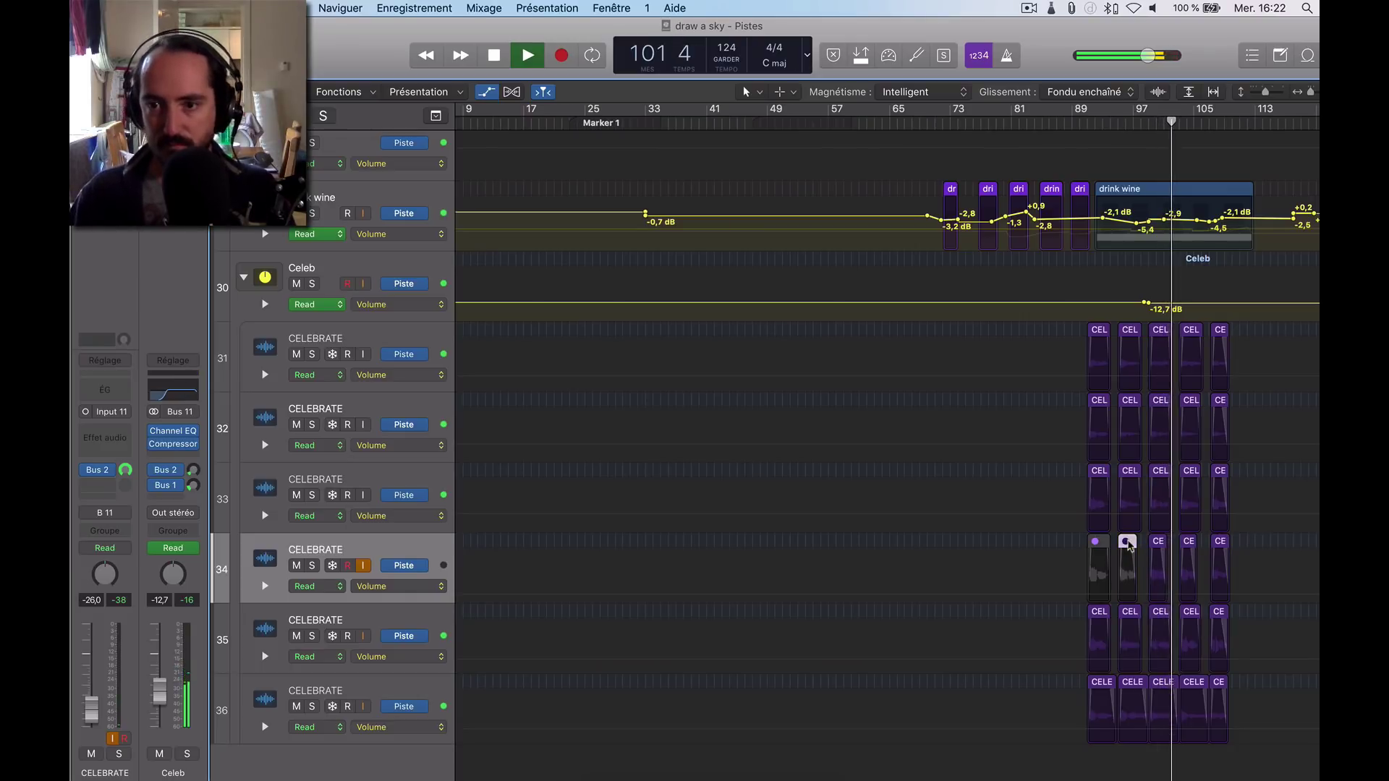
{"action": "key", "text": "ctrl+m"}
{"action": "left_click_drag", "start_coordinate": [1073, 685], "coordinate": [1134, 689]}
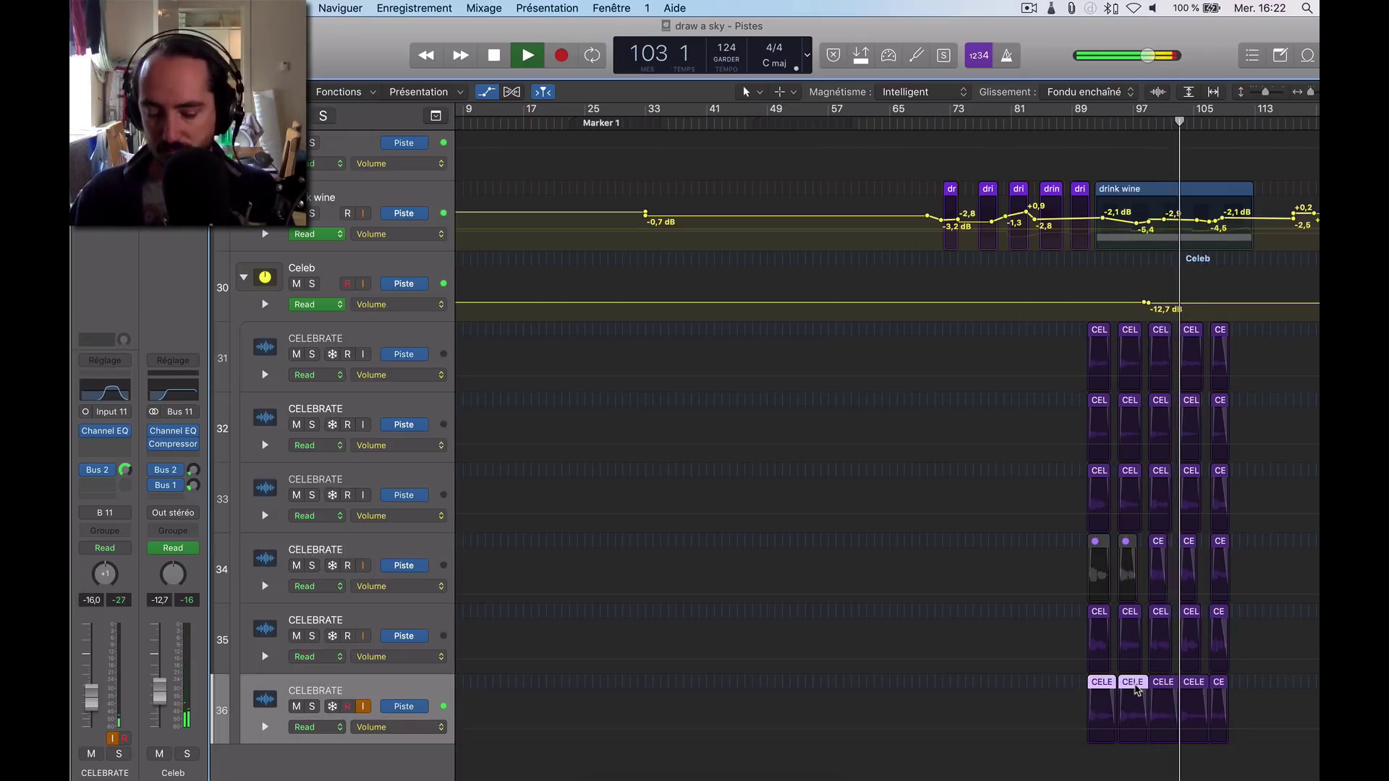
{"action": "key", "text": "ctrl+m"}
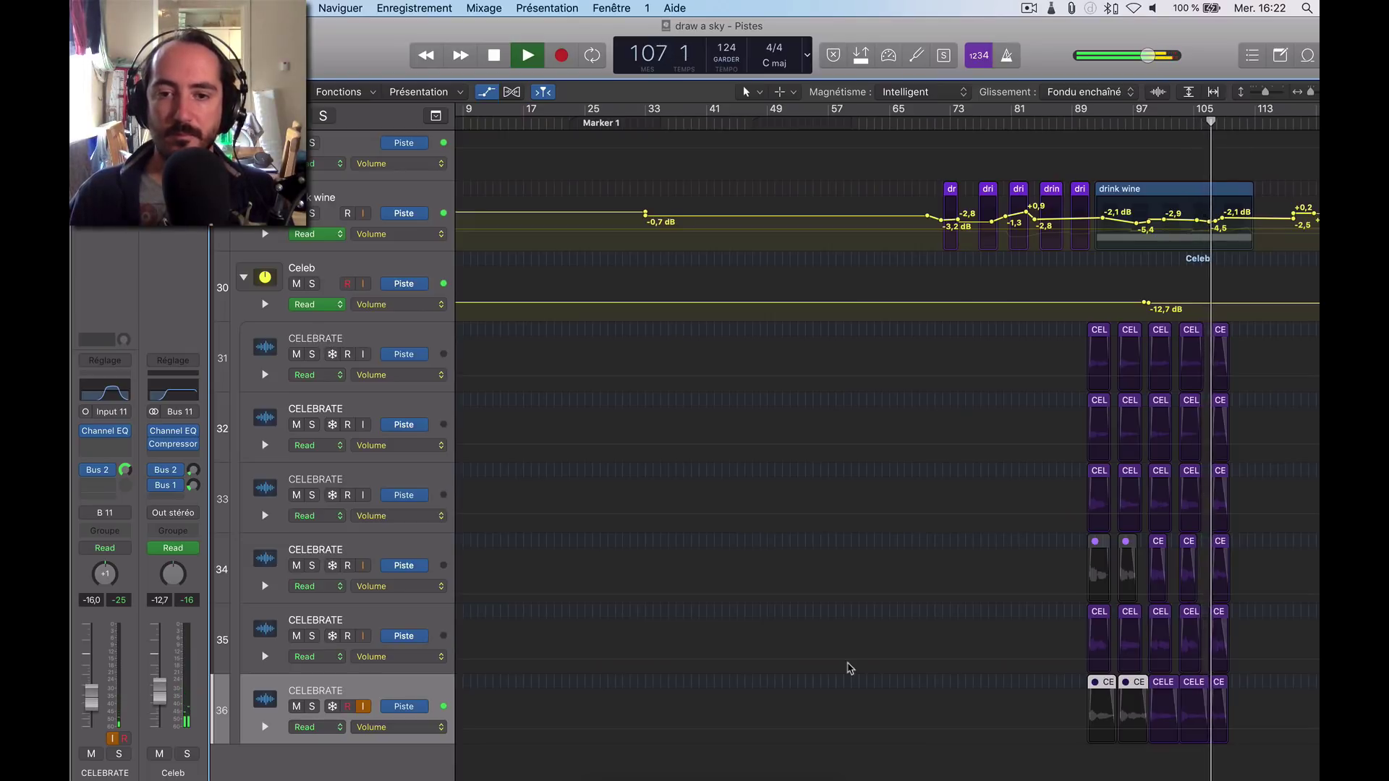
{"action": "key", "text": "space"}
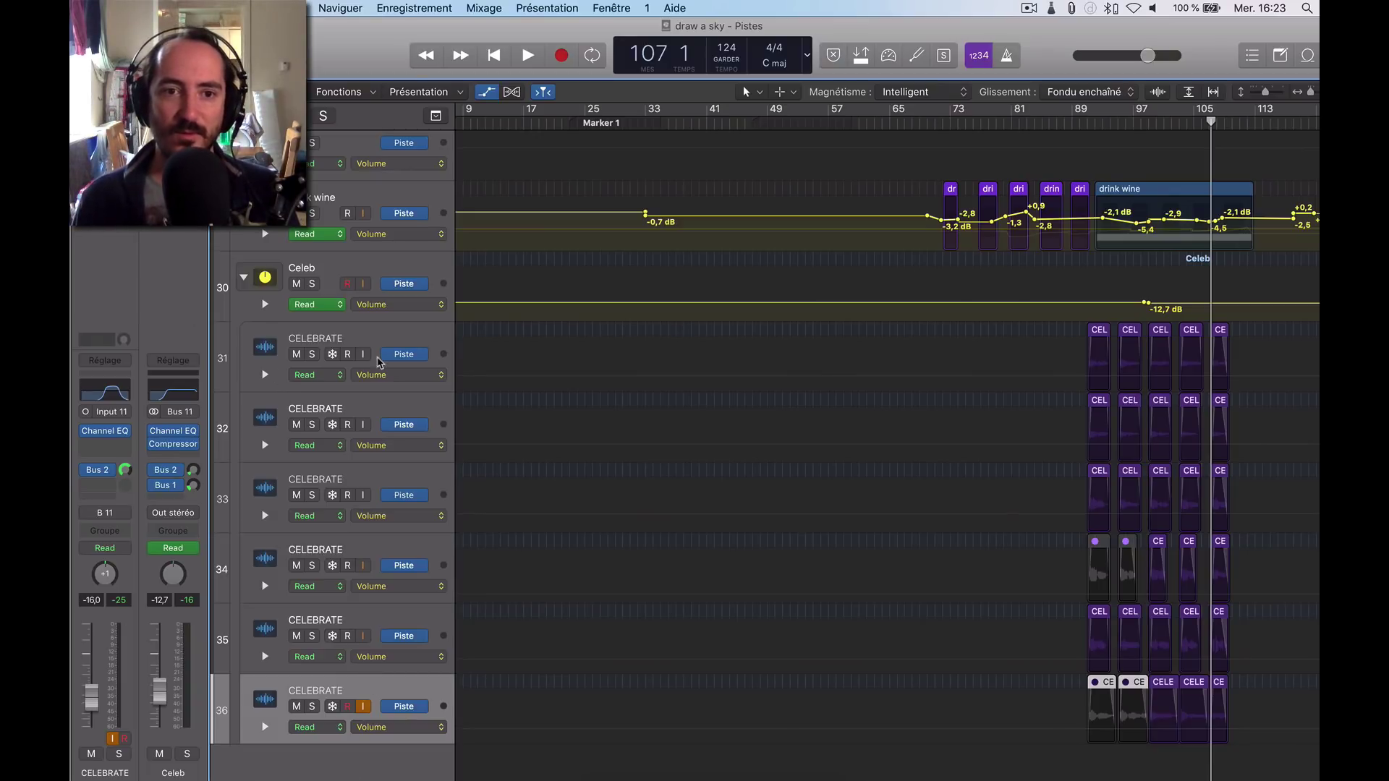
Compare the channel strip of CELEBRATE track 31 with that of the Celeb stack, ending on the Celeb stack
{"action": "left_click", "coordinate": [396, 346]}
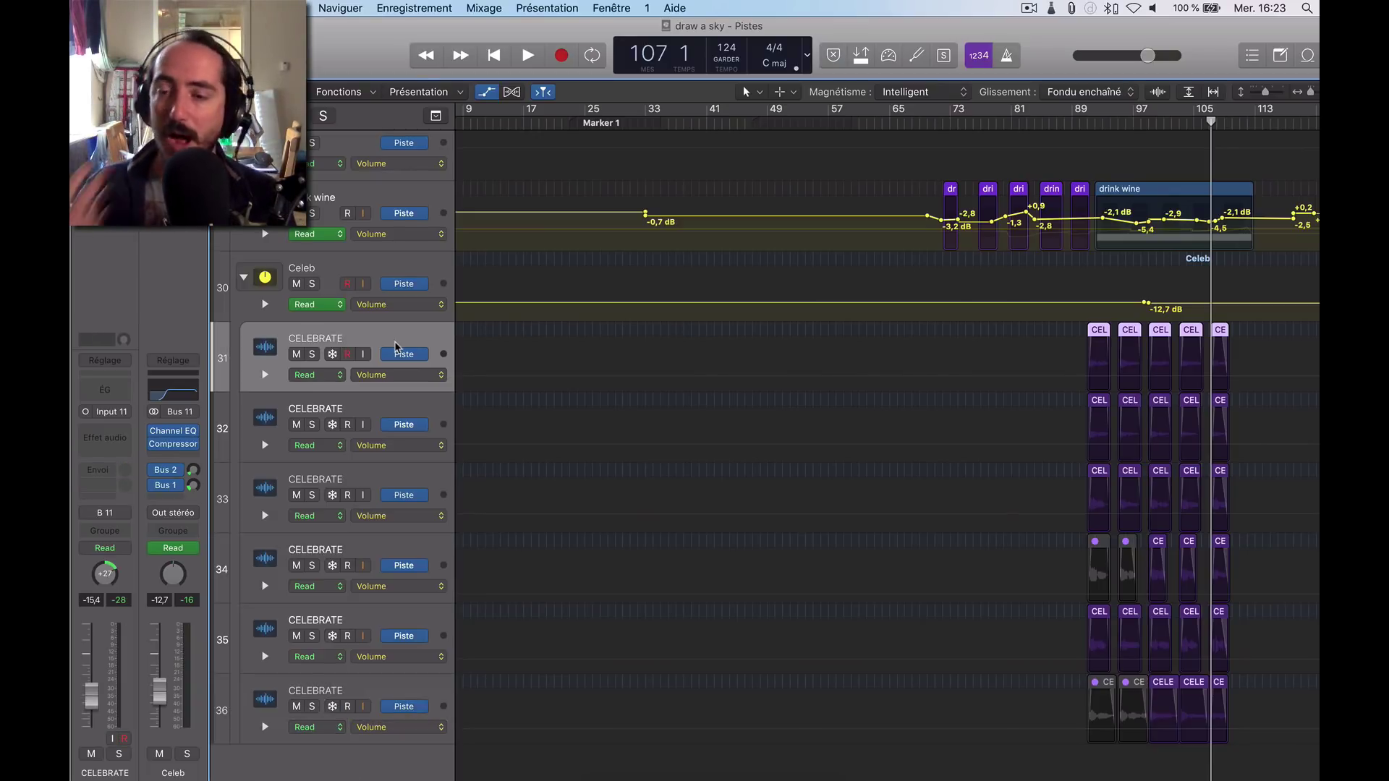
{"action": "left_click", "coordinate": [395, 258]}
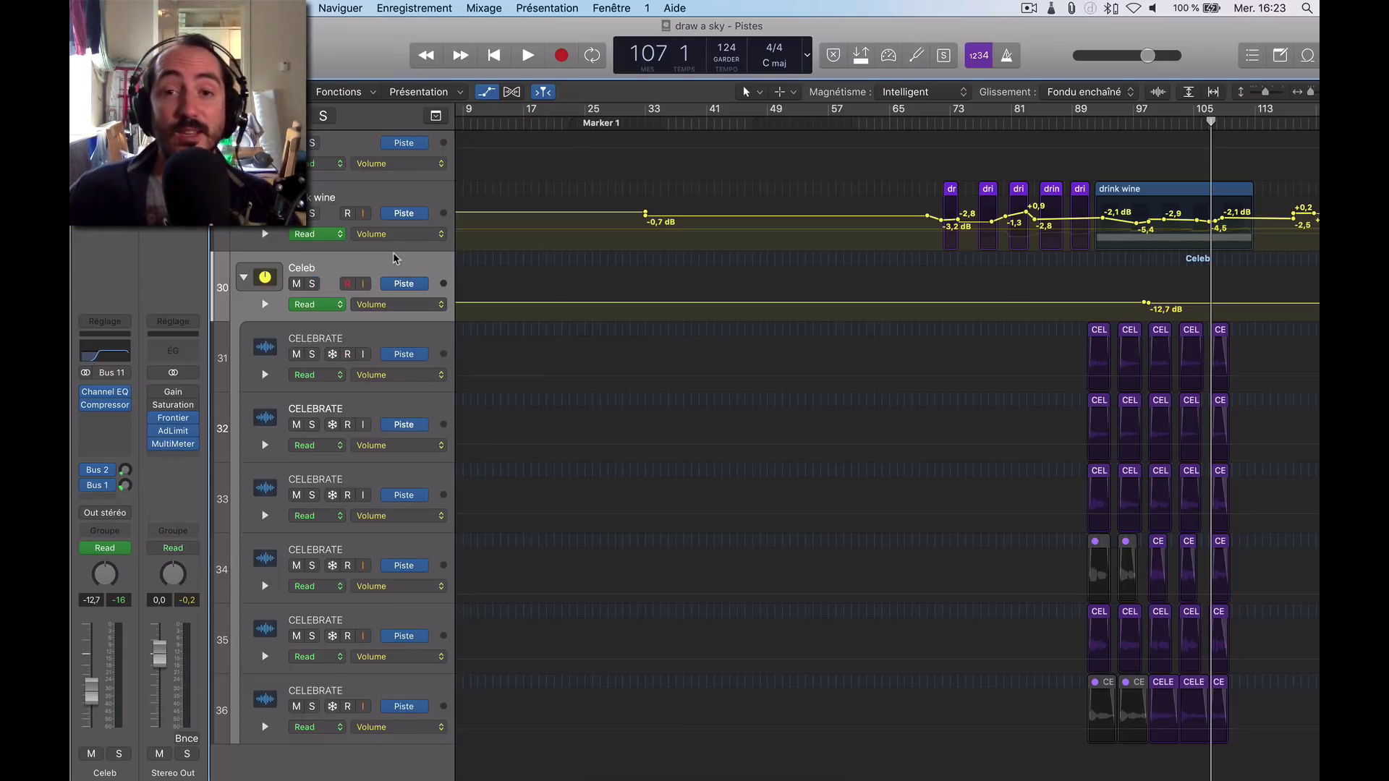
{"action": "left_click", "coordinate": [390, 336]}
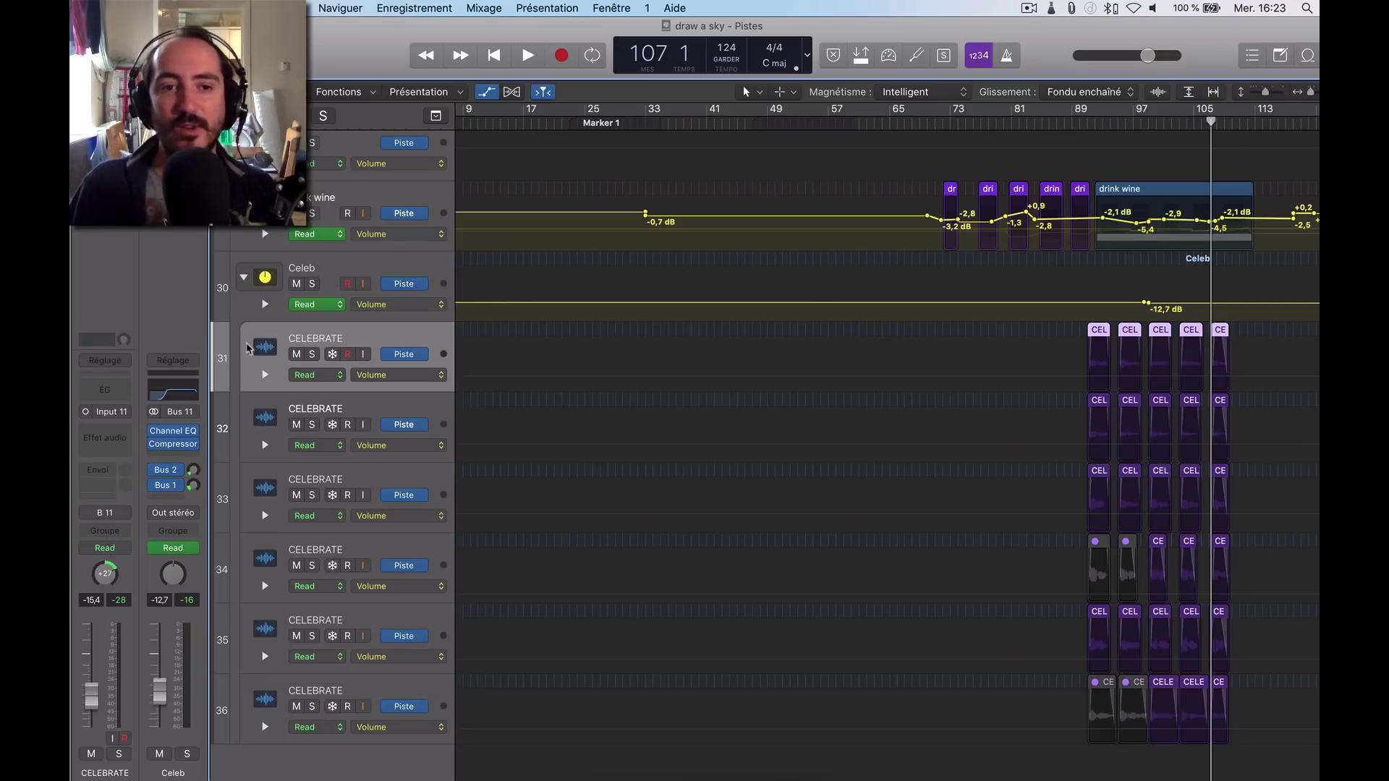
{"action": "left_click", "coordinate": [373, 274]}
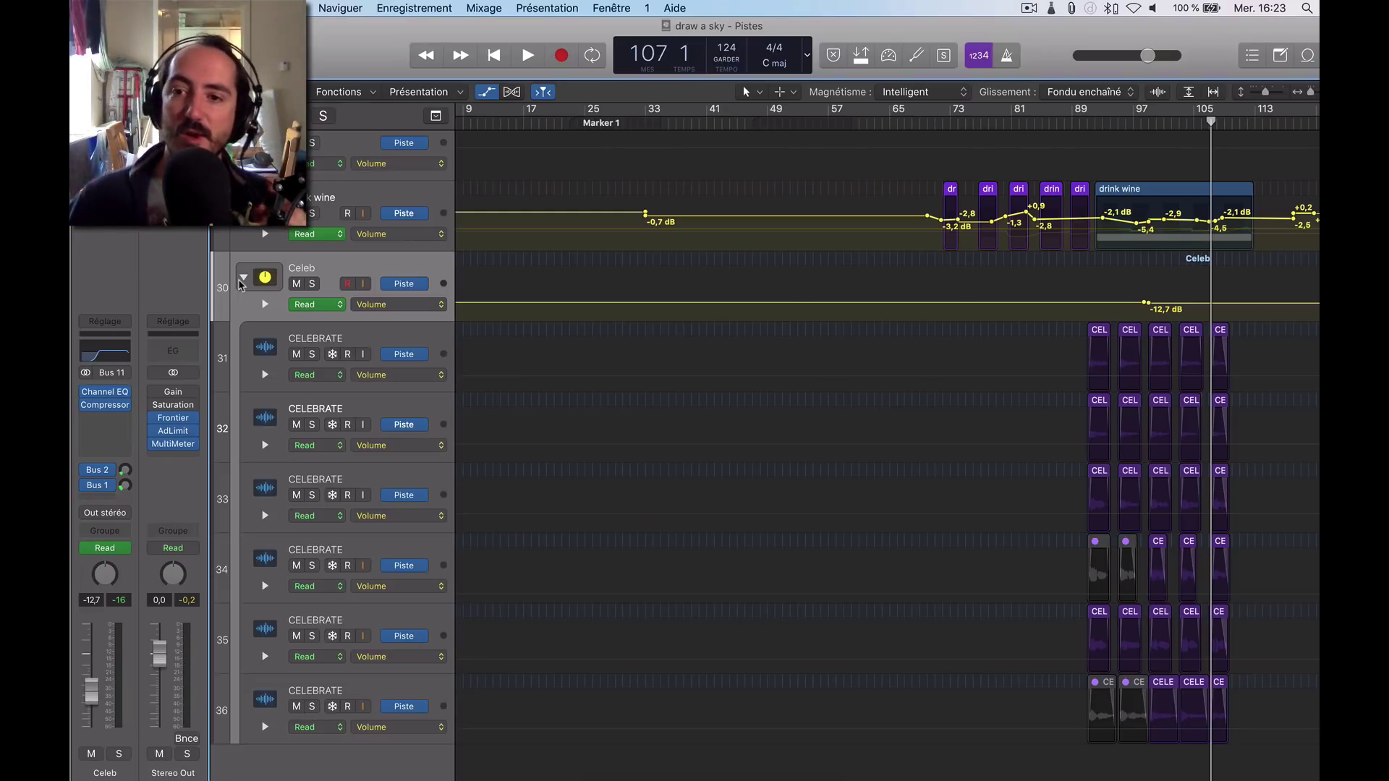
Collapse the Celeb stack and play the mix from bar 107
{"action": "scroll", "coordinate": [240, 283], "scroll_direction": "up", "scroll_amount": 10}
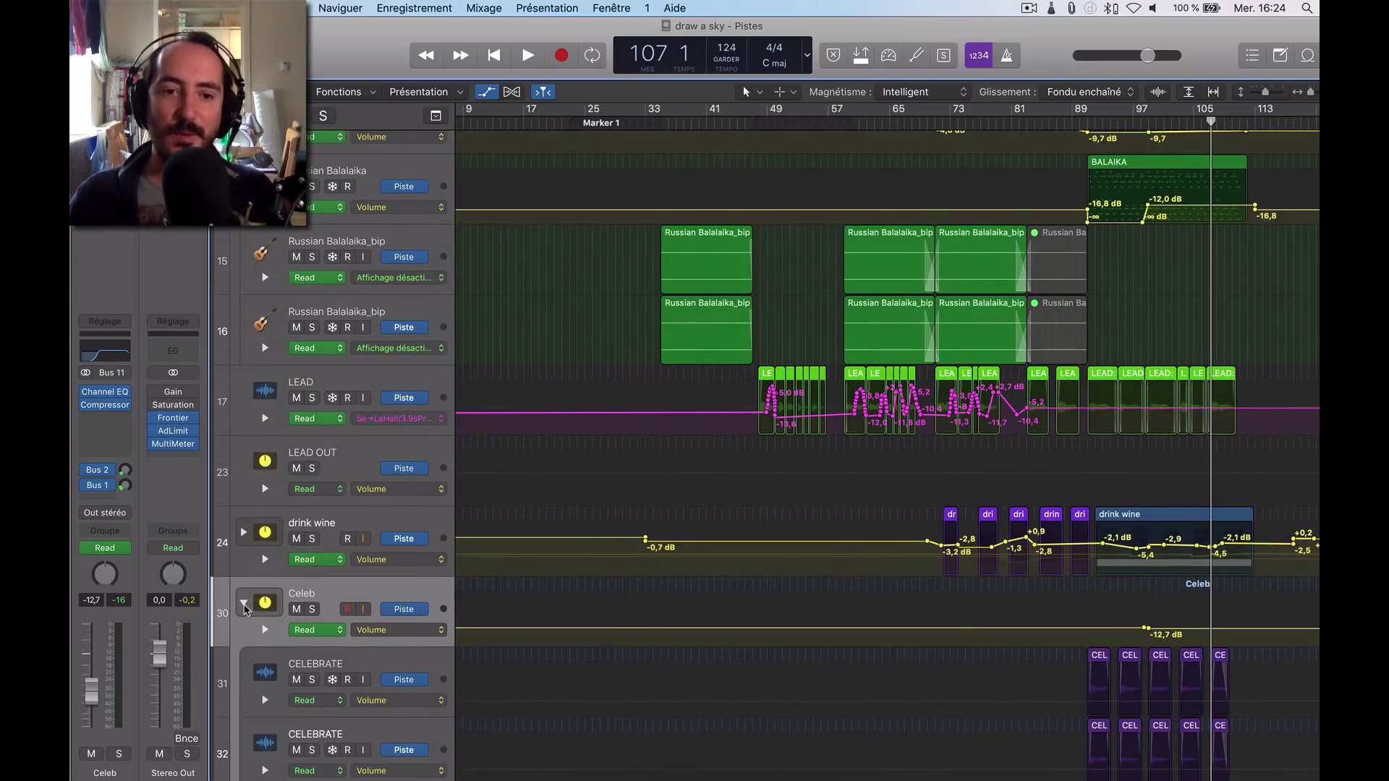
{"action": "scroll", "coordinate": [235, 623], "scroll_direction": "up", "scroll_amount": 3}
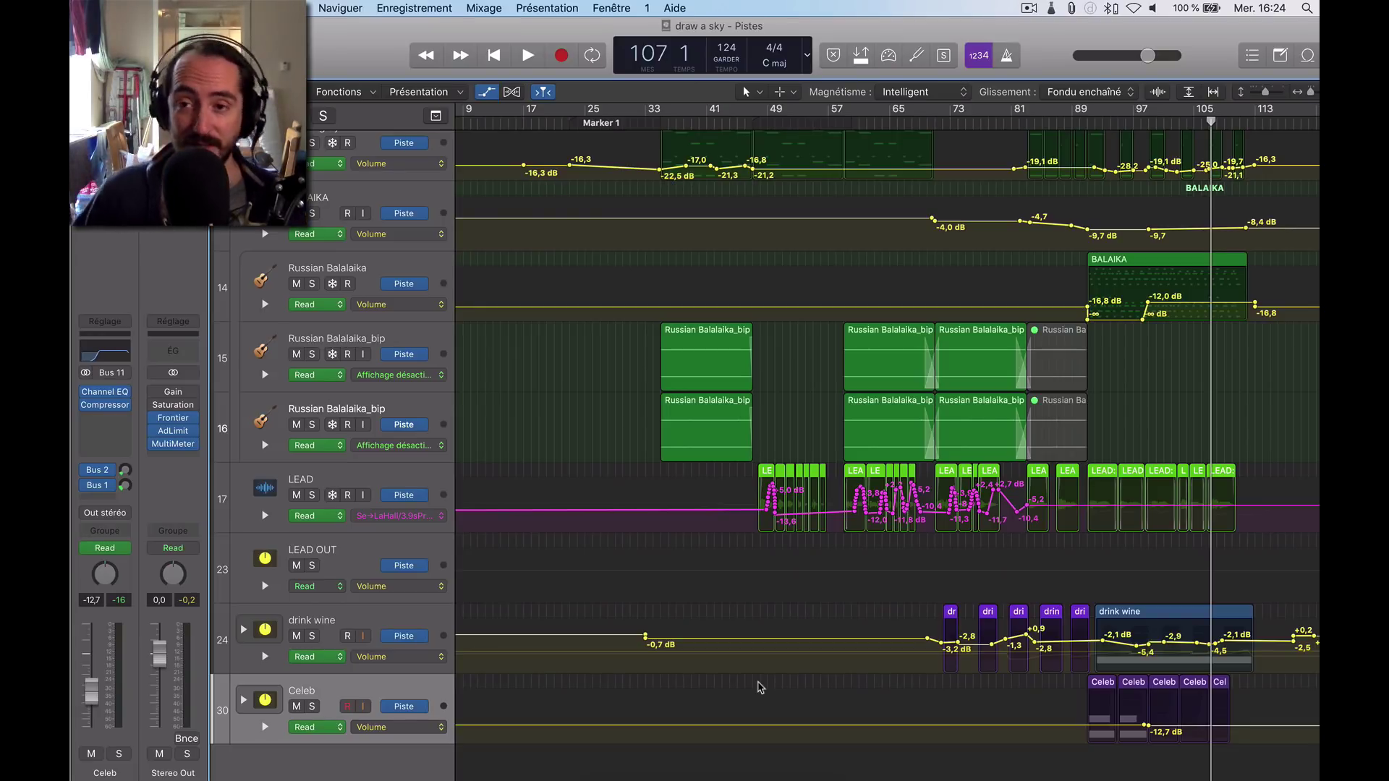
{"action": "key", "text": "space"}
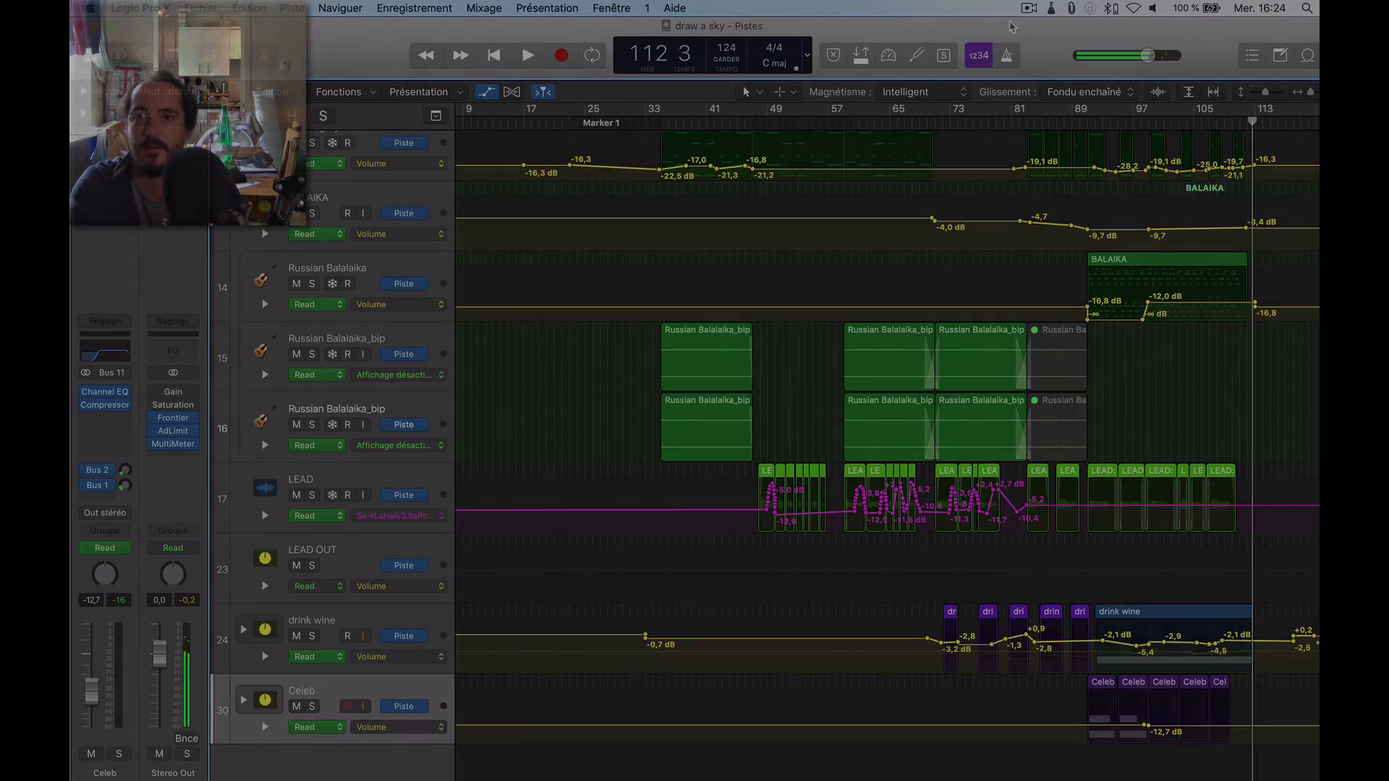
{"action": "left_click", "coordinate": [1029, 8]}
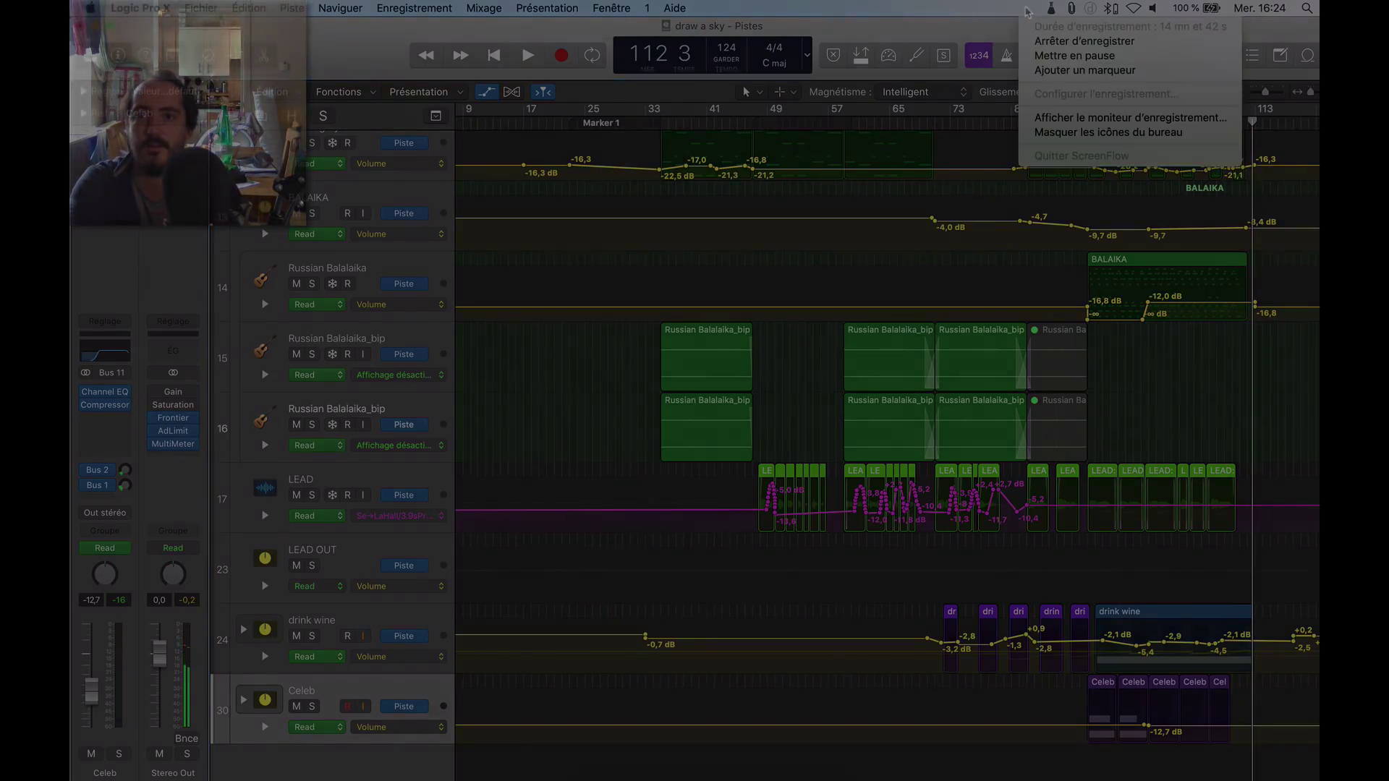